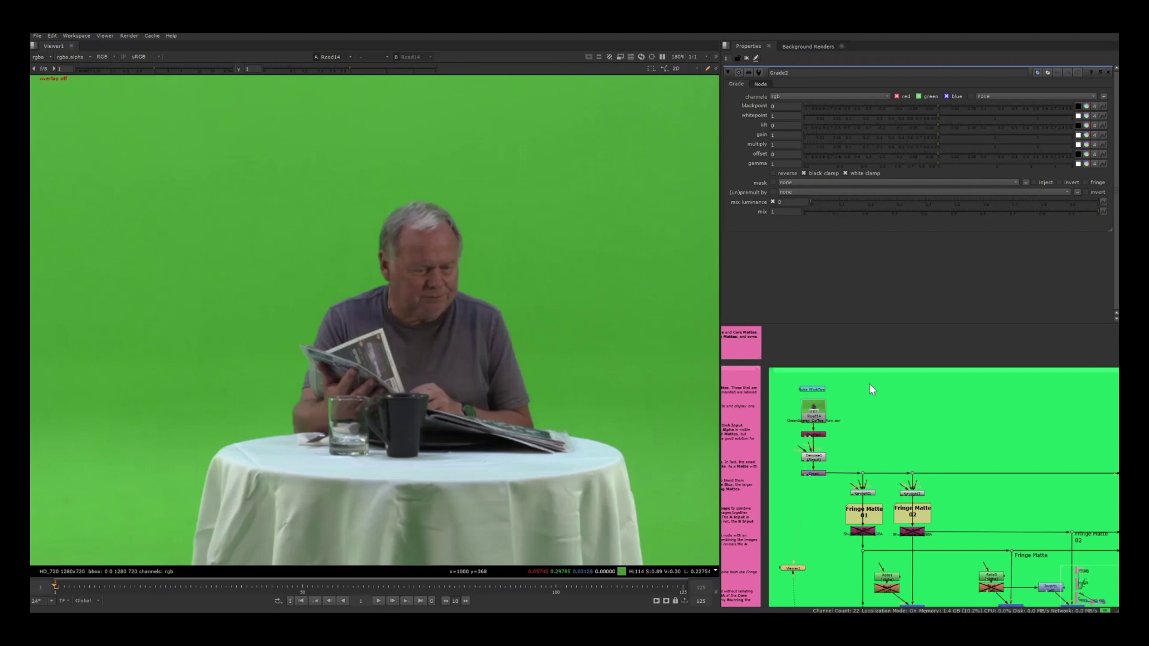
- Display the Crop1 output of the denoised green-screen plate in the viewer, with the whole cropped frame in view
middle_drag(871, 404, 871, 380)
click(815, 388)
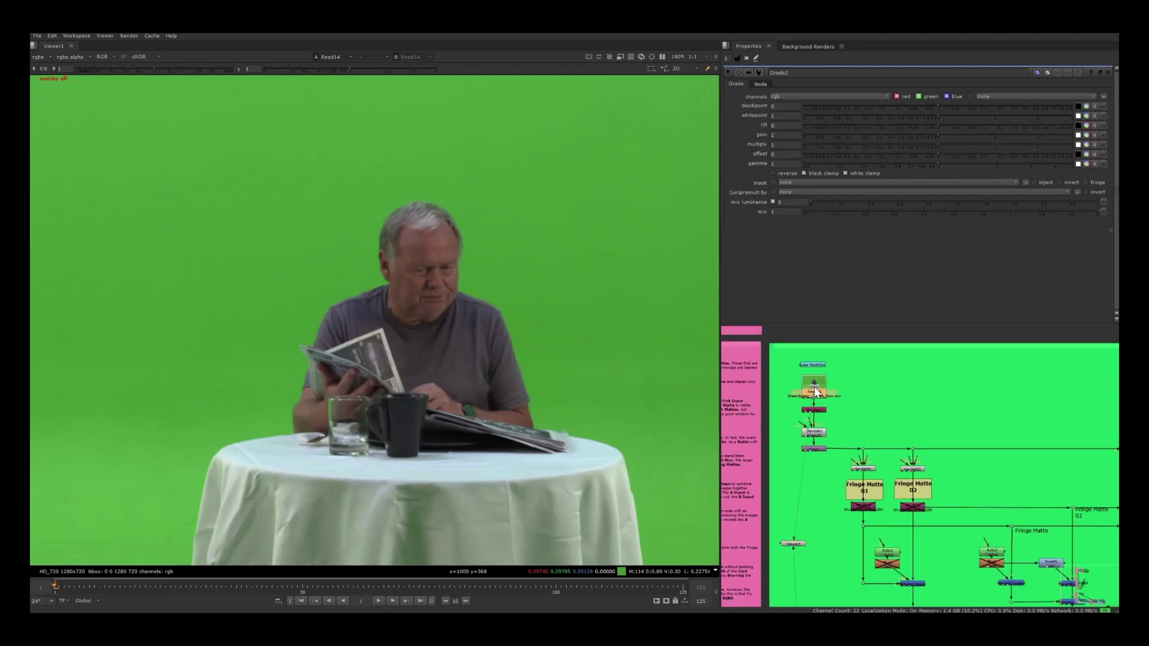
scroll(817, 394, up, 4)
click(796, 403)
key(1)
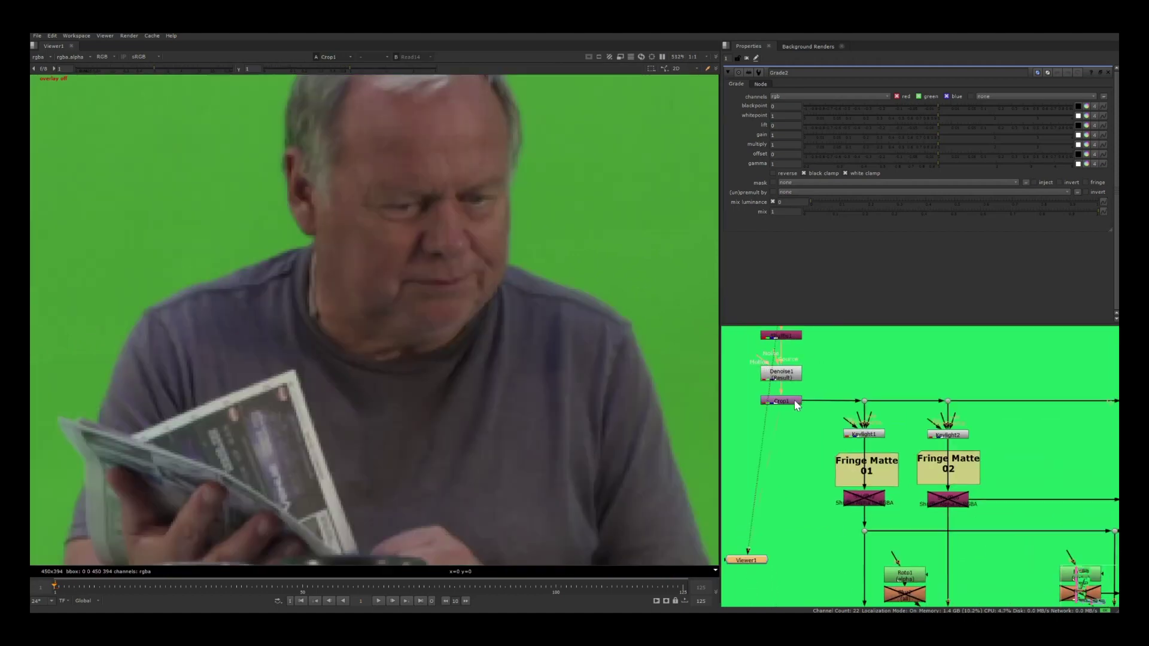
scroll(453, 322, down, 4)
middle_drag(453, 321, 381, 308)
- View the alpha channel of Keylight1 and compare it with the Keylight2 matte
middle_drag(861, 401, 806, 370)
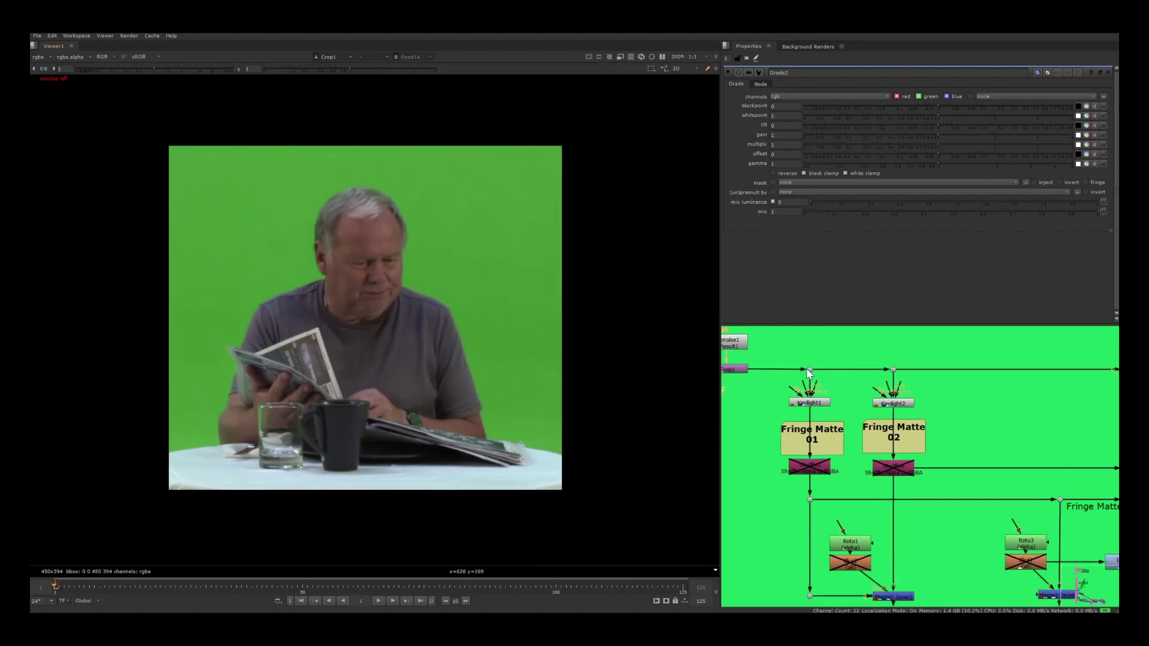
click(820, 406)
key(1)
key(a)
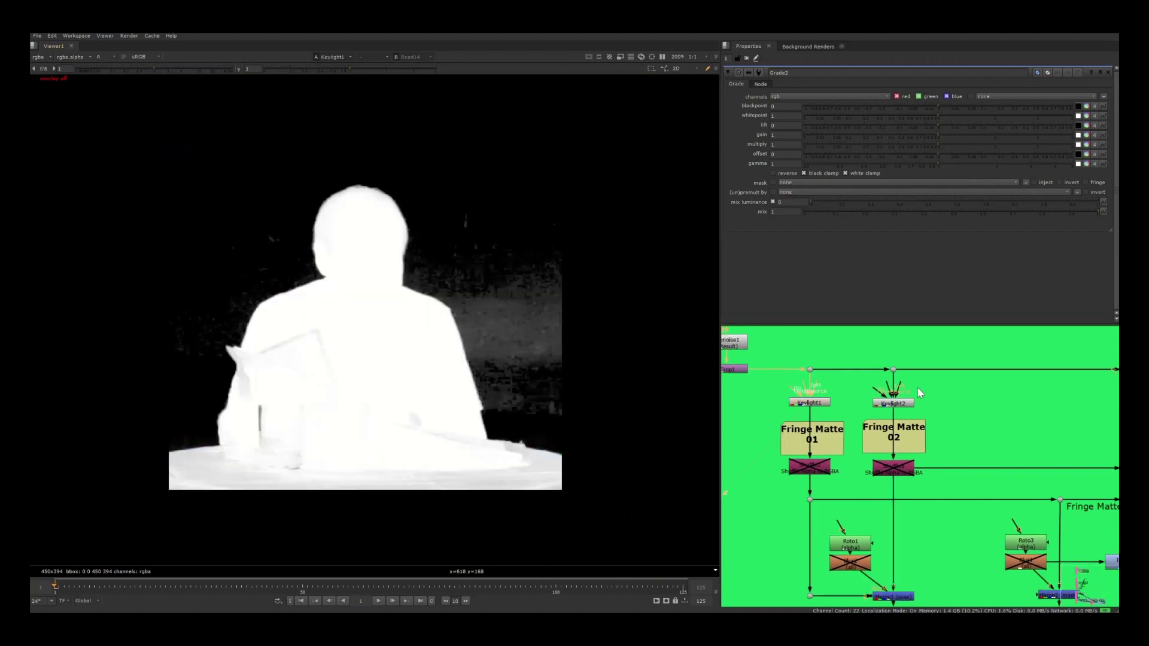
click(894, 404)
key(1)
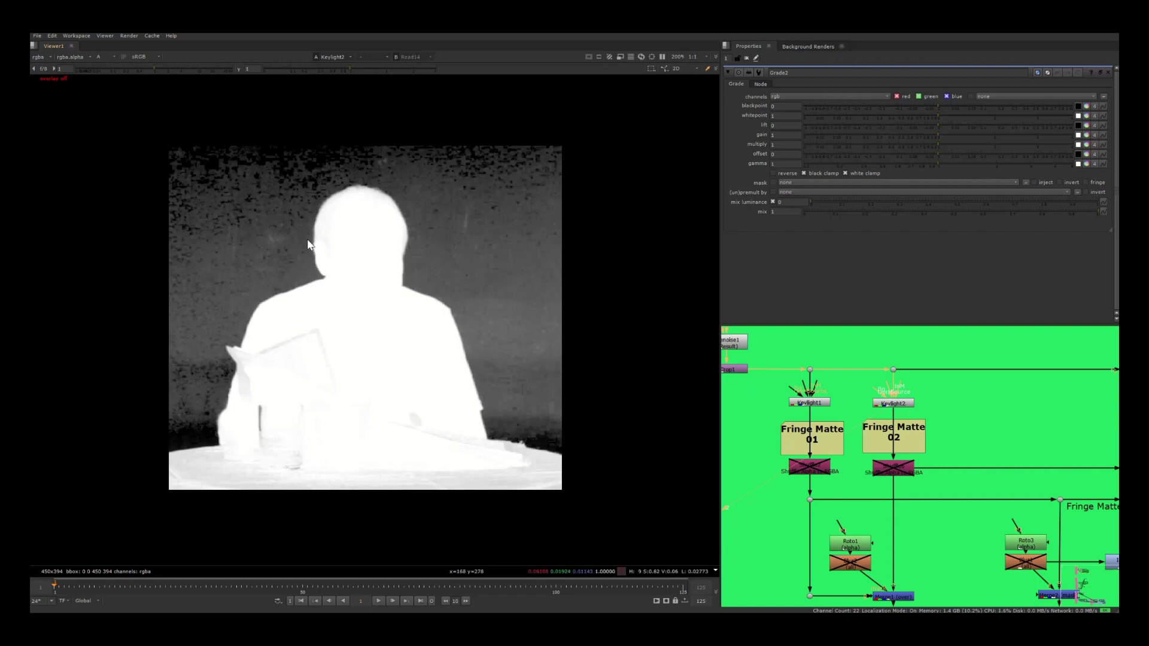
scroll(406, 242, up, 2)
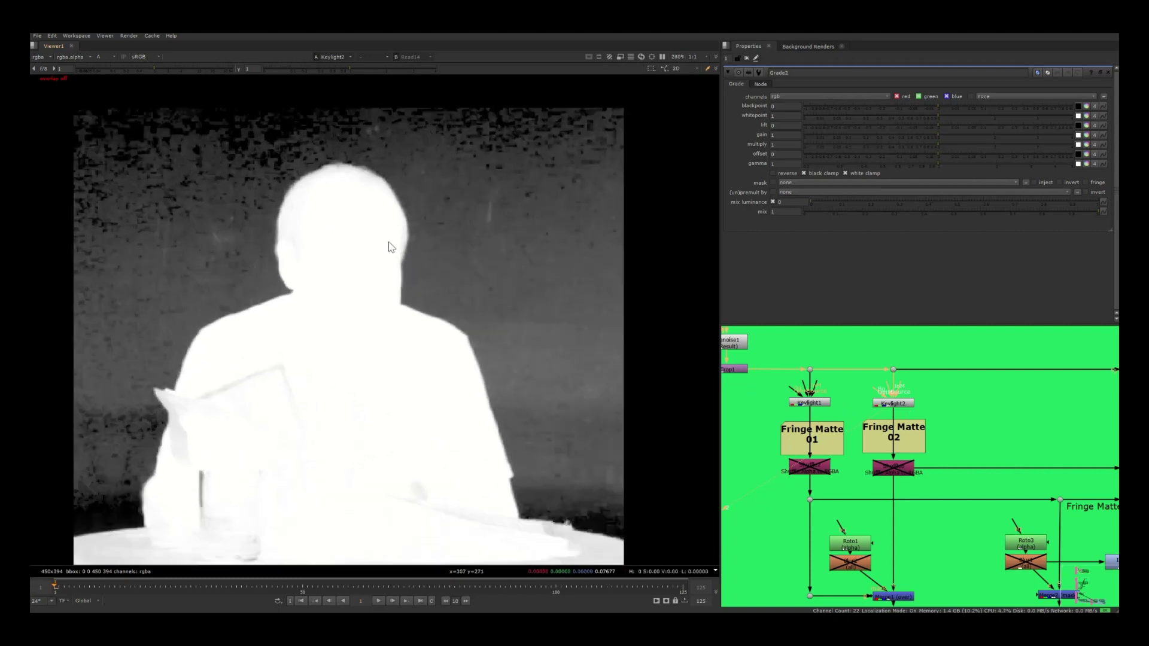
key(1)
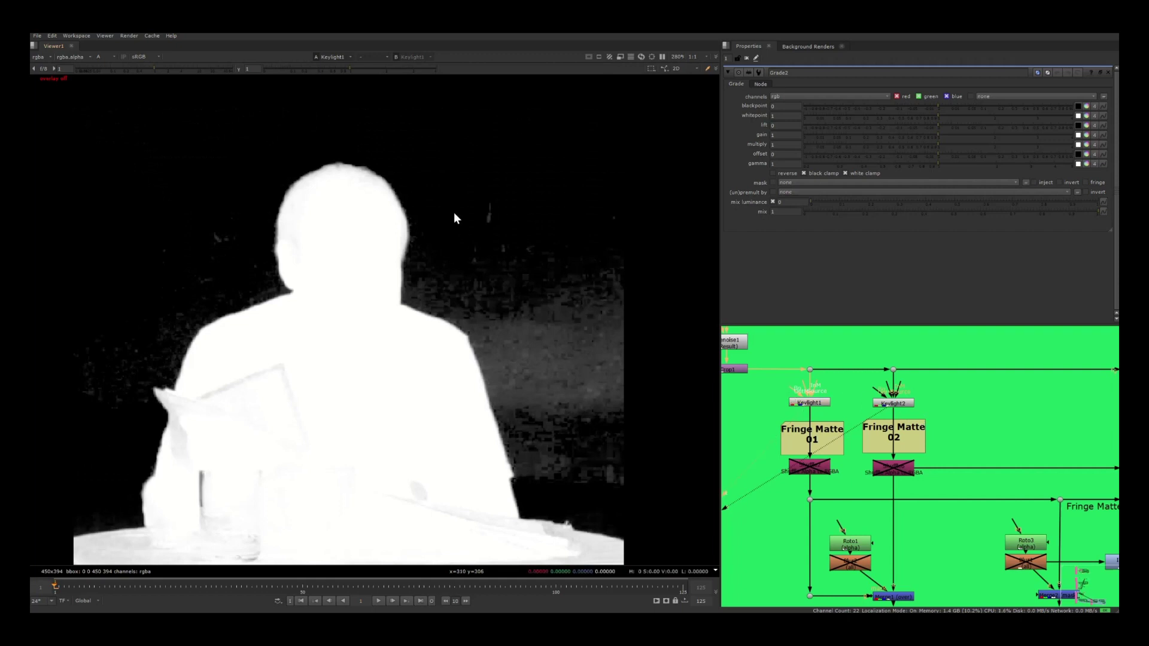
key(2)
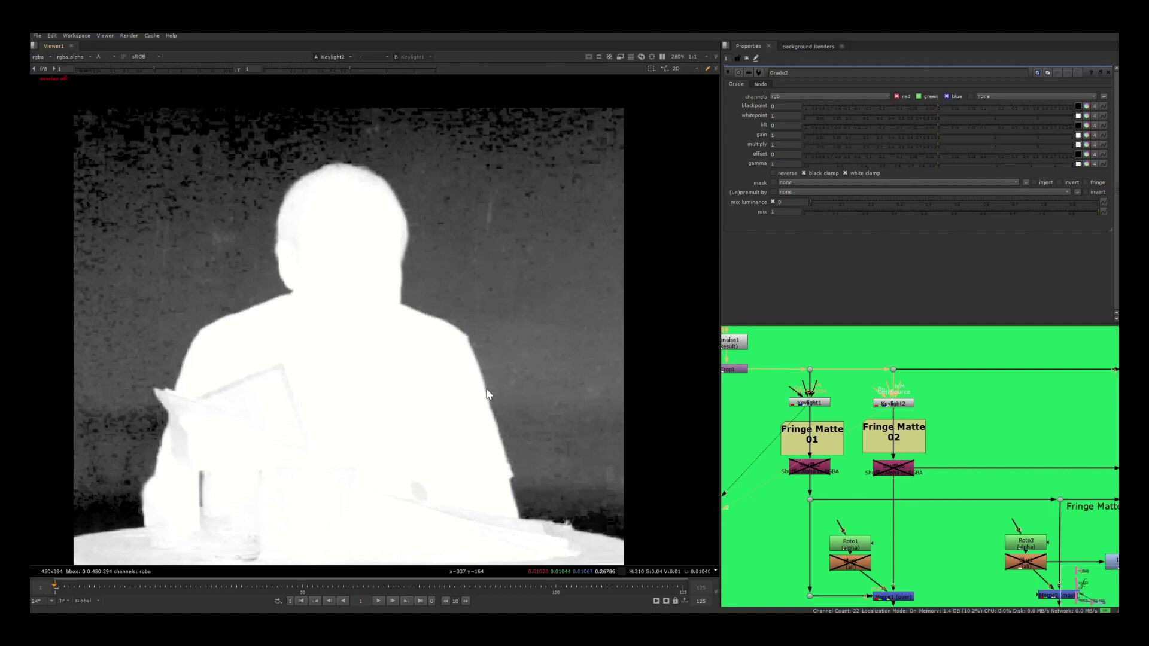
- View the Fringe Matte 01 branch feeding Merge1, followed by the shuffled Fringe Matte 02
scroll(882, 481, down, 5)
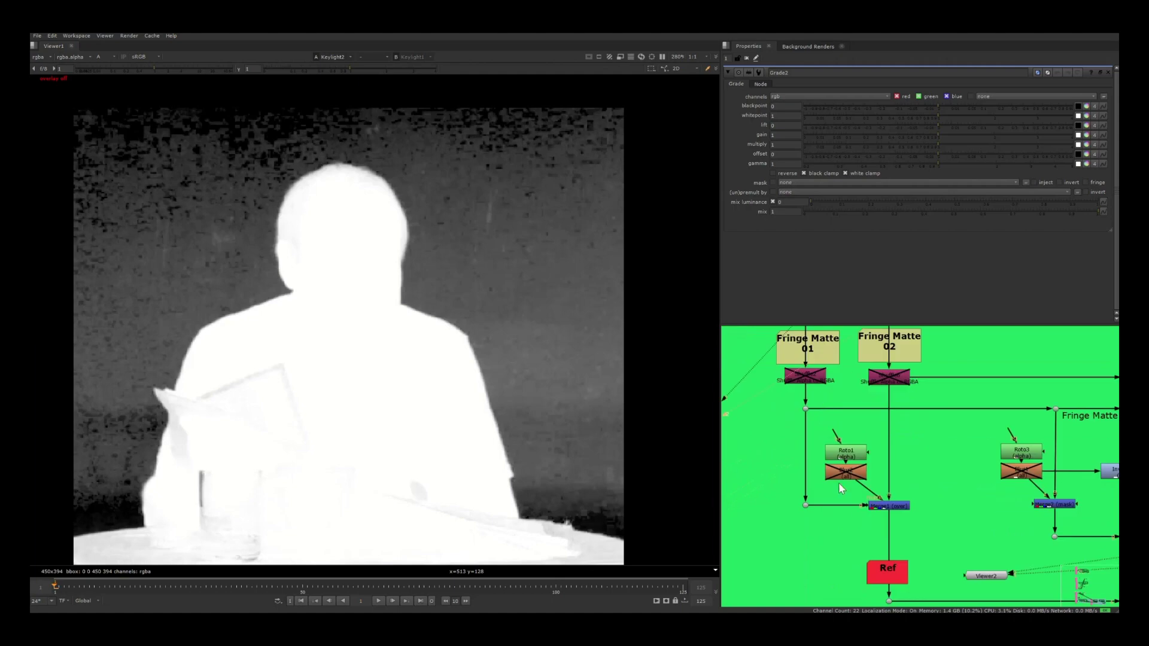
drag(817, 496, 782, 518)
key(1)
middle_drag(924, 418, 910, 449)
scroll(910, 449, up, 1)
middle_drag(872, 412, 867, 437)
click(866, 426)
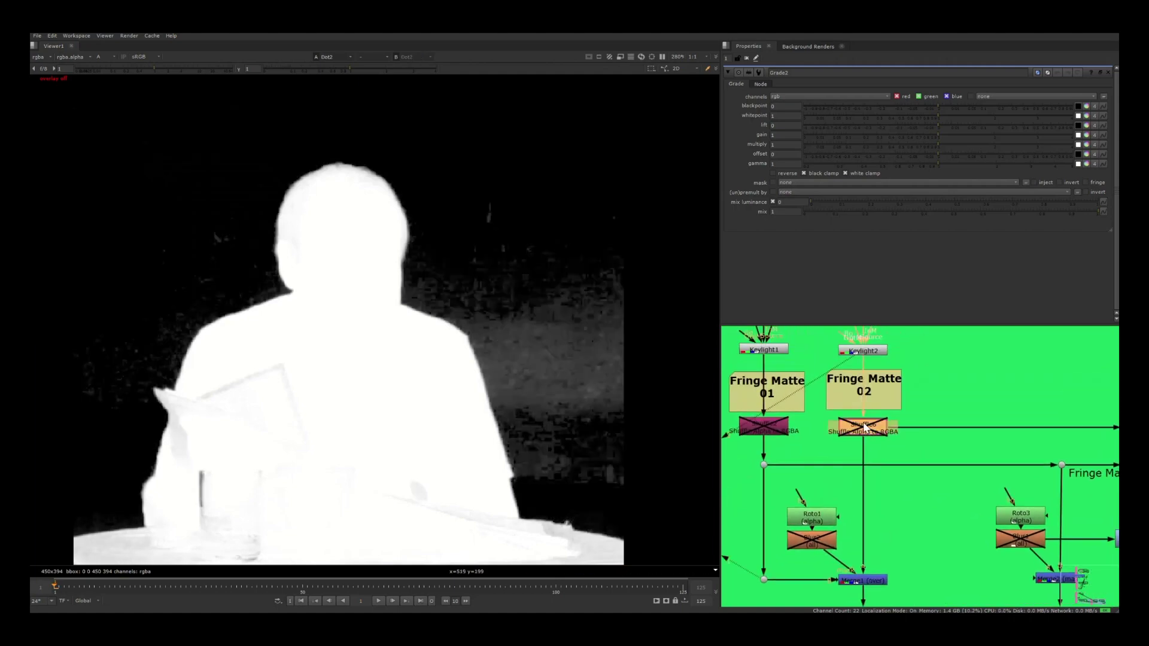
key(1)
- Open the Roto1 properties and examine its rectangle shape over the Fringe Matte 02 alpha
scroll(863, 431, down, 5)
click(798, 414)
scroll(413, 293, down, 3)
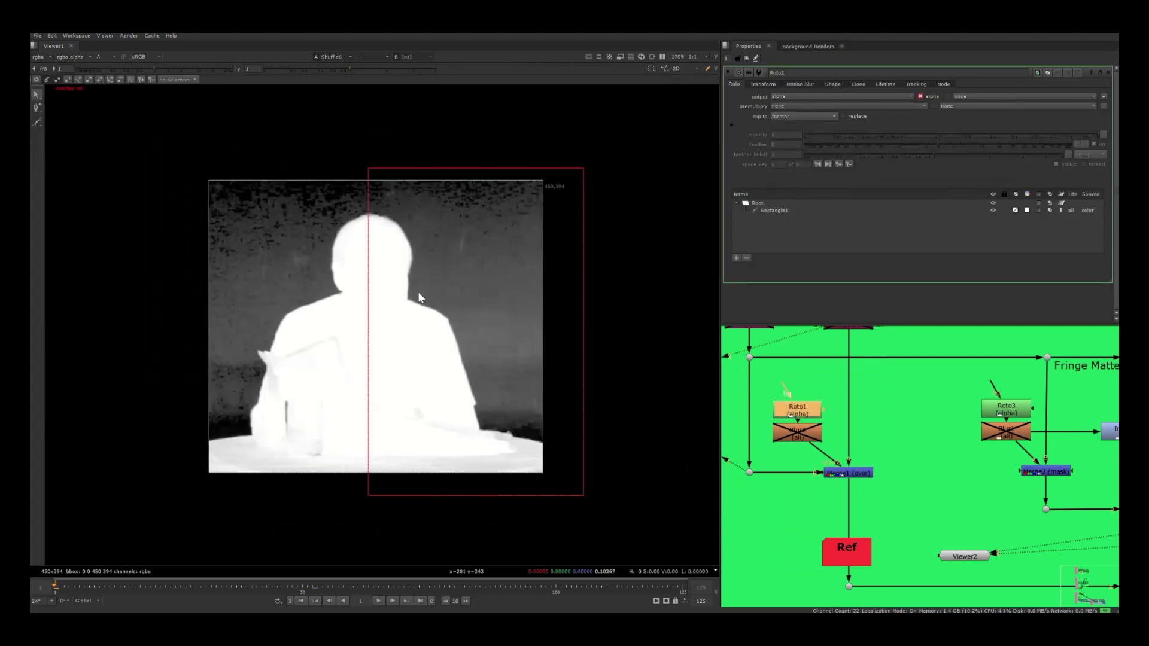
middle_drag(796, 468, 838, 494)
middle_drag(799, 386, 811, 452)
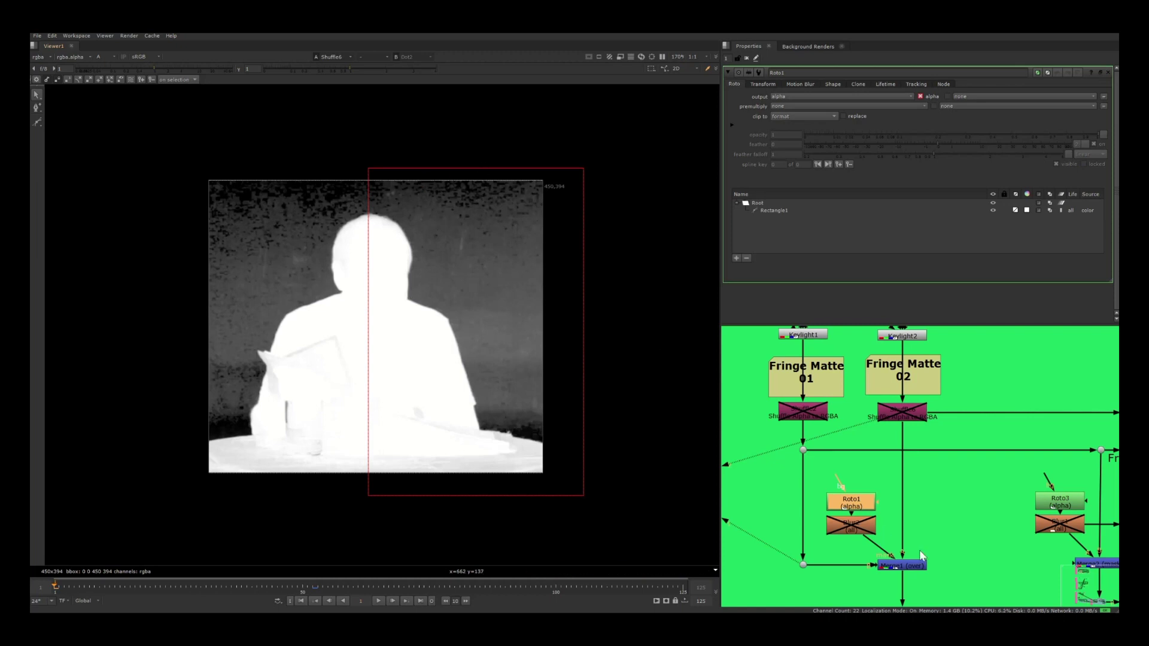
- View the Merge1 result without the roto overlay and examine the split between the two mattes at the head
click(907, 566)
key(1)
key(o)
scroll(374, 219, up, 1)
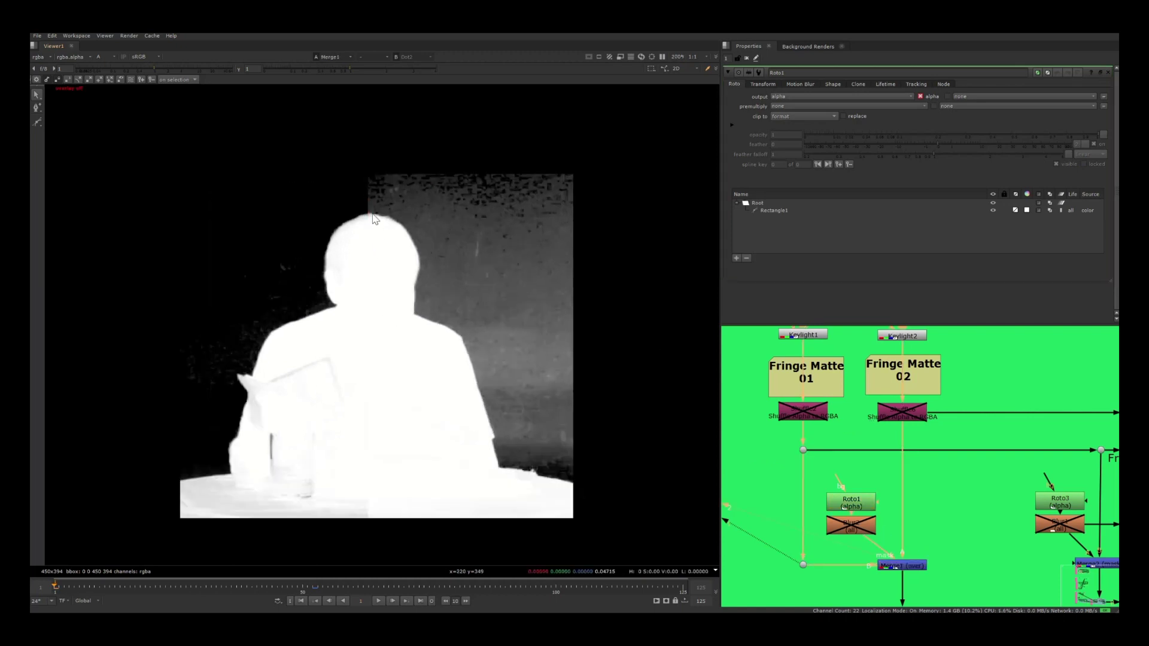
scroll(374, 219, up, 4)
scroll(451, 229, down, 2)
scroll(450, 200, up, 1)
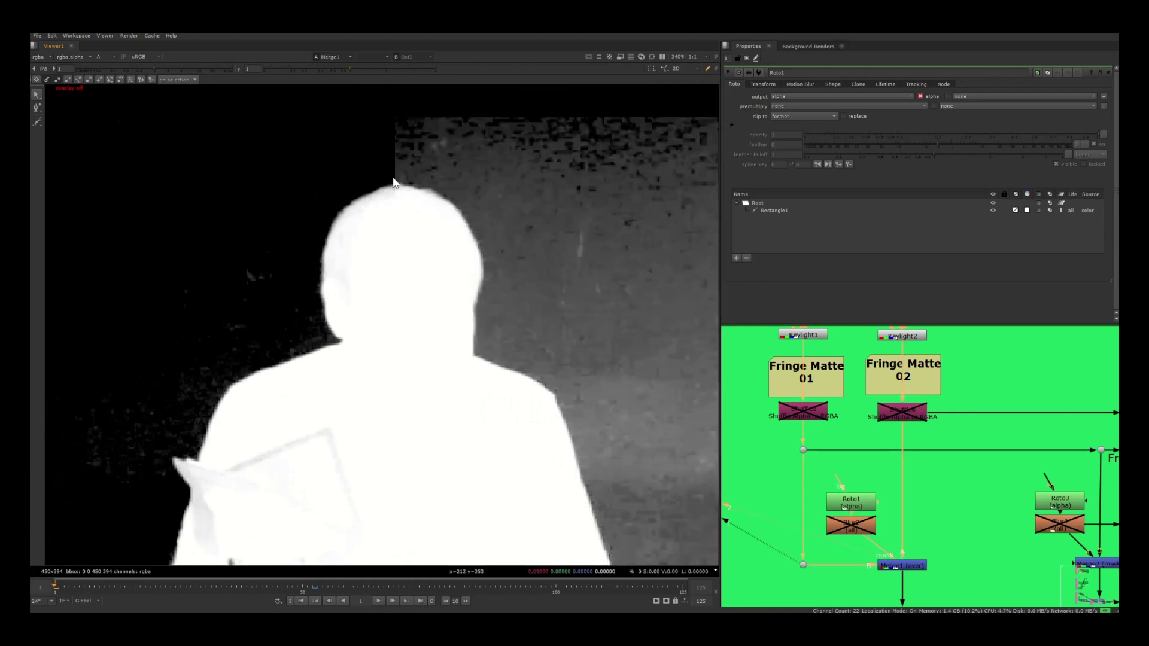
- Compare the Merge1 result with the Fringe Matte 01 input along the edge of the man's head
key(2)
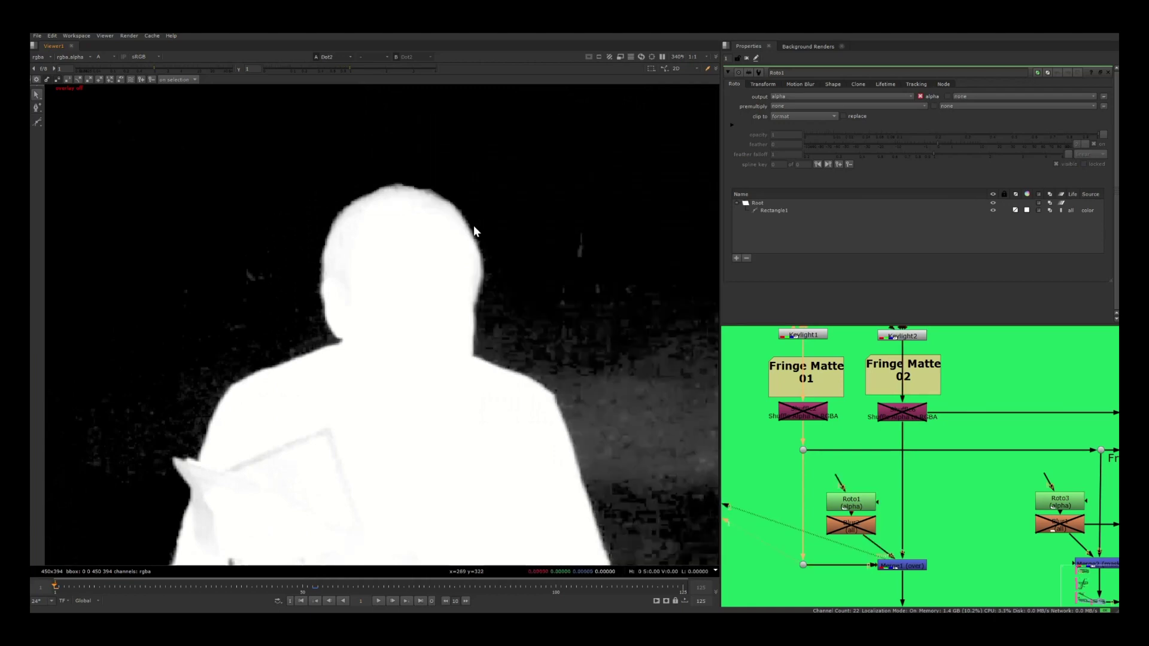
scroll(474, 227, up, 5)
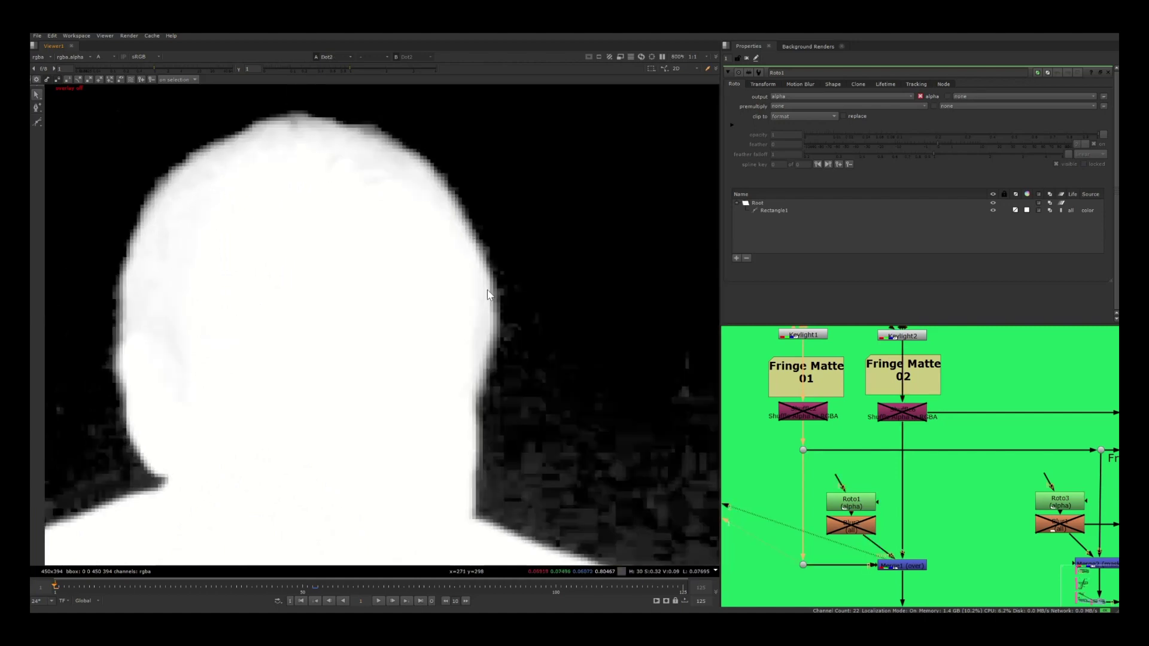
key(1)
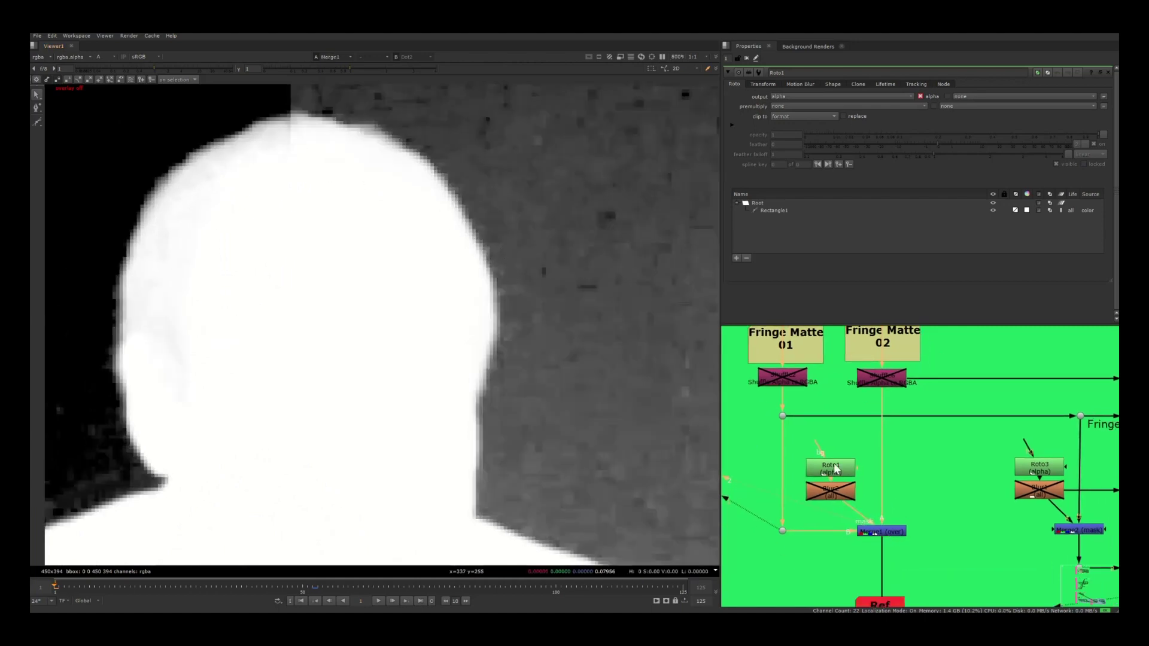
key(2)
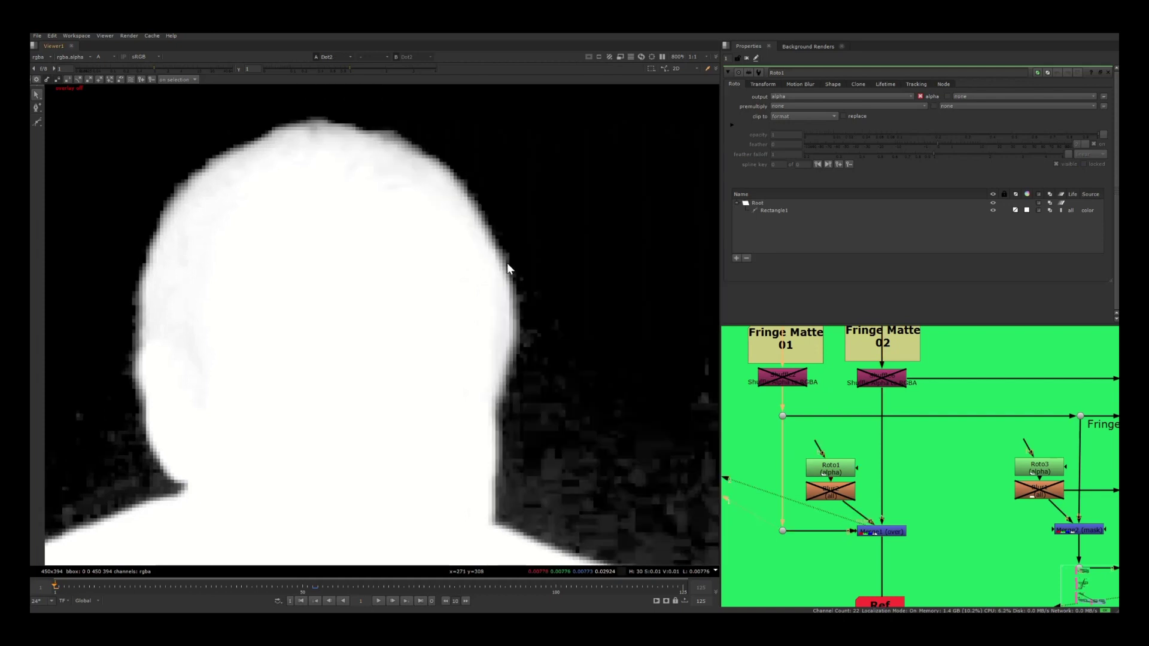
key(1)
key(2)
key(1)
key(2)
middle_drag(838, 401, 839, 453)
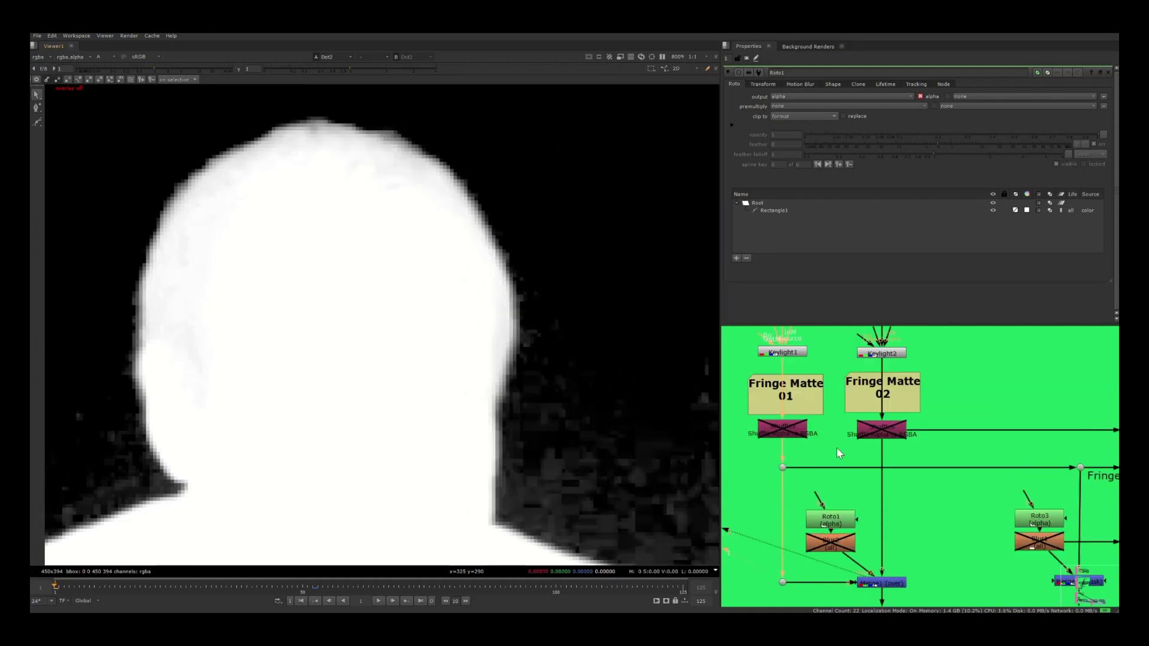
- Compare the Keylight1 and Keylight2 alphas around the edge of the head
click(785, 353)
key(1)
click(880, 357)
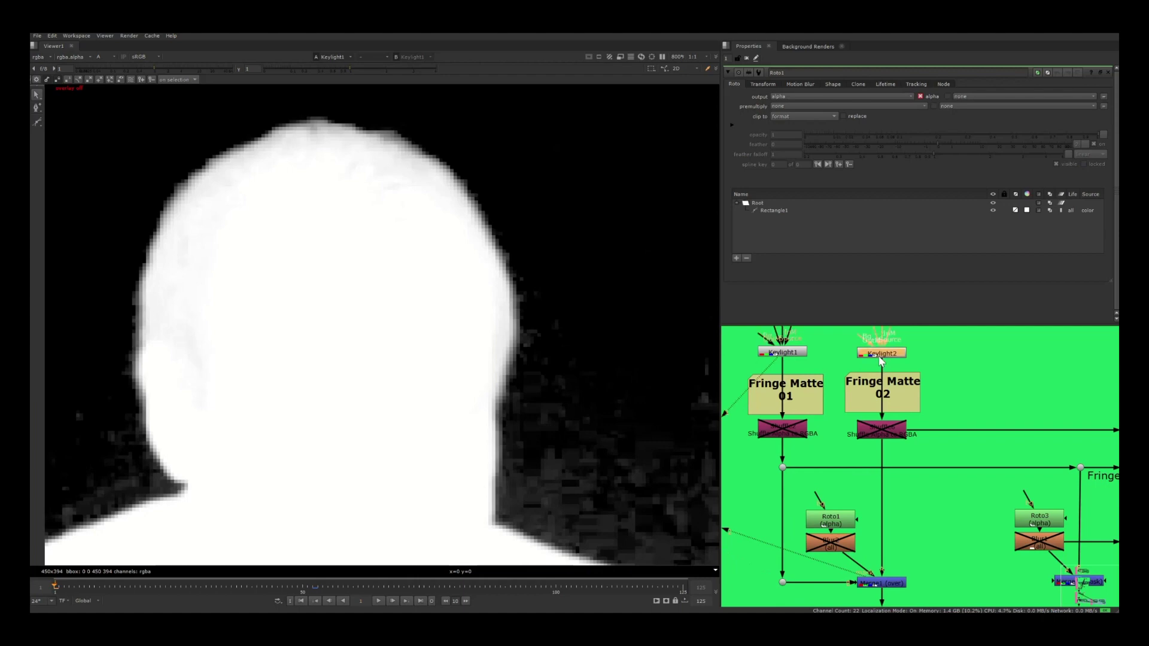
key(2)
key(1)
key(2)
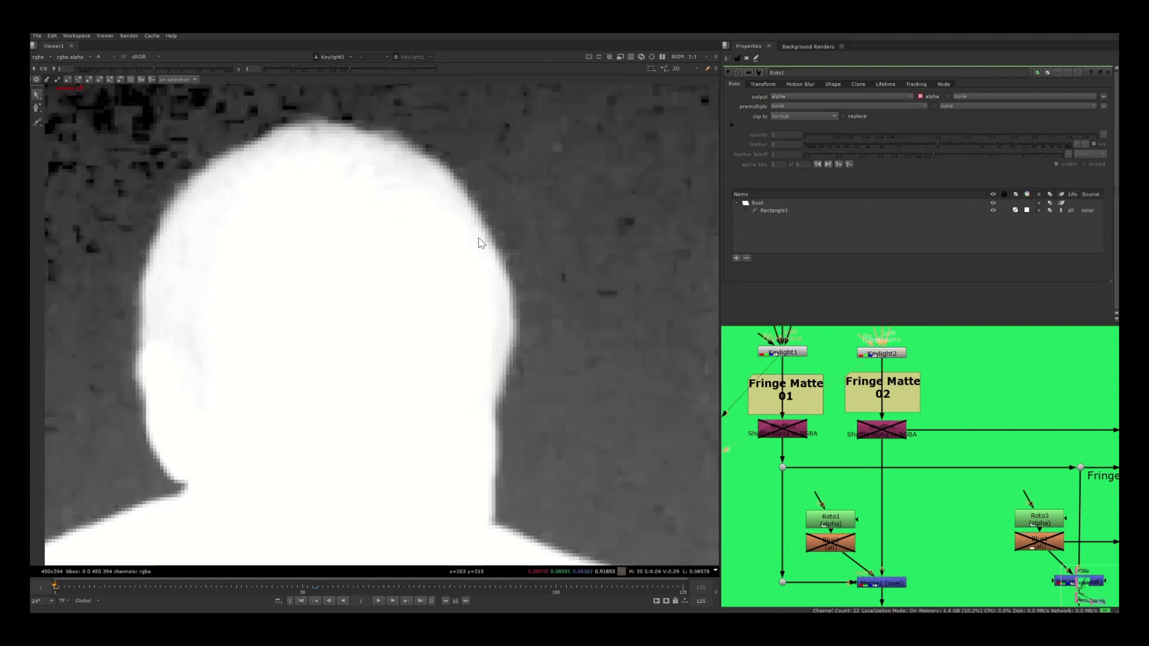
key(1)
key(2)
key(1)
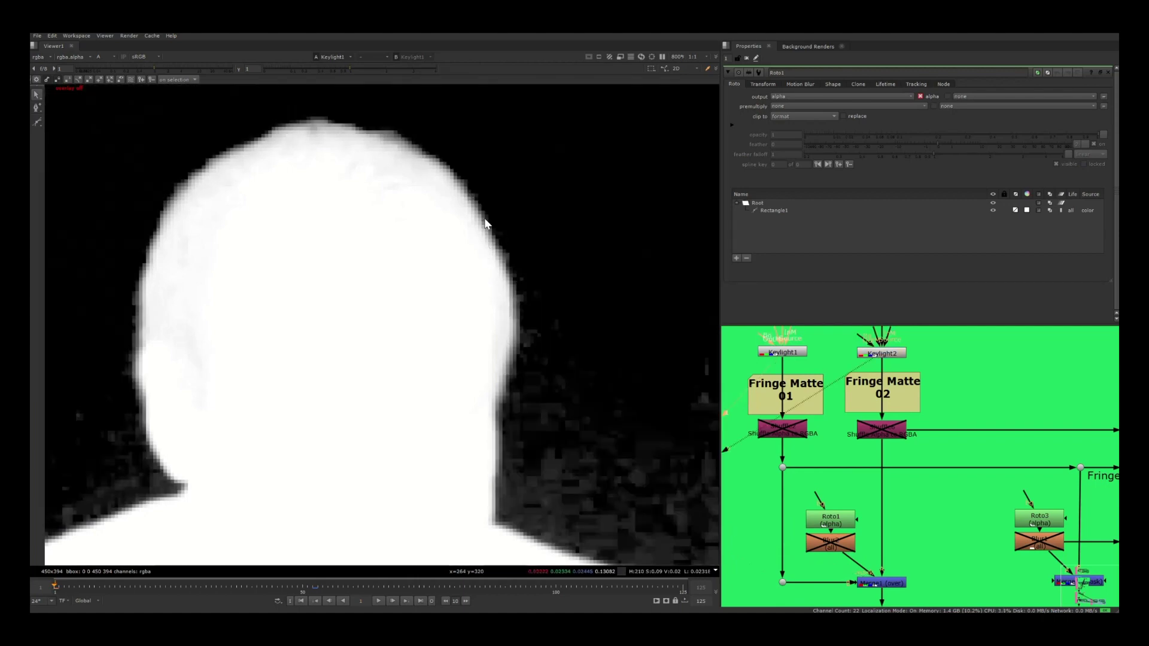
key(2)
key(1)
key(2)
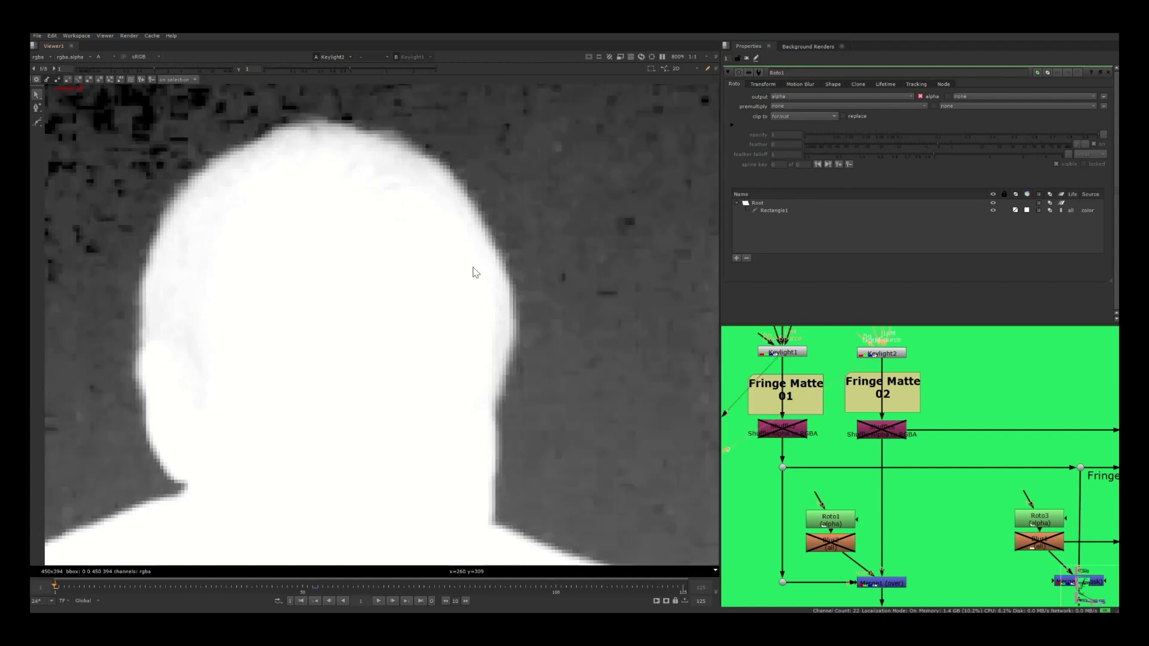
- Load Merge1 into the viewer again and compare its head edge repeatedly with the Keylight1 alpha
middle_drag(888, 573, 861, 458)
click(857, 469)
key(2)
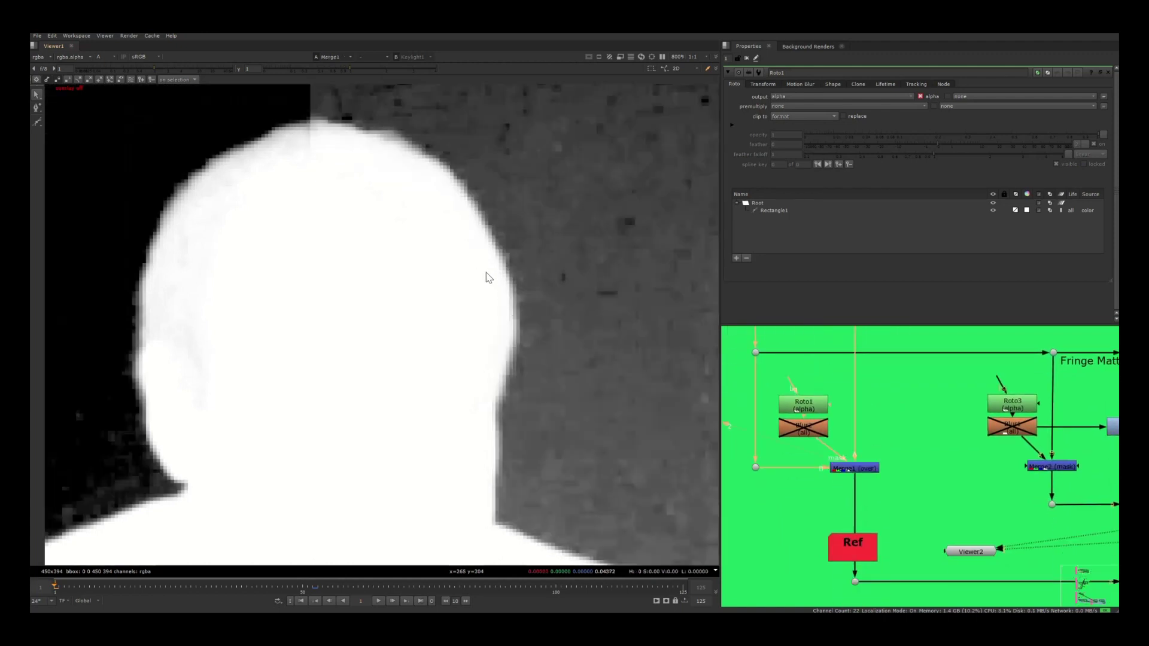
key(1)
key(3)
key(1)
key(3)
key(1)
key(3)
key(1)
key(3)
key(1)
key(3)
middle_drag(870, 416, 859, 469)
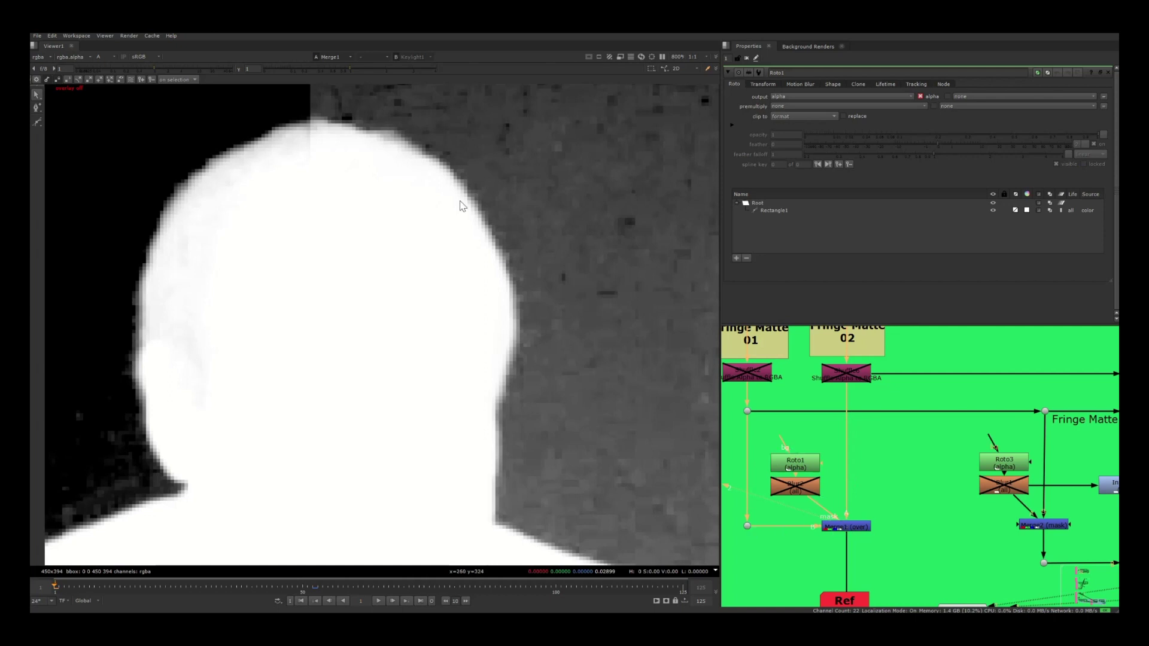
- Show the Roto1 rectangle overlay on the Merge1 matte, with the head and shoulders in view
key(q)
middle_drag(360, 149, 379, 192)
scroll(380, 193, down, 4)
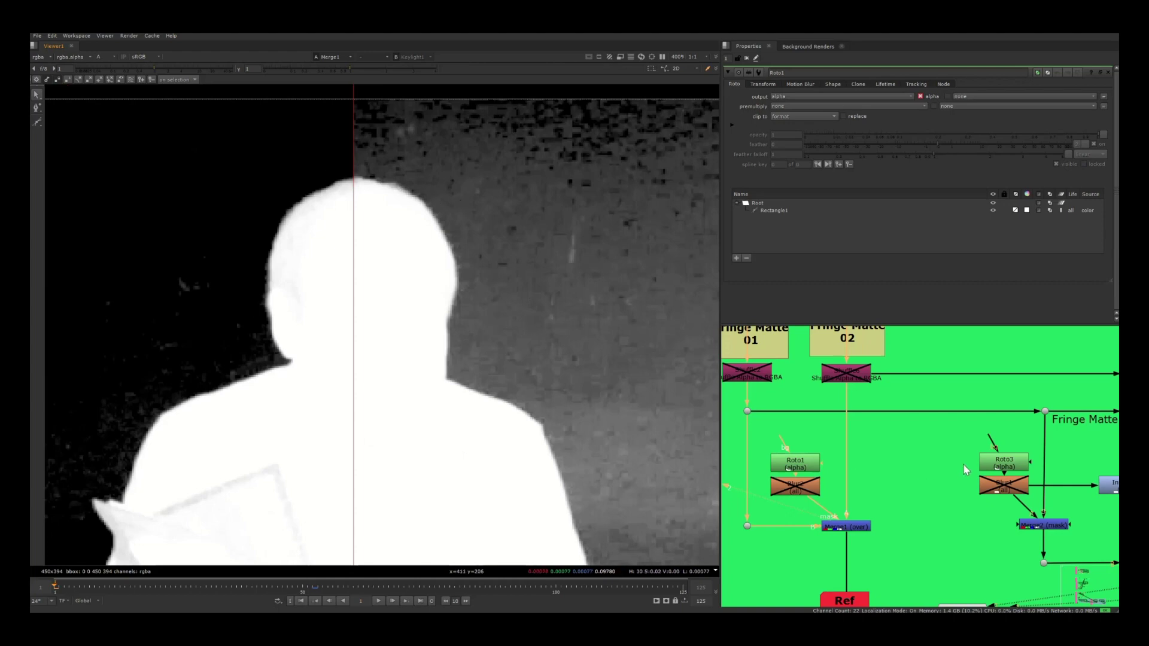
- View the Fringe Matte and Fringe Matte 02 dots that feed the Roto3 merge setup
scroll(964, 464, down, 1)
scroll(857, 468, down, 1)
scroll(858, 458, down, 1)
scroll(898, 452, down, 1)
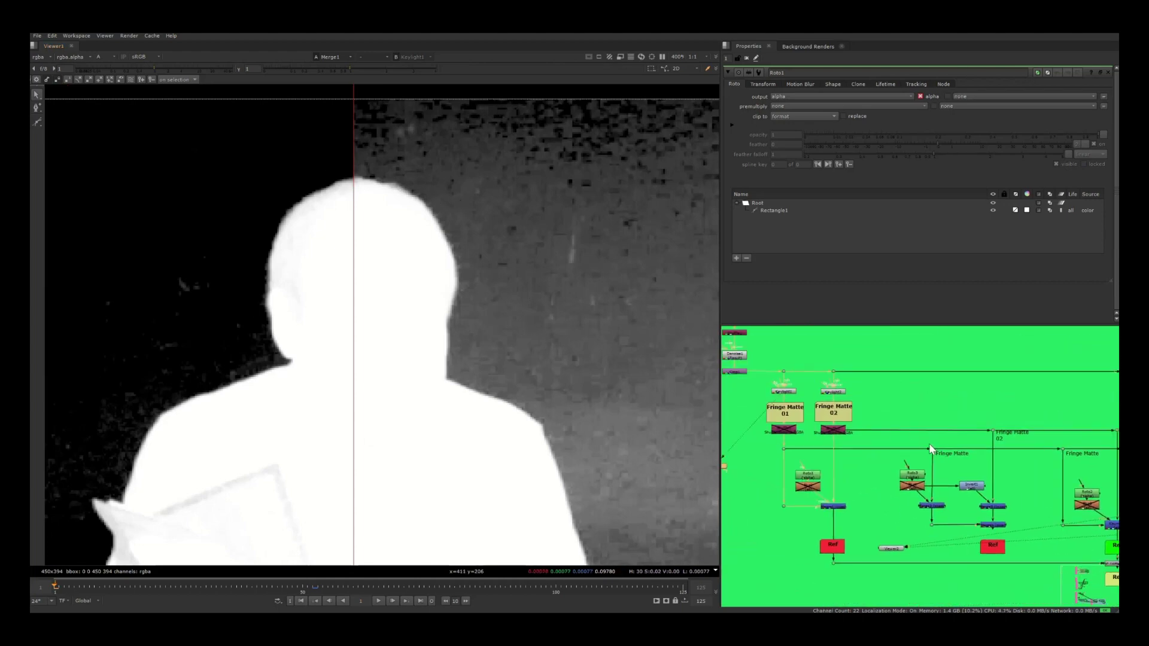
scroll(882, 407, up, 2)
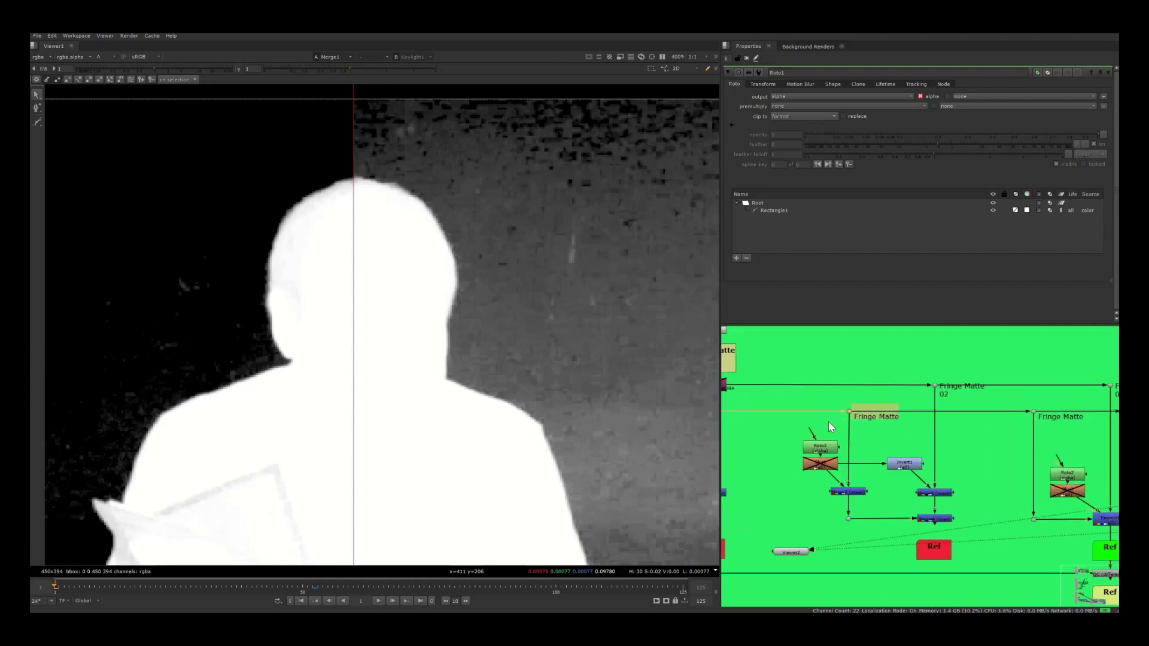
key(2)
click(935, 385)
key(1)
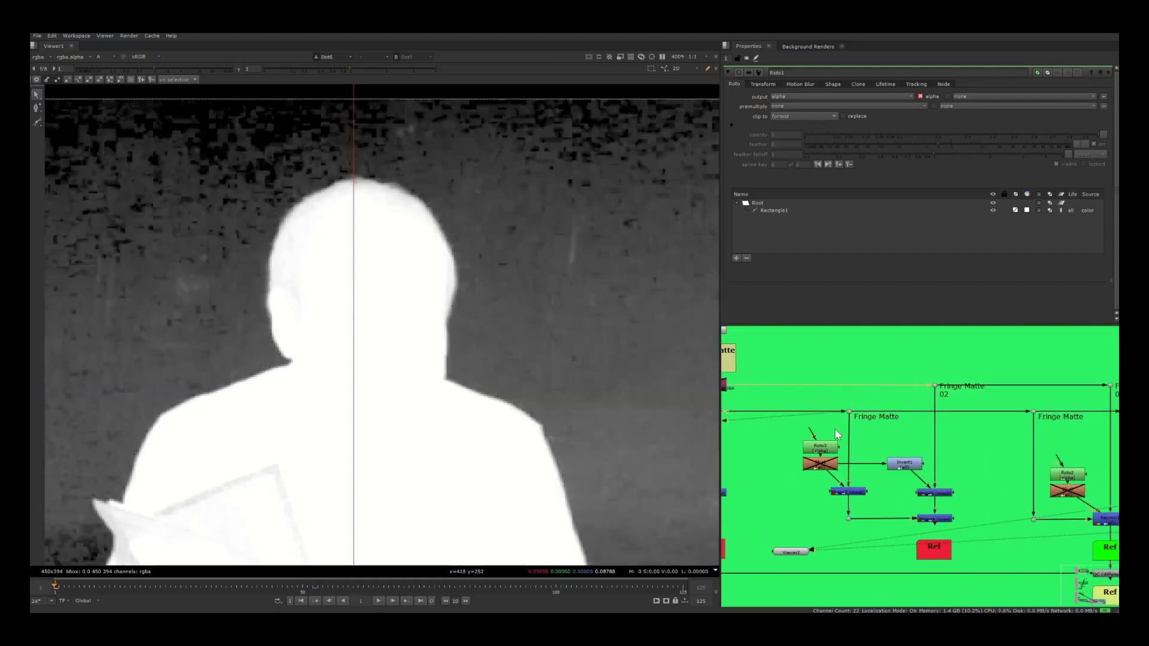
- View the roto-masked halves from Merge2 and Merge3 separately, without the roto overlay
middle_drag(835, 429, 835, 384)
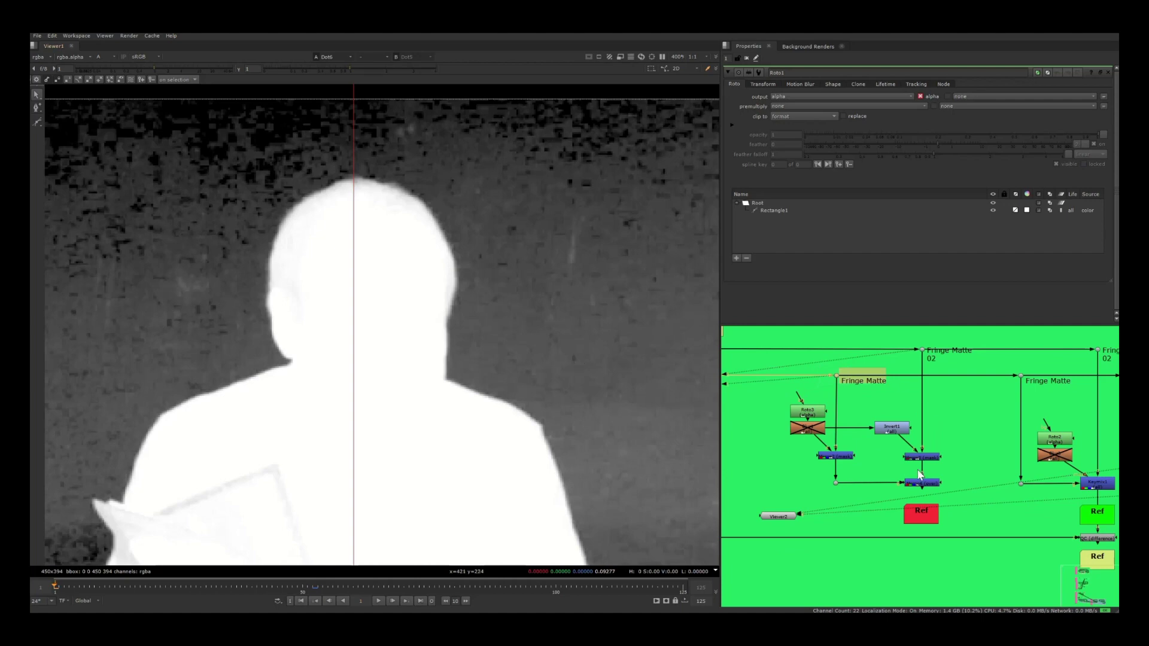
click(842, 460)
key(1)
key(o)
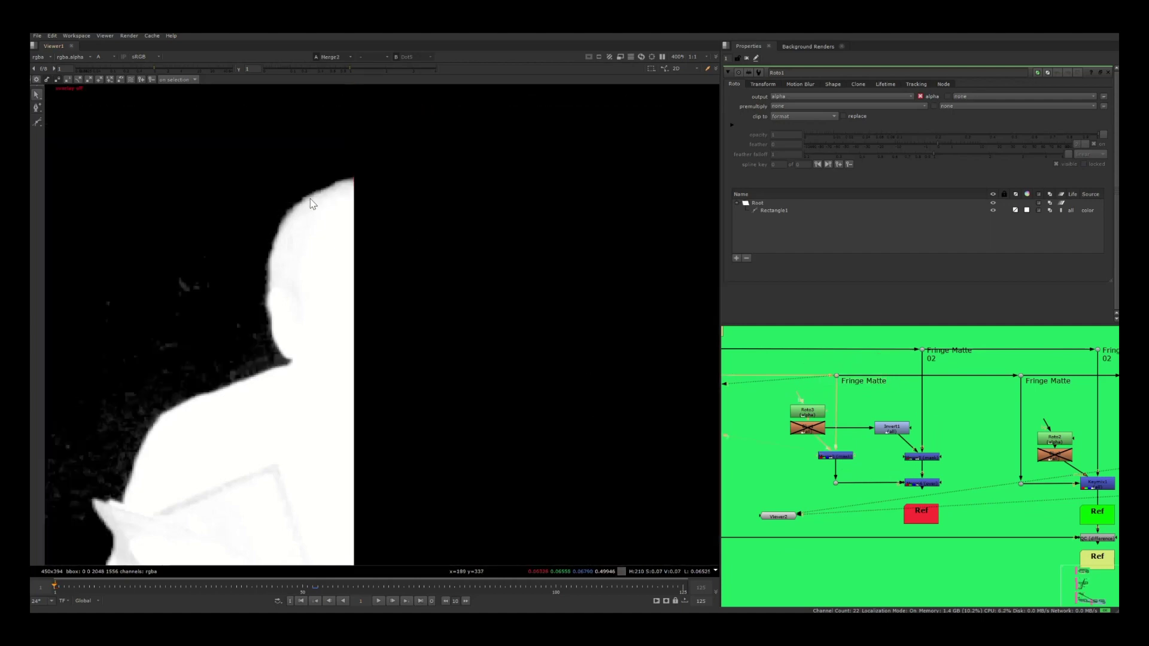
click(920, 456)
key(1)
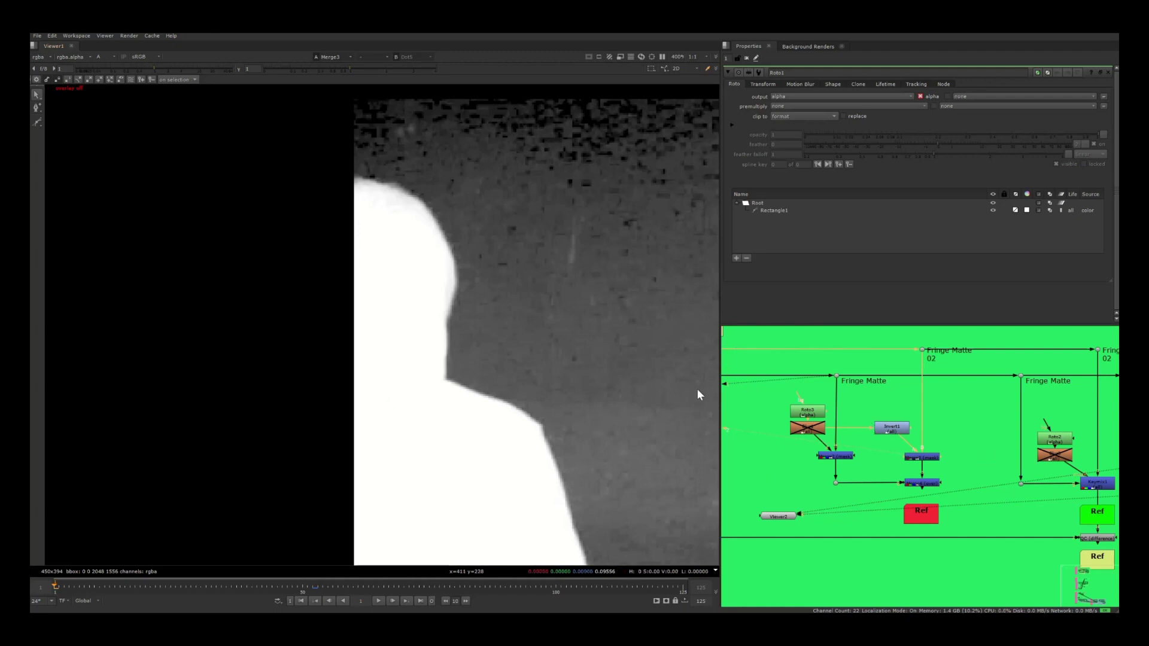
- Compare the merge combining the two masked halves with the unmasked first fringe matte
click(924, 483)
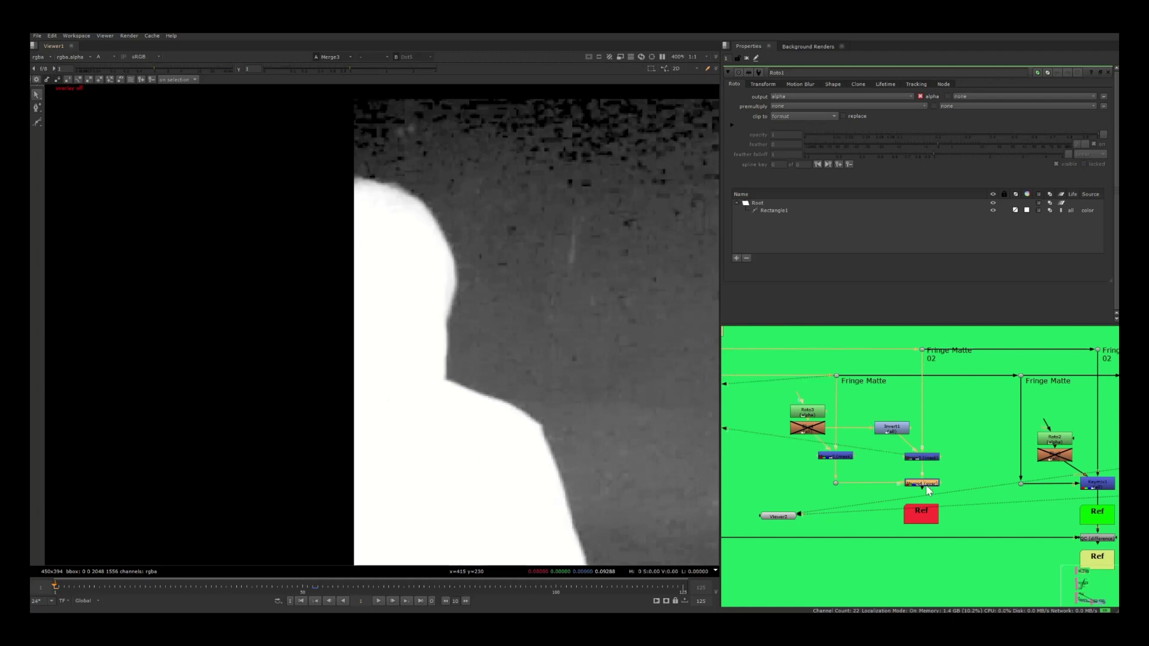
key(2)
key(1)
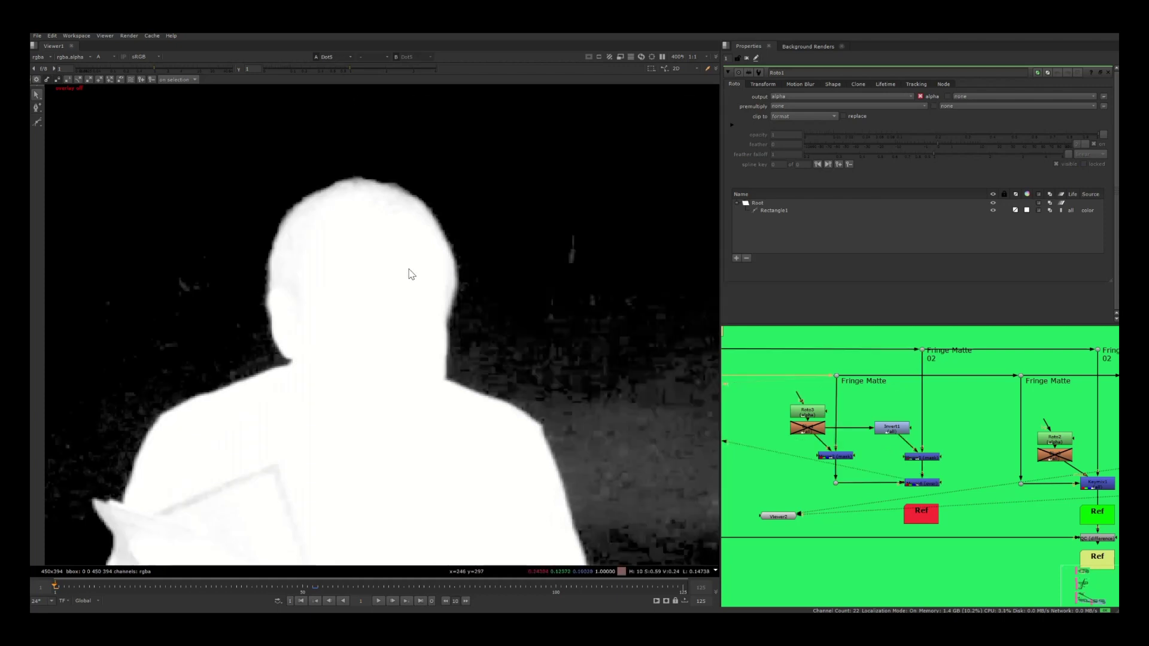
key(2)
key(1)
key(2)
key(1)
key(2)
key(1)
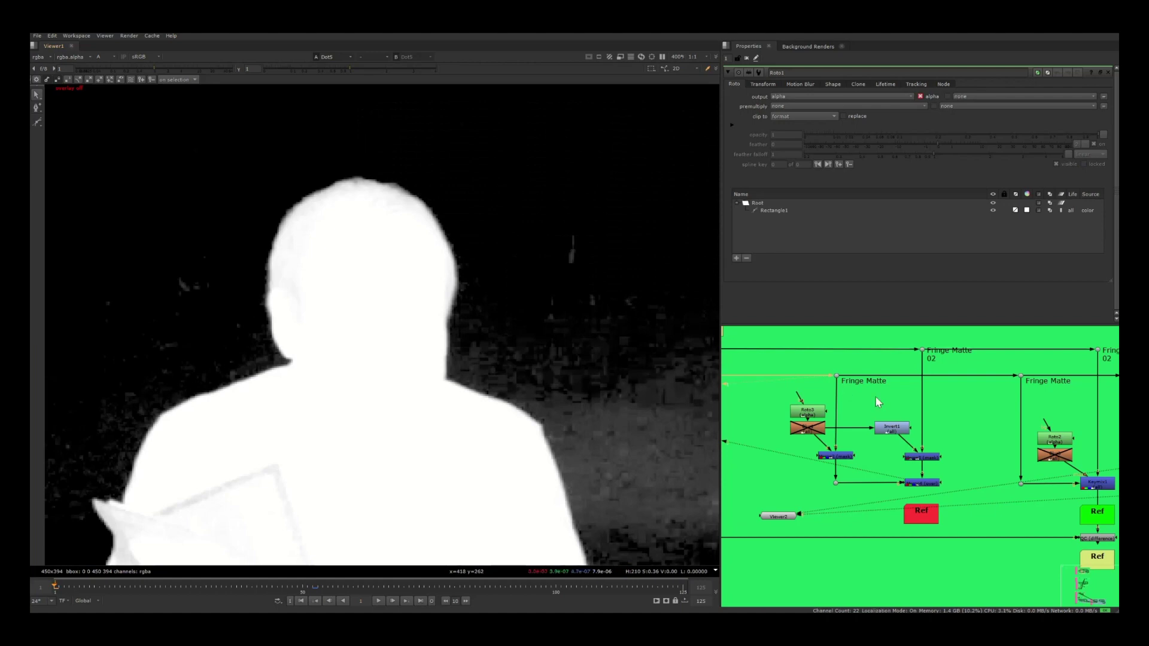
- Enable the Blur1 node under the roto mask and view the combined matte from Merge4
click(811, 431)
key(d)
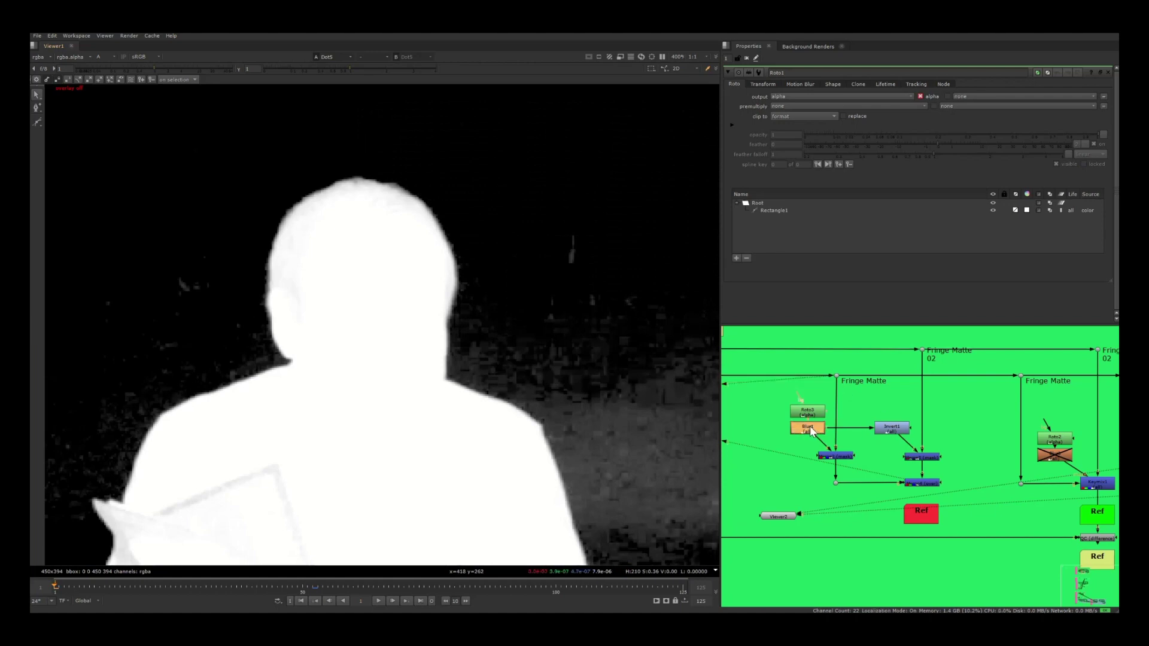
click(924, 483)
key(1)
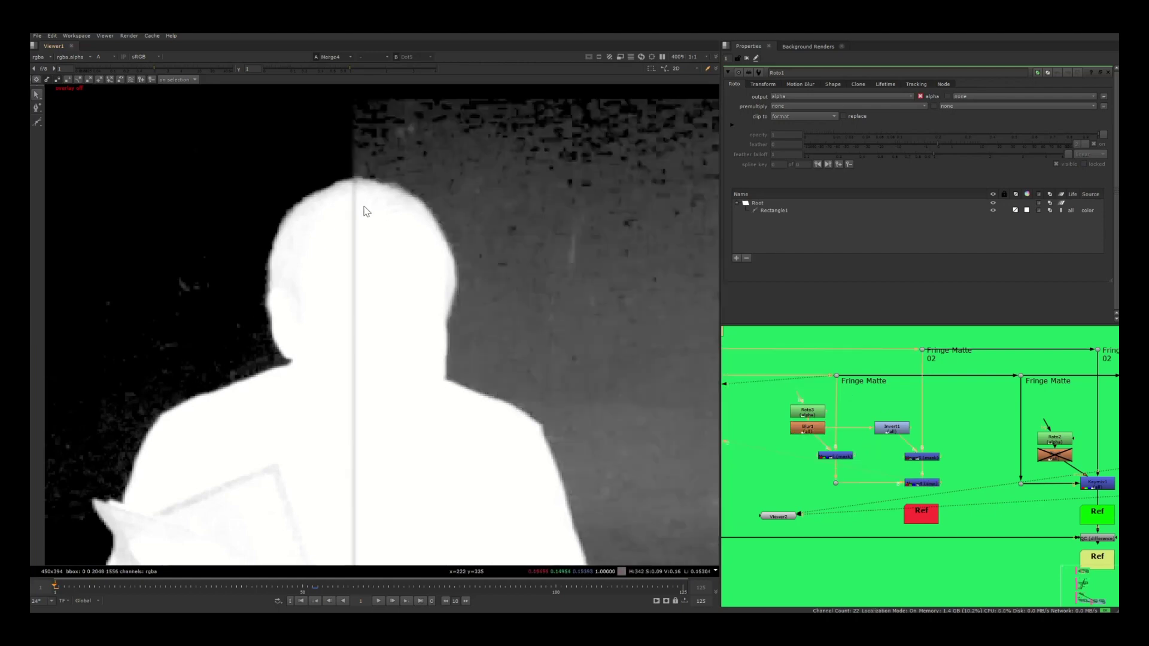
- Increase the Blur1 size to 7 to soften the roto mask edge
double_click(811, 432)
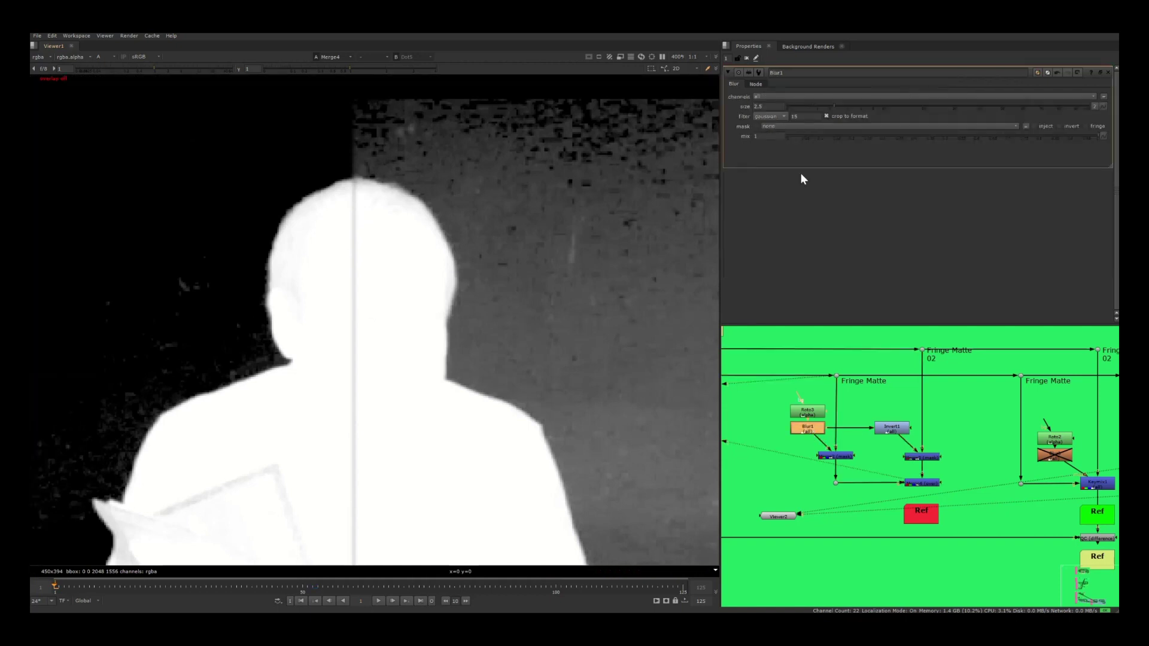
drag(832, 106, 867, 103)
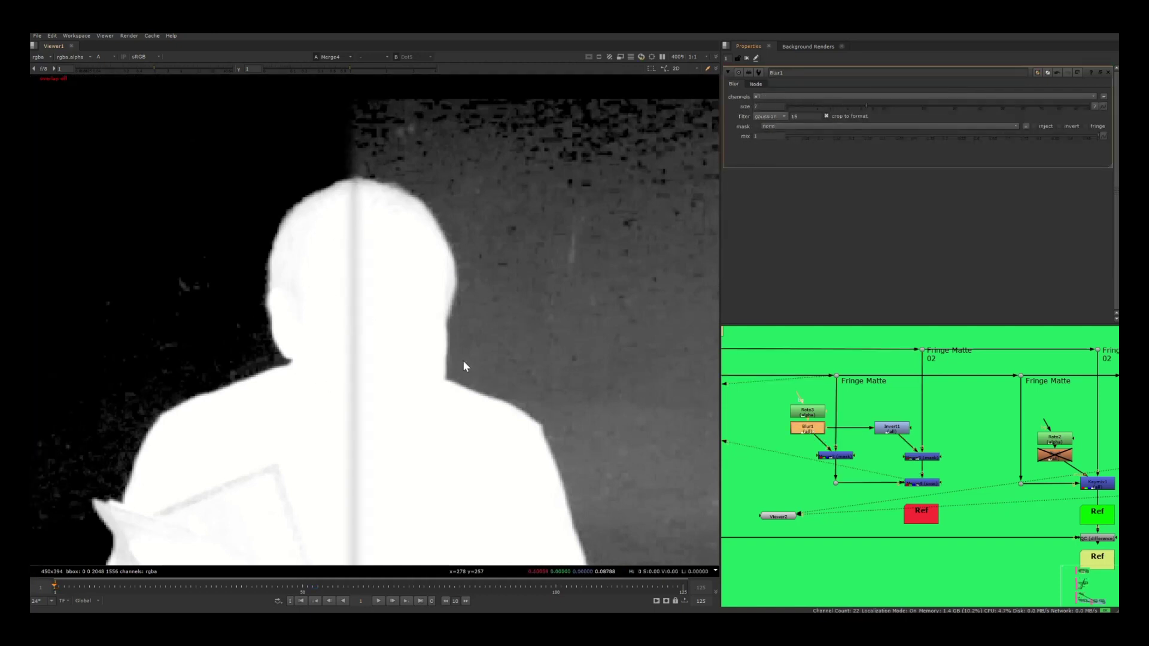
scroll(358, 233, down, 1)
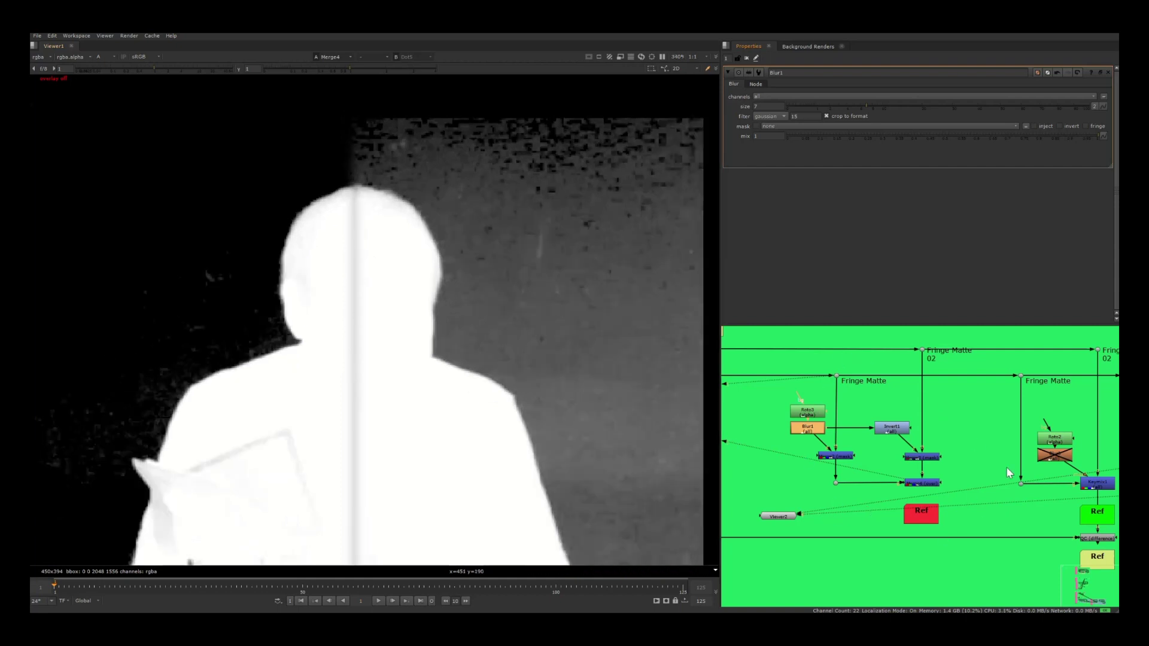
- View the Fringe Matte and Fringe Matte 02 dots that feed the Keymix1 setup
scroll(975, 404, down, 5)
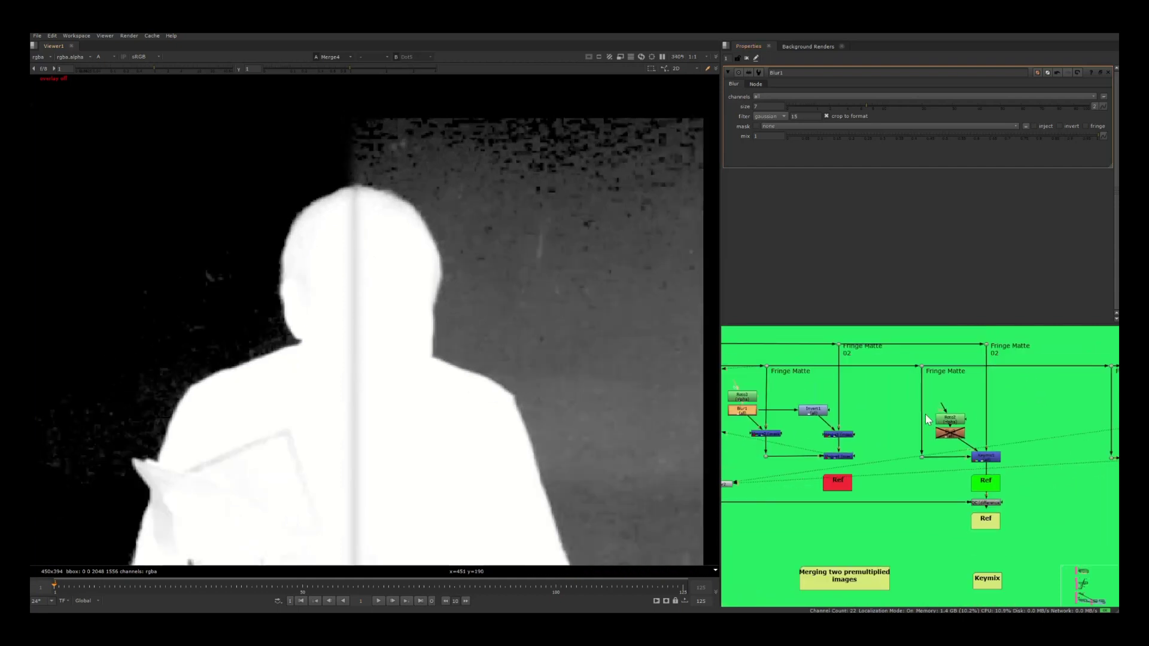
scroll(864, 435, up, 4)
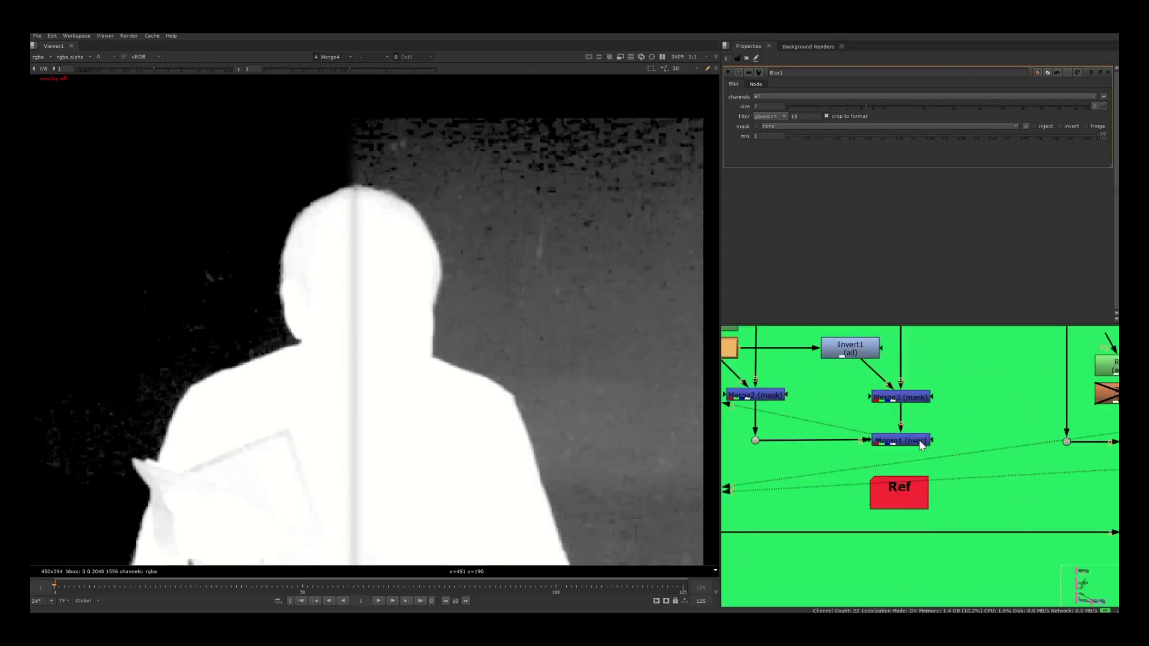
middle_drag(1022, 434, 946, 475)
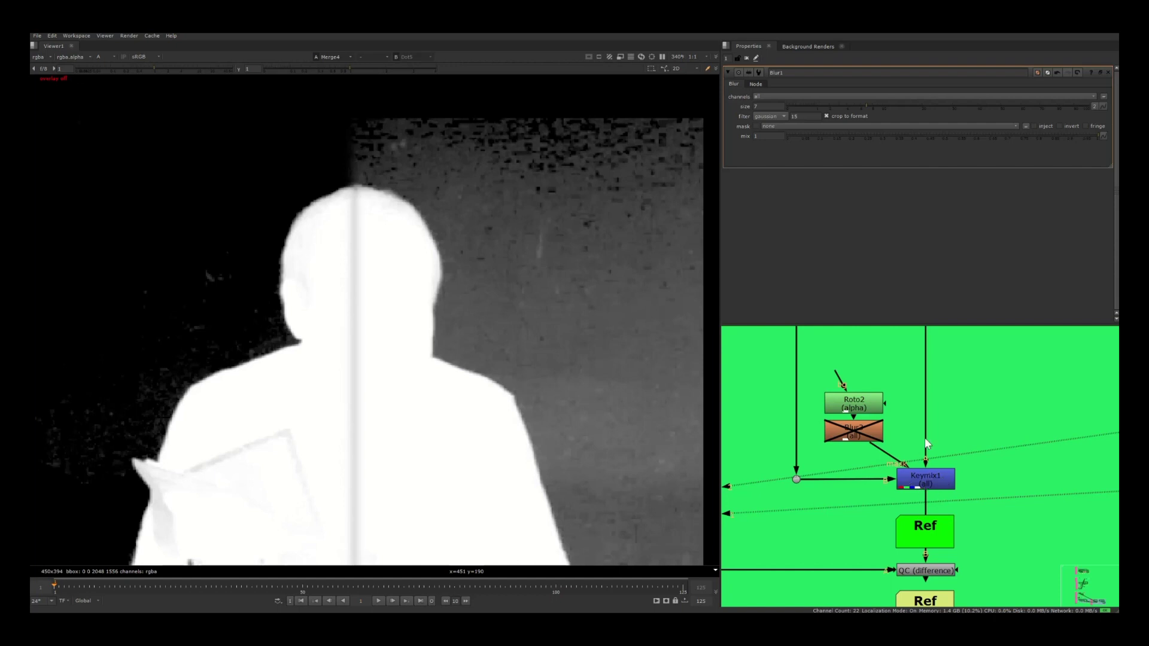
scroll(925, 437, down, 5)
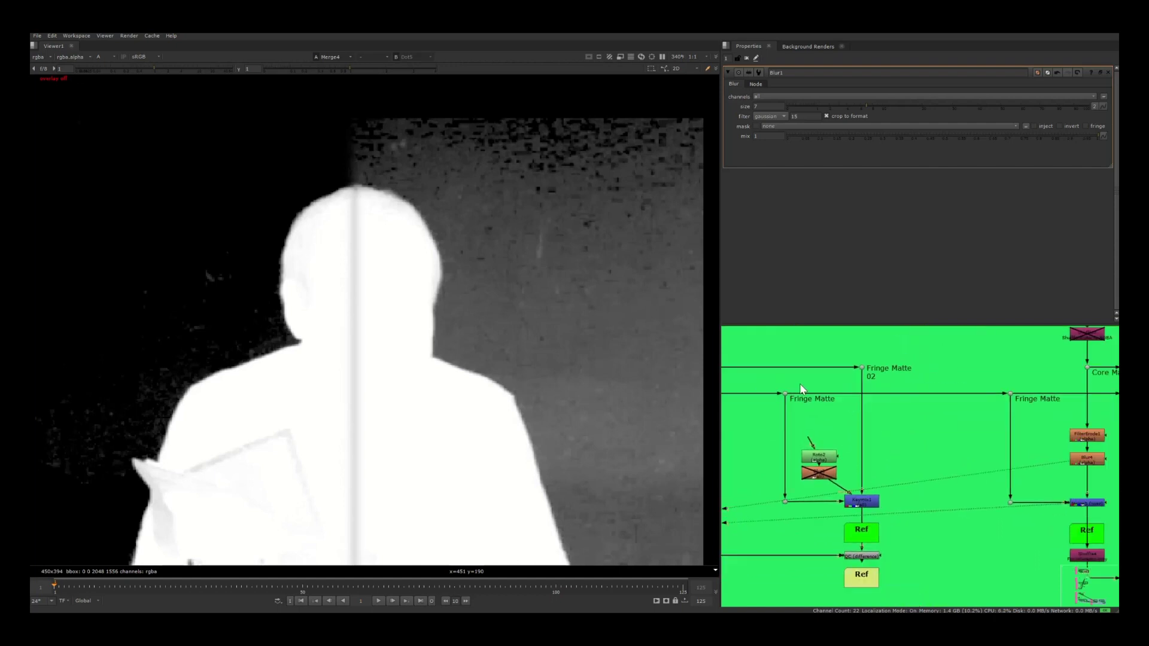
drag(890, 342, 834, 382)
drag(762, 473, 798, 513)
key(1)
drag(891, 346, 835, 391)
key(2)
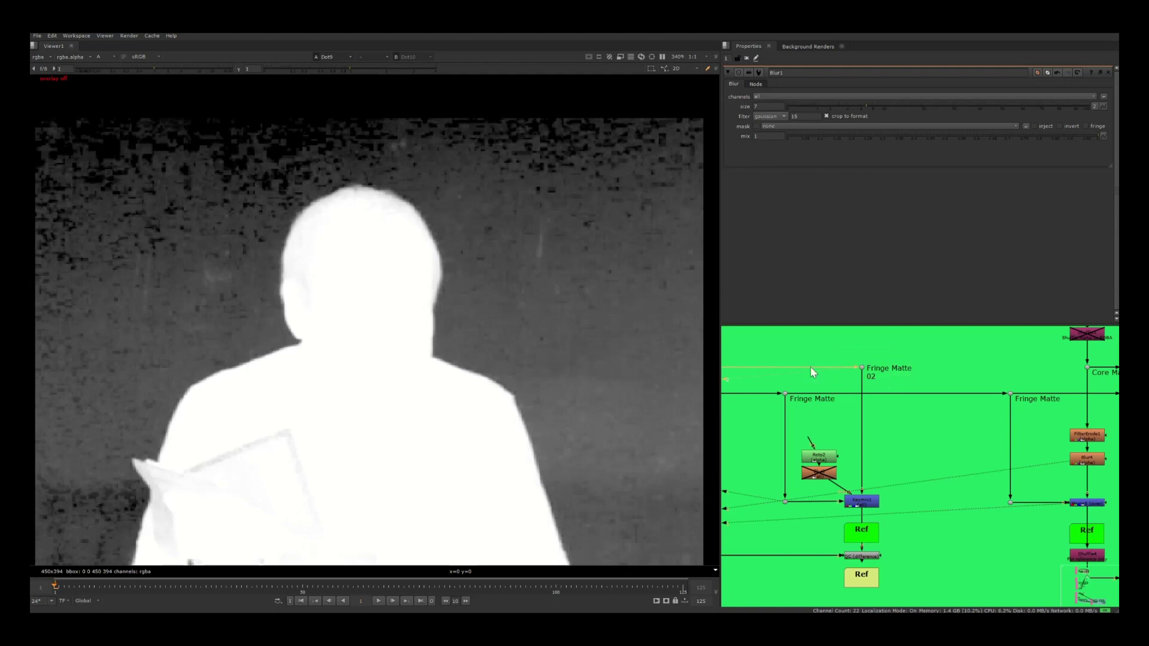
- Open the Roto2 properties and compare the Keymix1 matte with its Fringe Matte and Fringe Matte 02 inputs
double_click(813, 458)
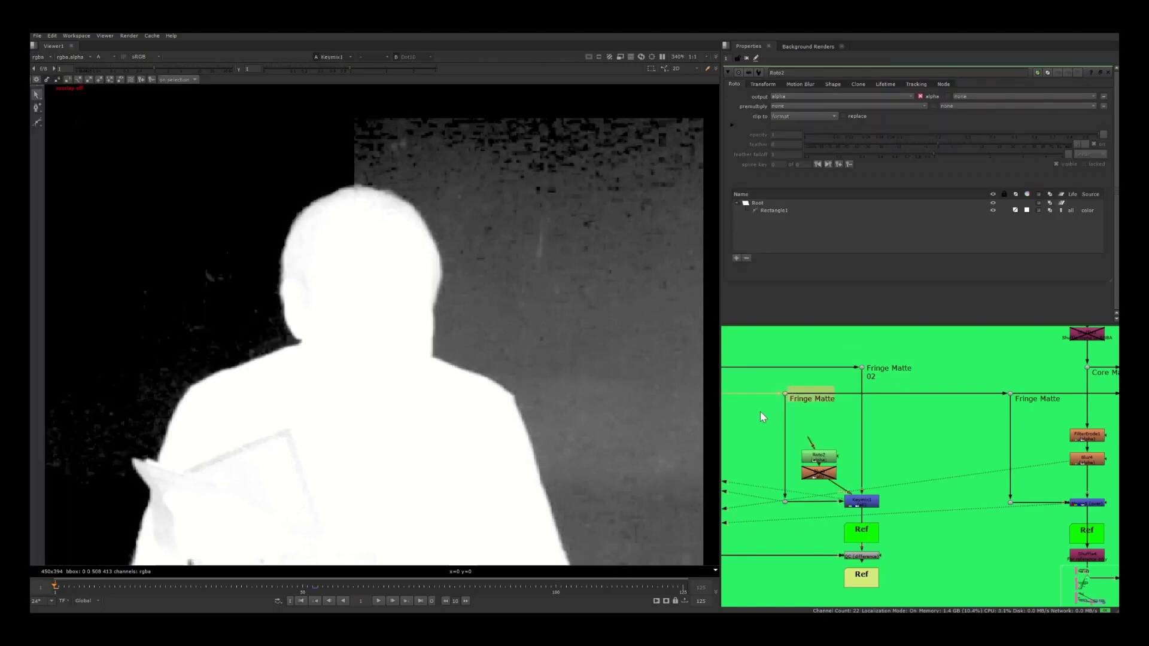
key(1)
click(862, 369)
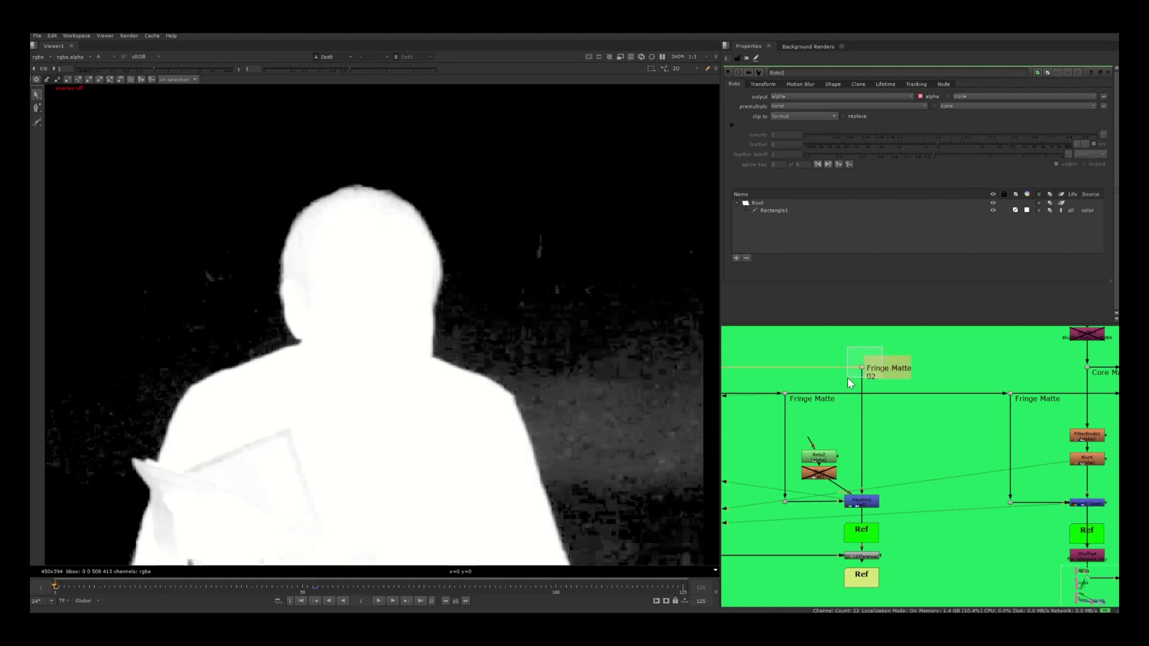
key(1)
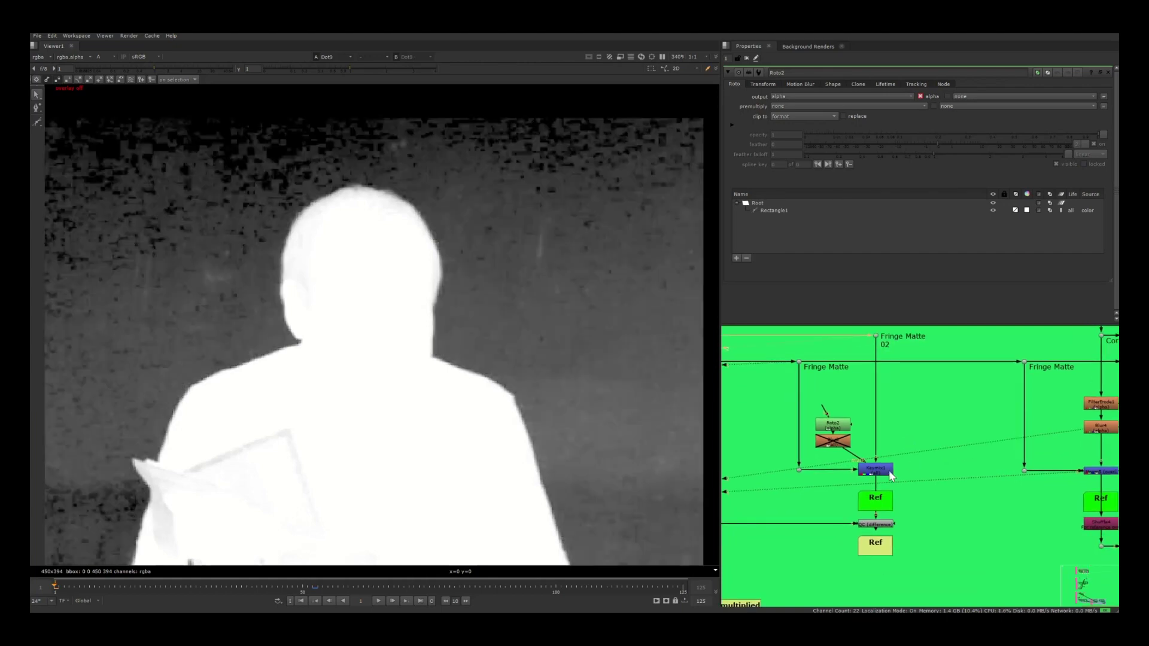
scroll(889, 470, up, 2)
click(889, 470)
key(1)
middle_drag(467, 278, 504, 300)
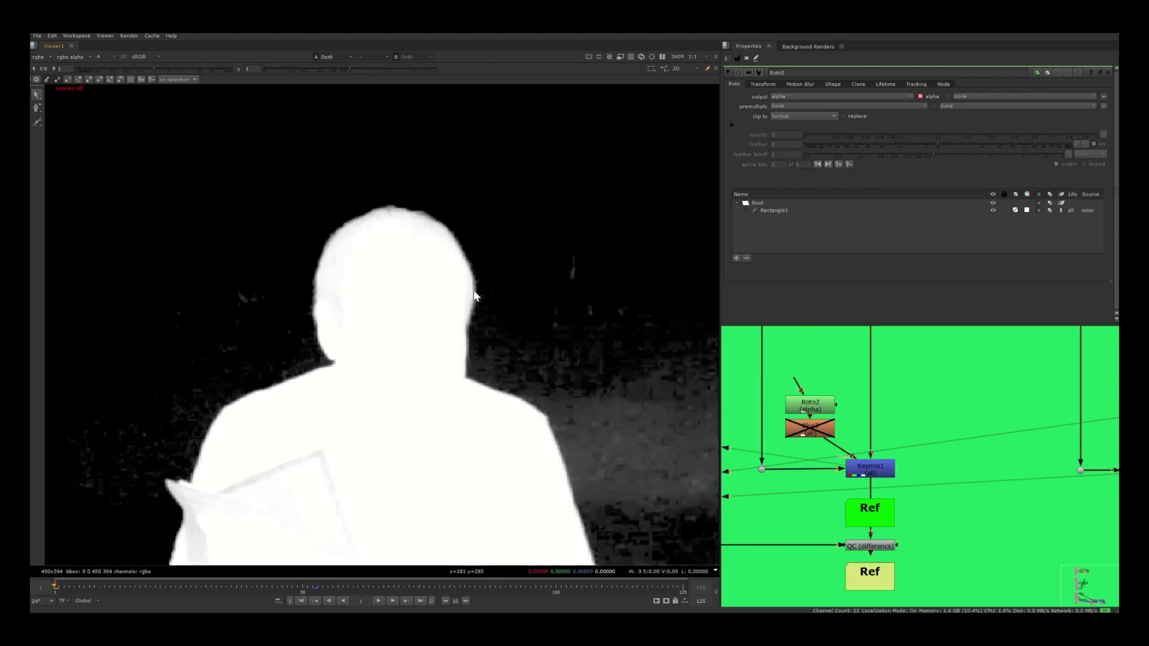
- Enable the Blur3 node on the Keymix1 roto mask and set its size to 20.8
click(819, 431)
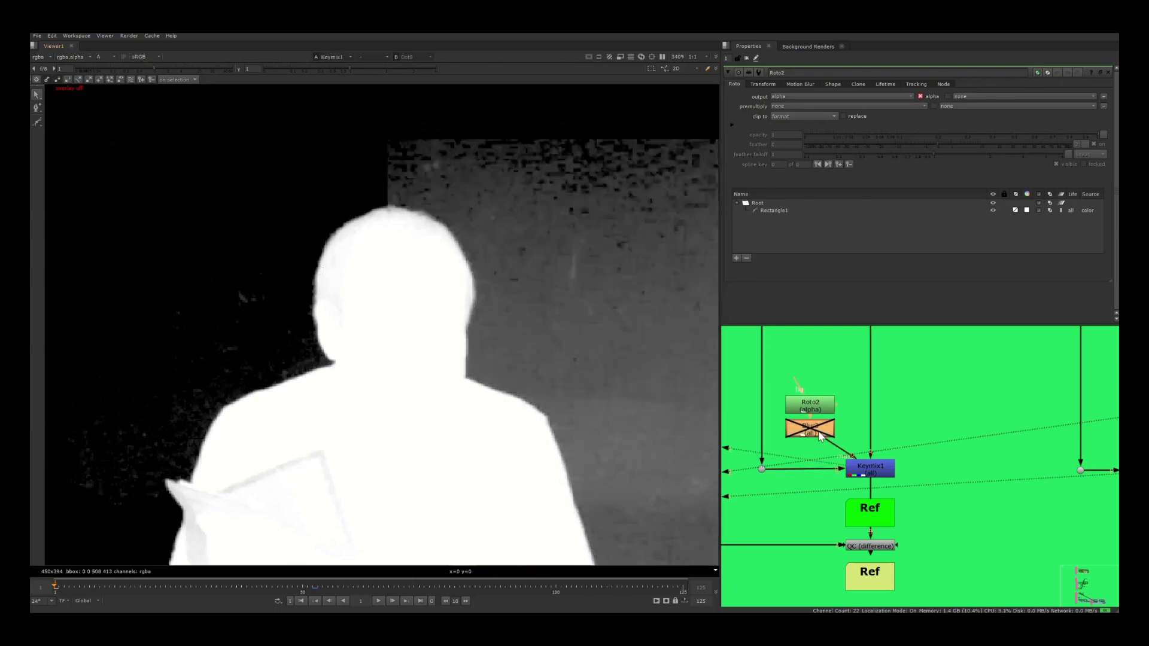
double_click(818, 431)
key(d)
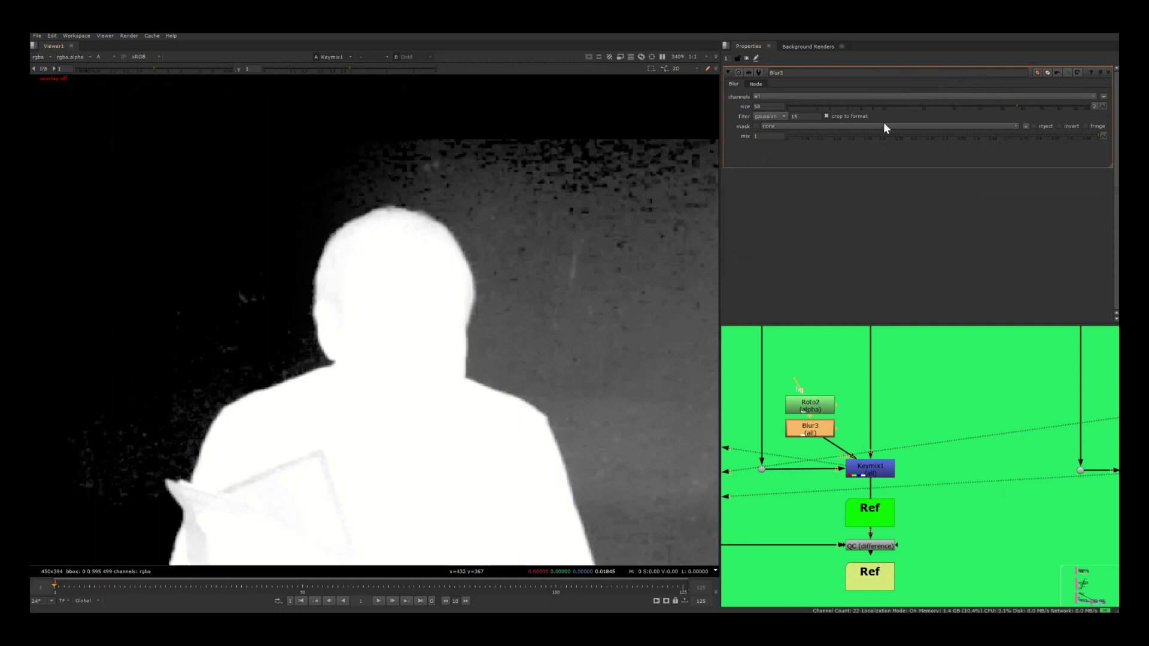
drag(988, 106, 926, 106)
- Compare the node layouts of the Merge Masked Input, Merging two premultiplied images and Keymix setups
scroll(901, 462, down, 5)
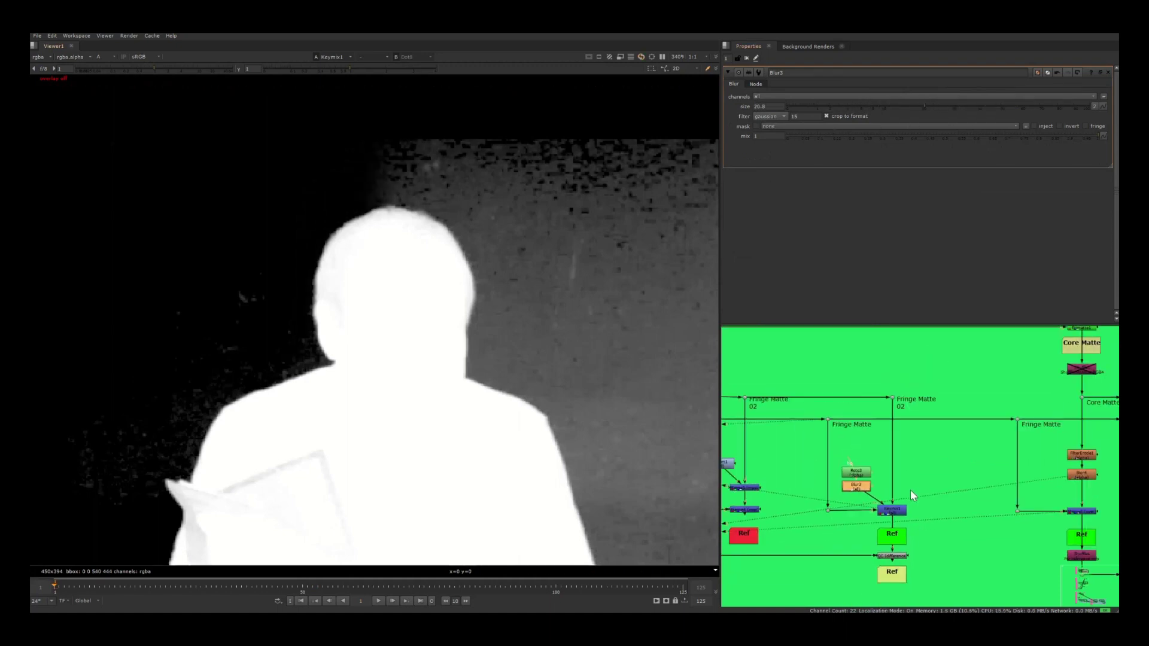
scroll(838, 443, down, 6)
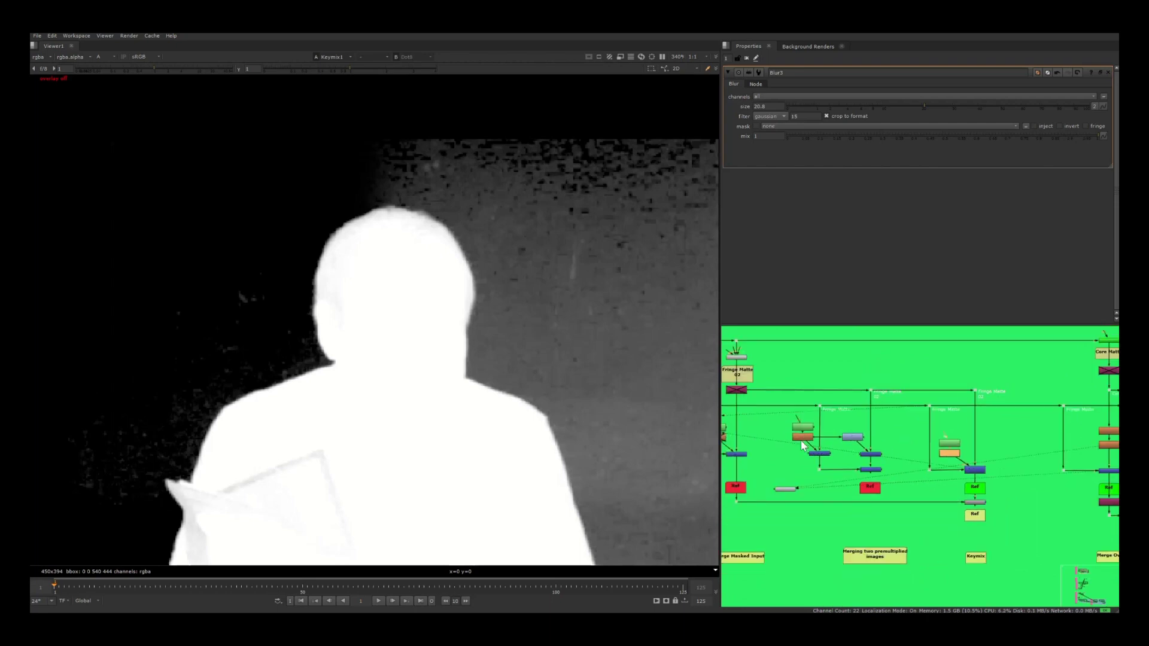
scroll(835, 432, up, 3)
scroll(811, 436, up, 6)
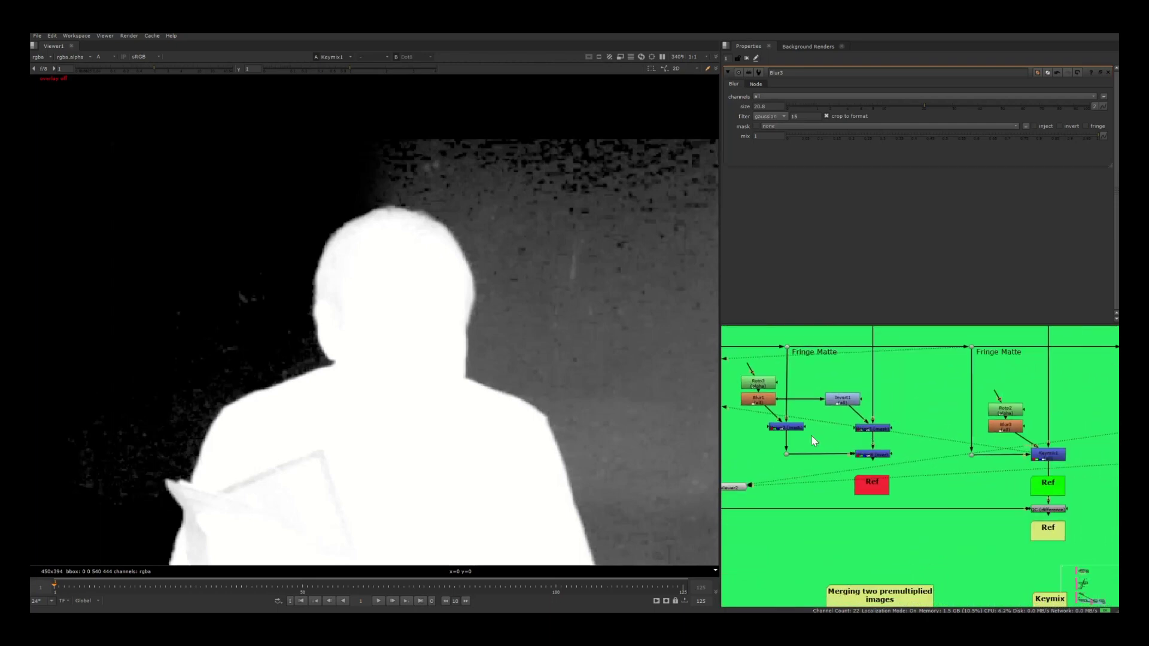
scroll(801, 389, down, 6)
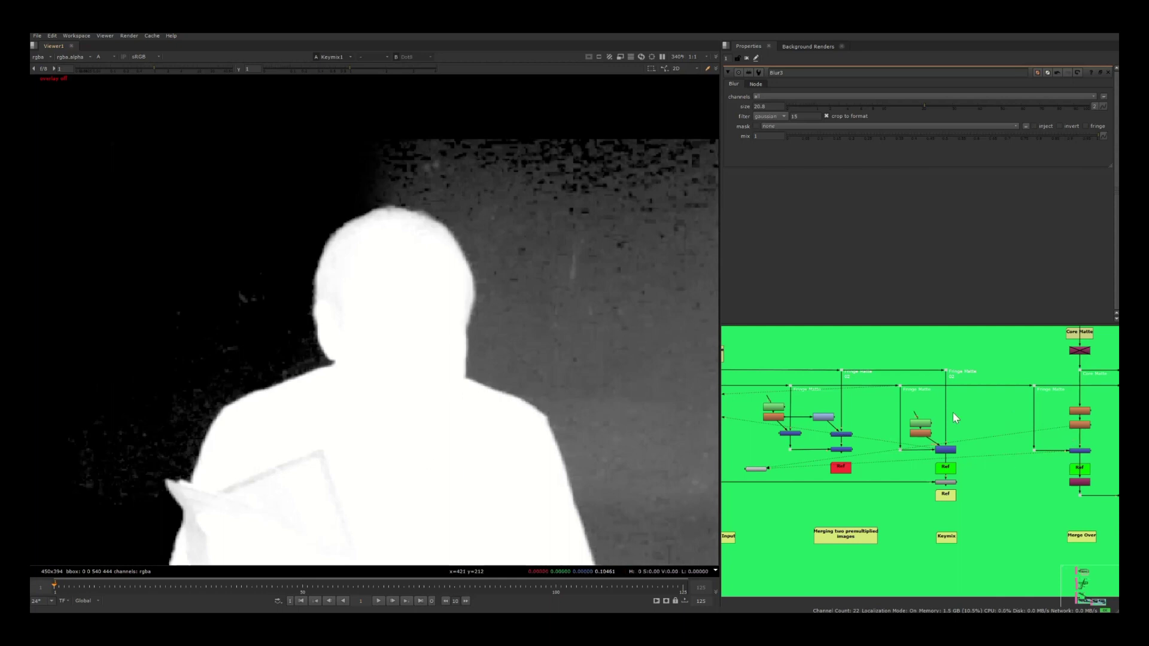
middle_drag(833, 408, 903, 393)
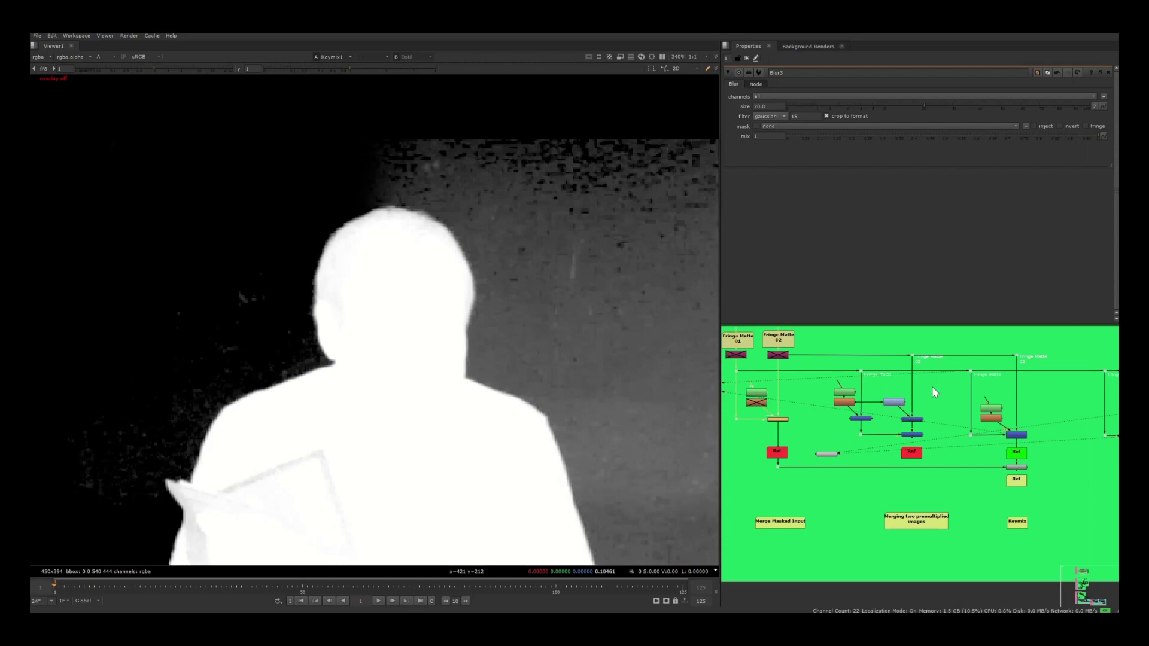
middle_drag(1019, 419, 851, 392)
- View the Core Matte and Fringe Matte dots that feed the Merge Over setup
scroll(866, 427, up, 2)
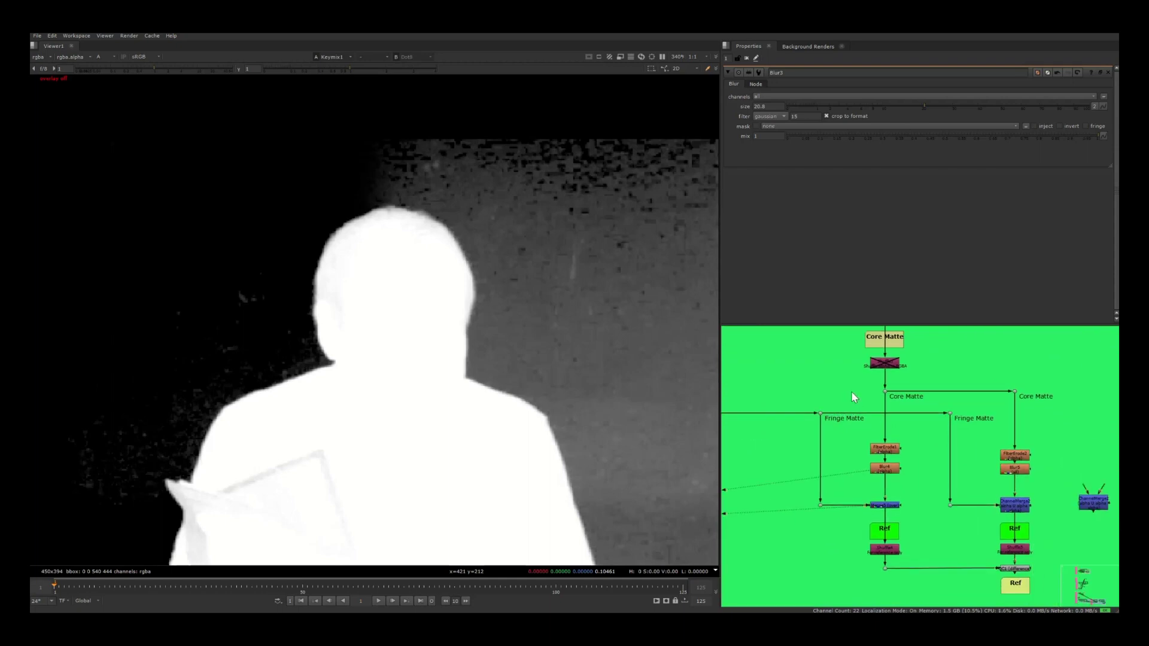
key(1)
drag(855, 406, 792, 430)
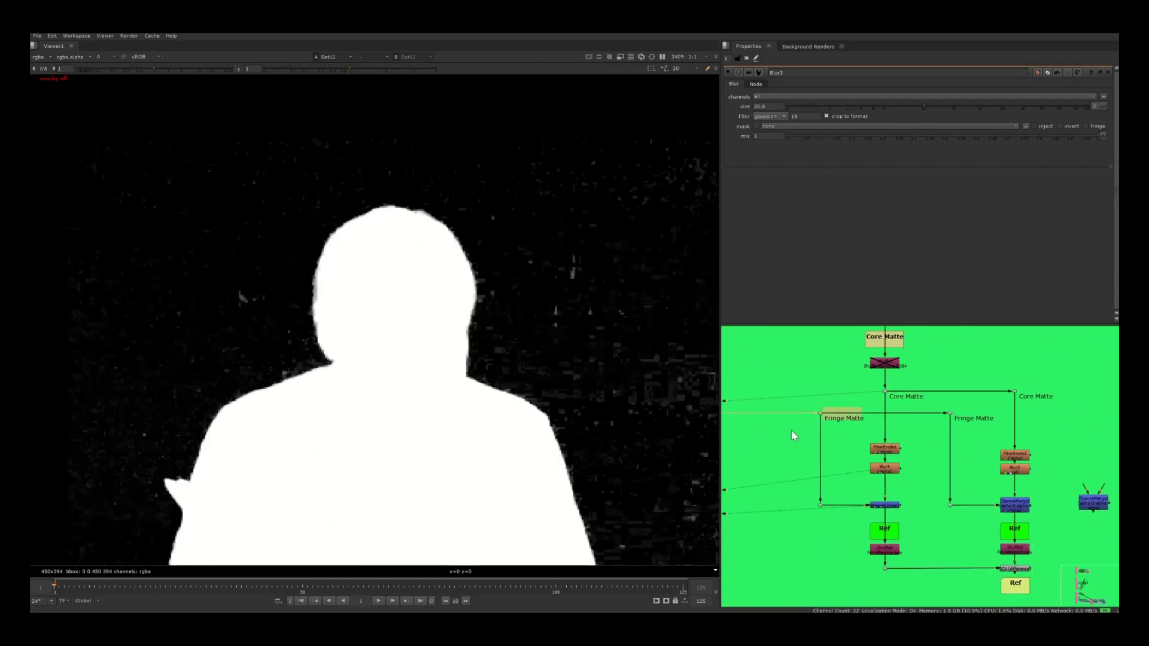
key(2)
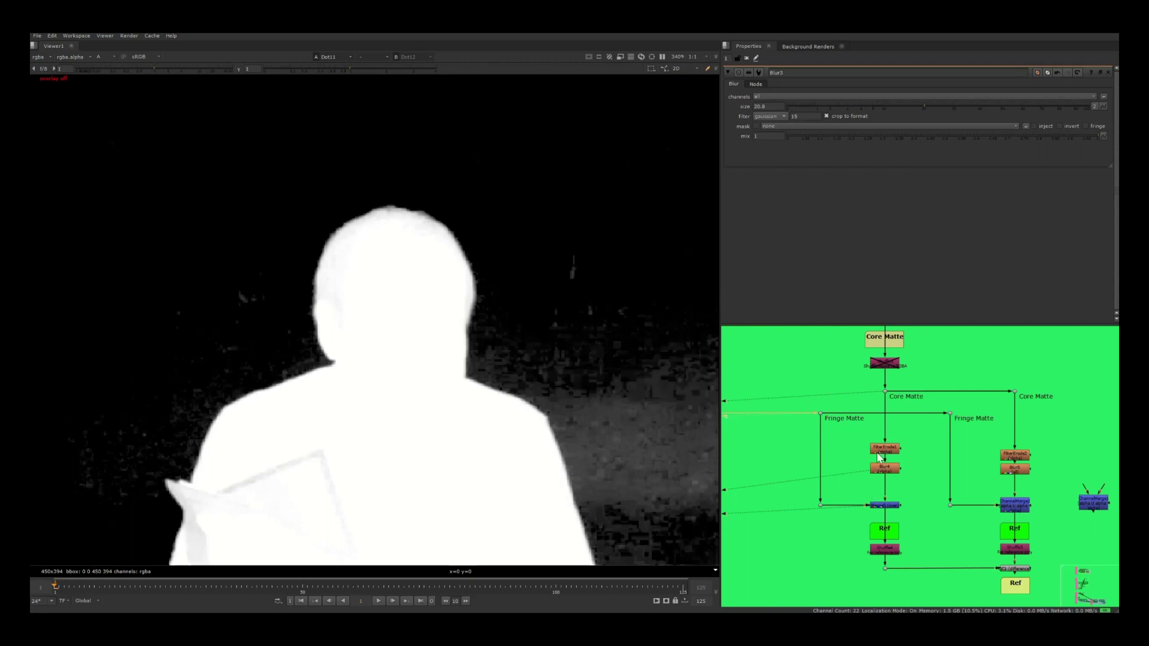
- Inspect the core matte through FilterErode1 and Blur4 in the Merge Over setup
middle_drag(902, 501, 883, 476)
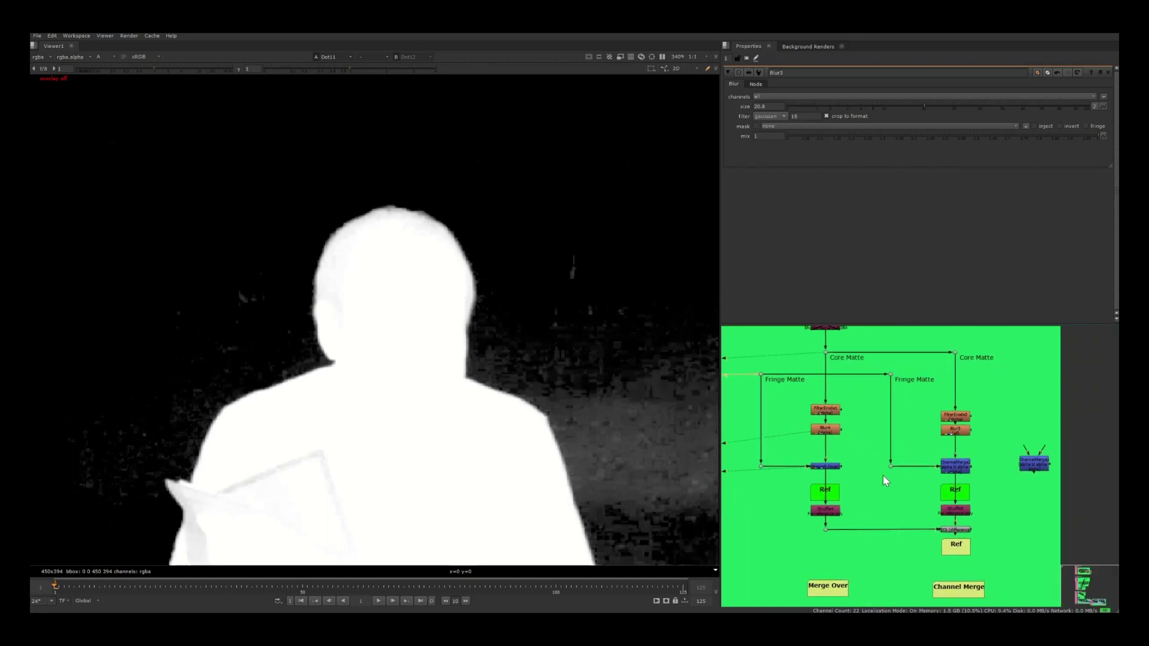
click(827, 467)
middle_drag(837, 434, 849, 458)
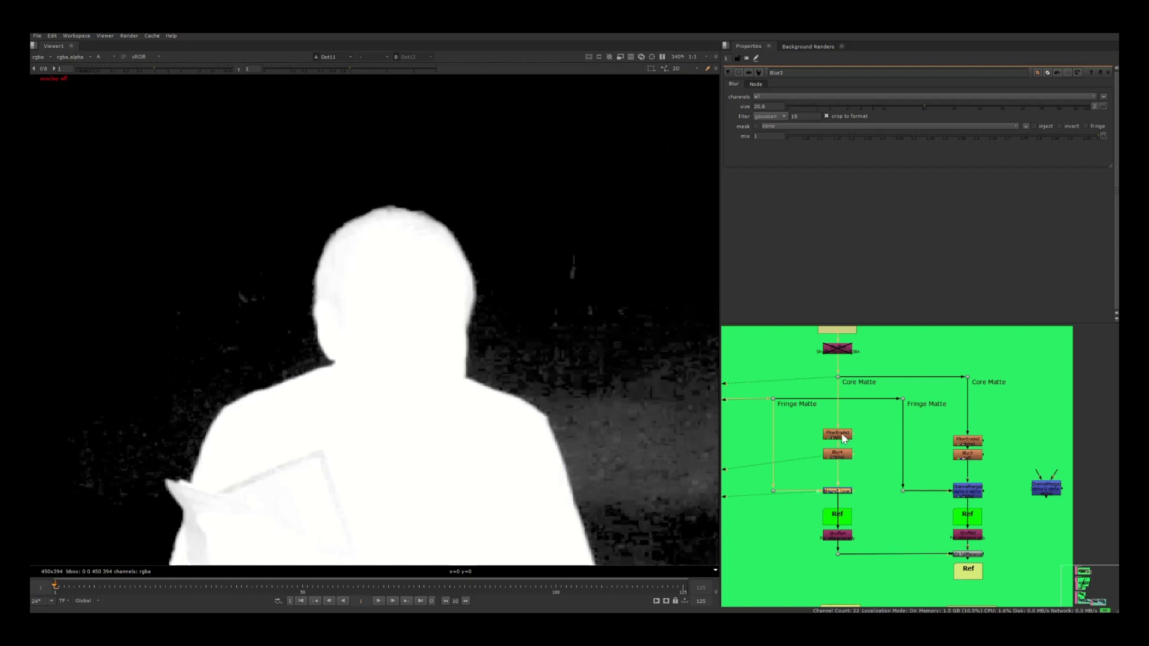
ctrl+shift+click(841, 434)
ctrl+shift+click(844, 453)
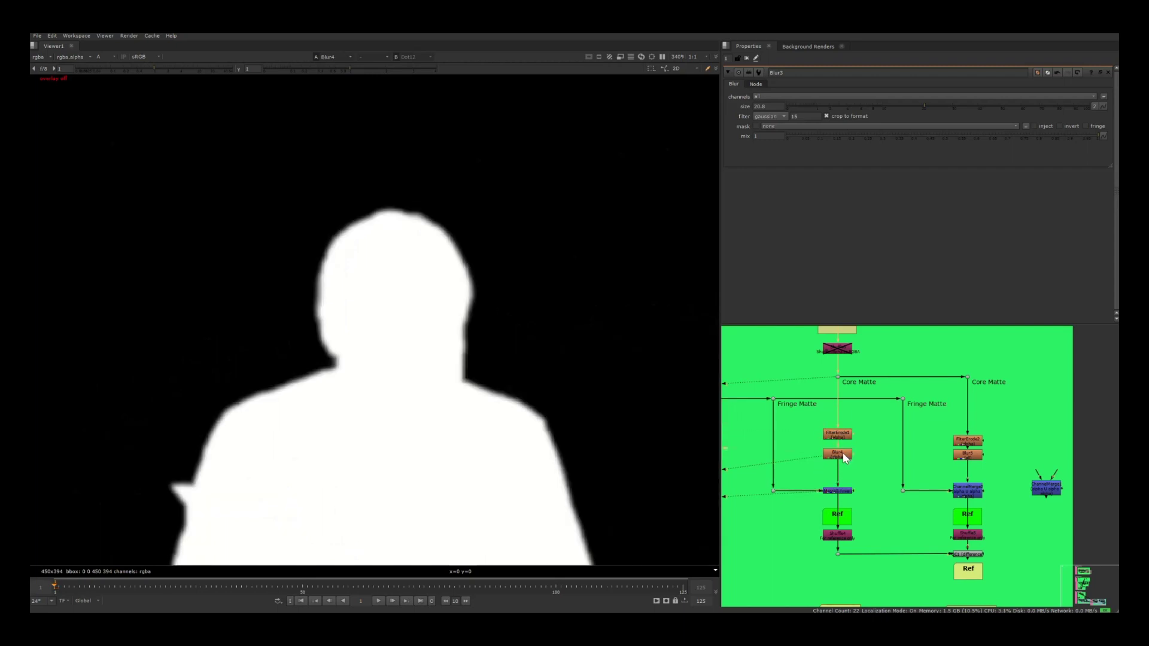
key(1)
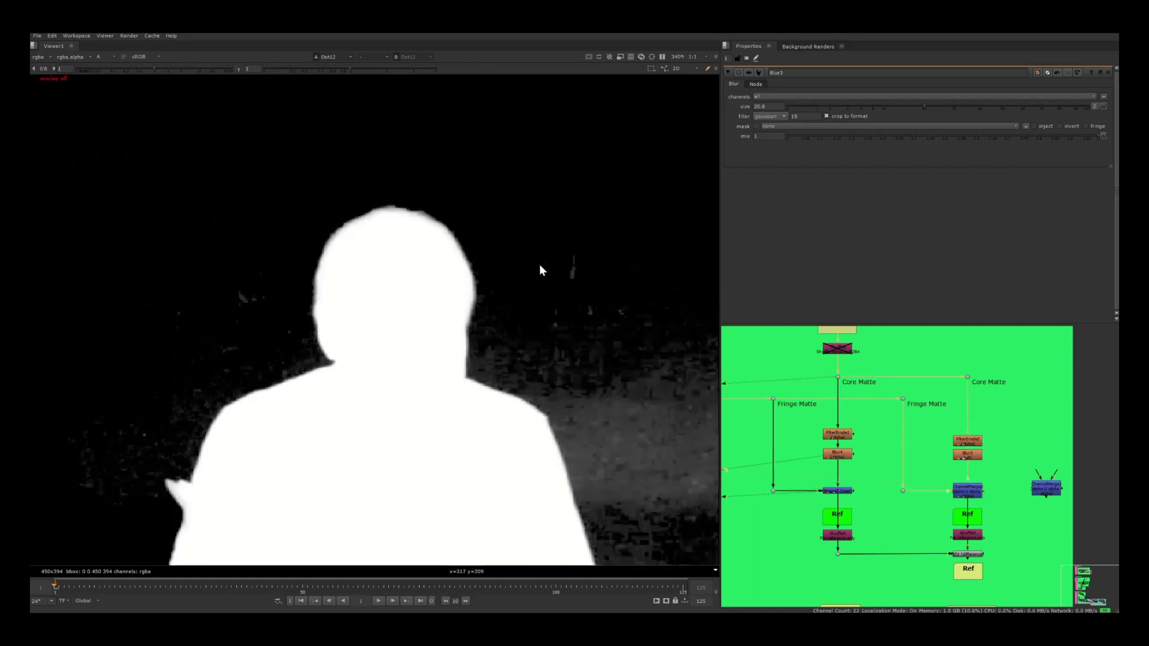
- Compare the Merge5 matte with the ChannelMerge2 matte and look closely at both node branches
click(839, 492)
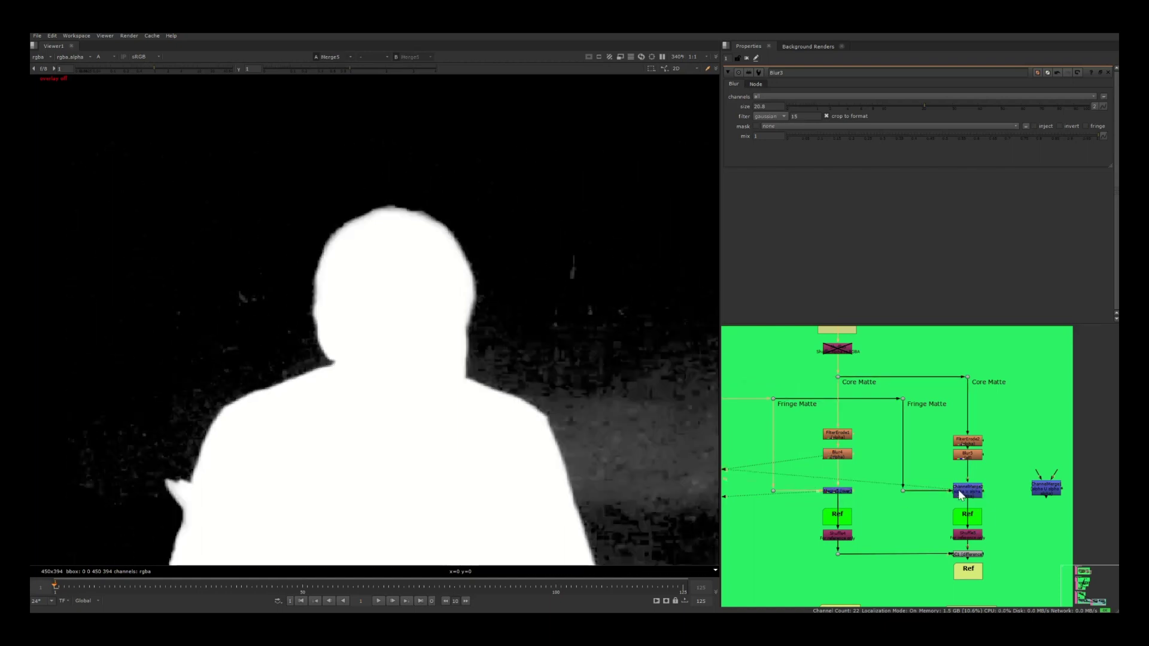
key(1)
key(2)
key(1)
key(2)
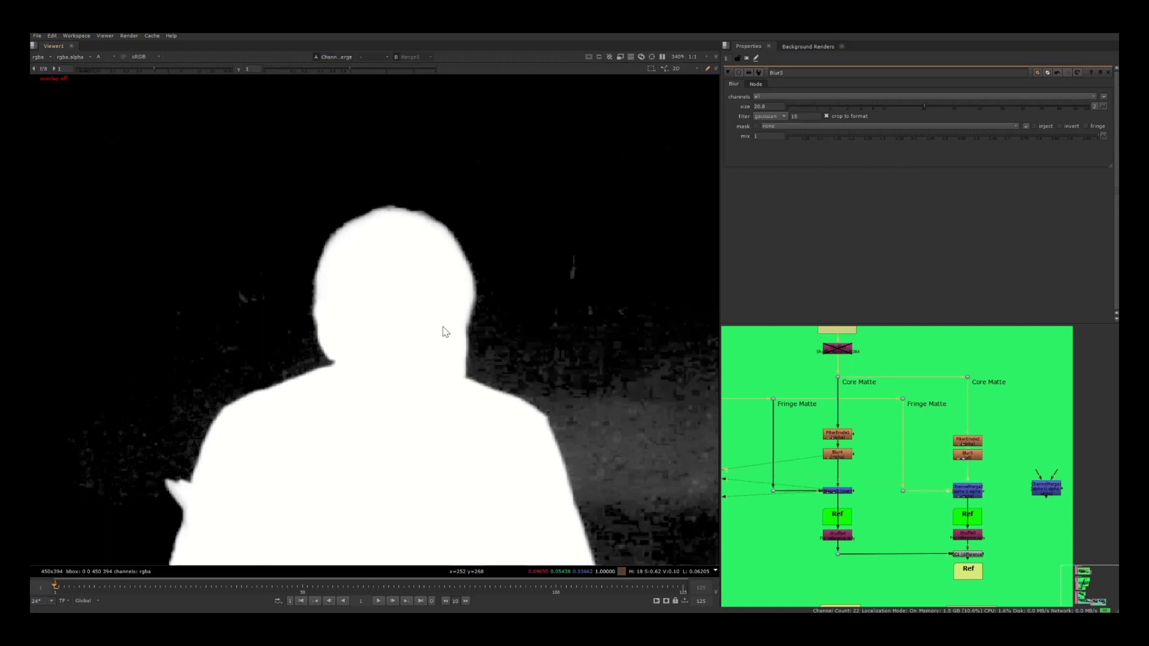
scroll(855, 499, up, 3)
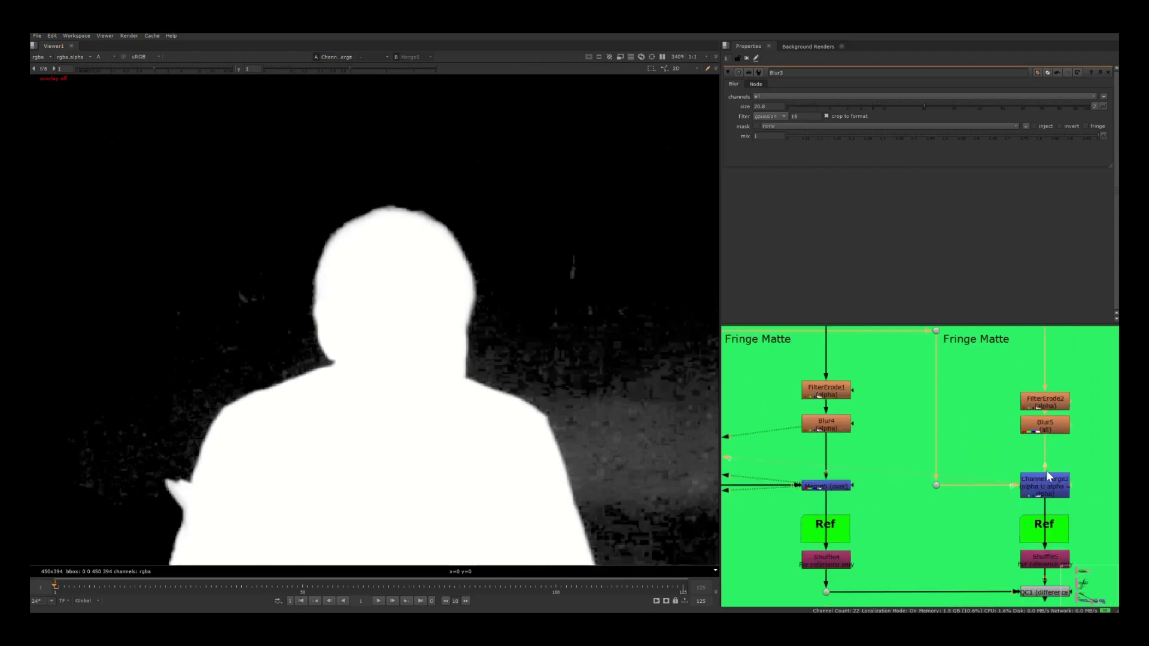
scroll(918, 505, down, 2)
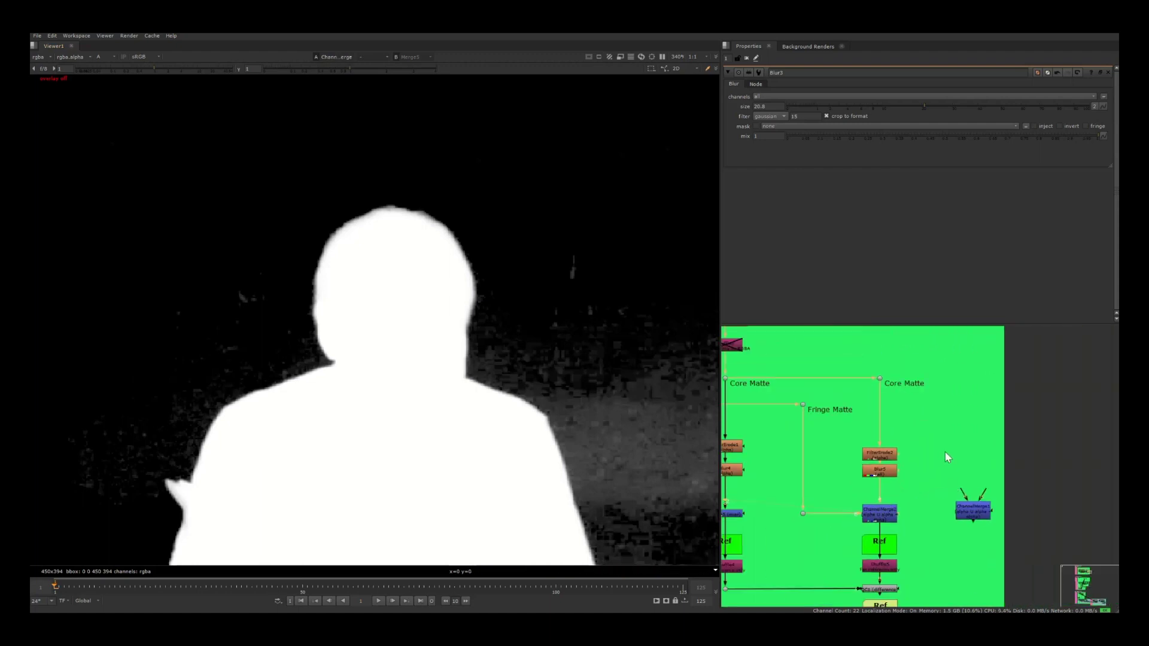
- Search the available nodes for "mer" to find Merge and ChannelMerge, and close the search without adding a node
key(Tab)
text(mer)
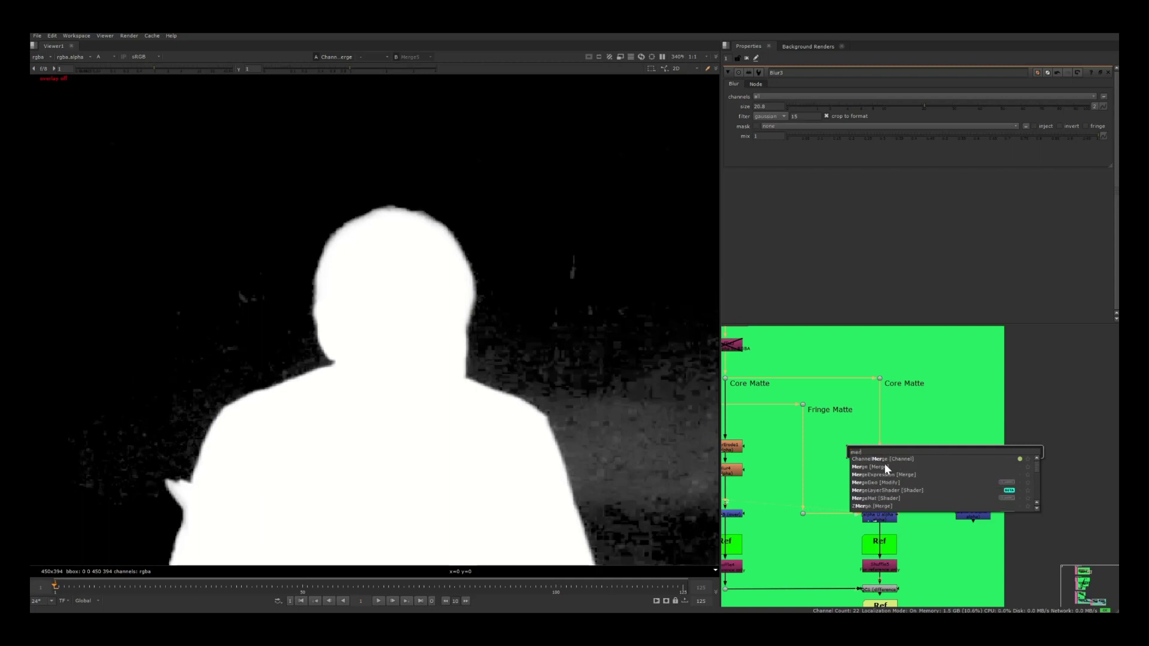
click(953, 412)
click(938, 411)
- View the Merge5 and ChannelMerge2 mattes again, and show the ChannelMerge2 result in RGB instead of alpha
middle_drag(922, 432, 991, 406)
click(808, 489)
key(1)
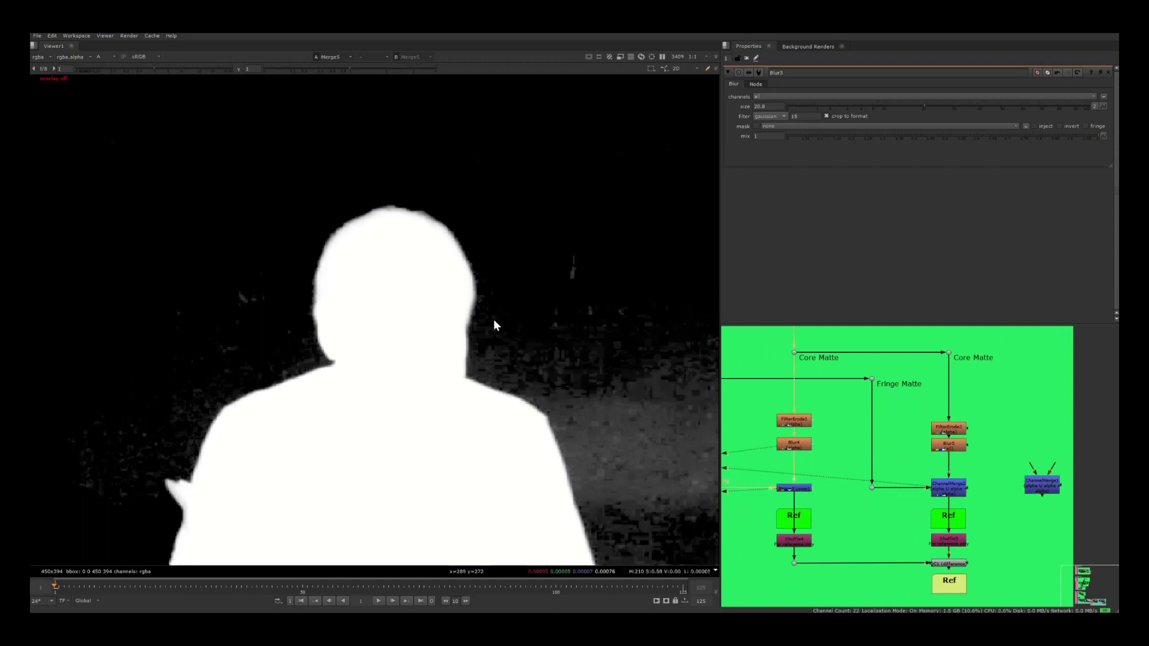
click(963, 497)
key(1)
middle_drag(821, 447, 905, 447)
key(a)
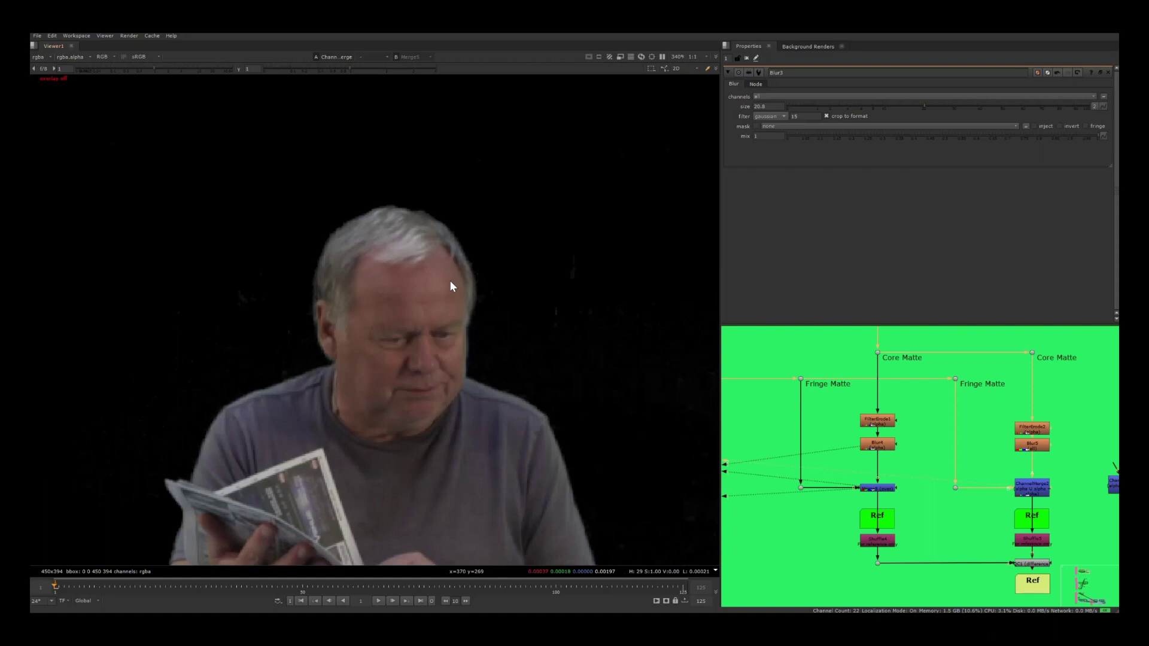
- Compare the RGB results of Merge5 and ChannelMerge2 by switching the viewer back and forth between them
click(885, 494)
key(1)
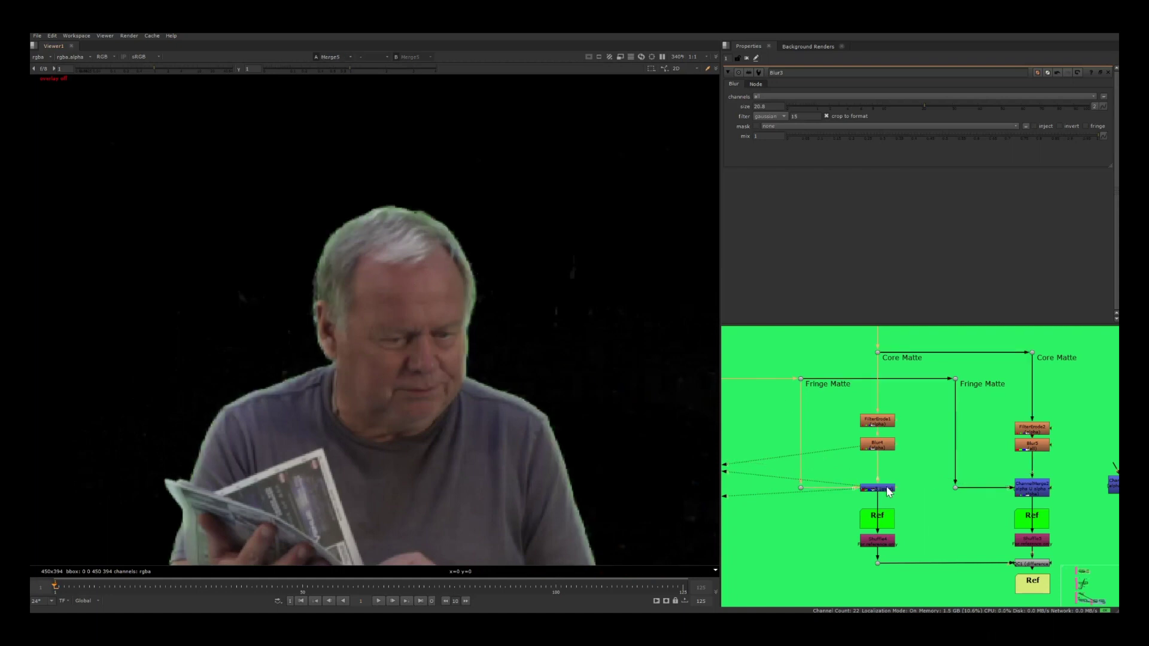
click(888, 488)
key(1)
click(1029, 489)
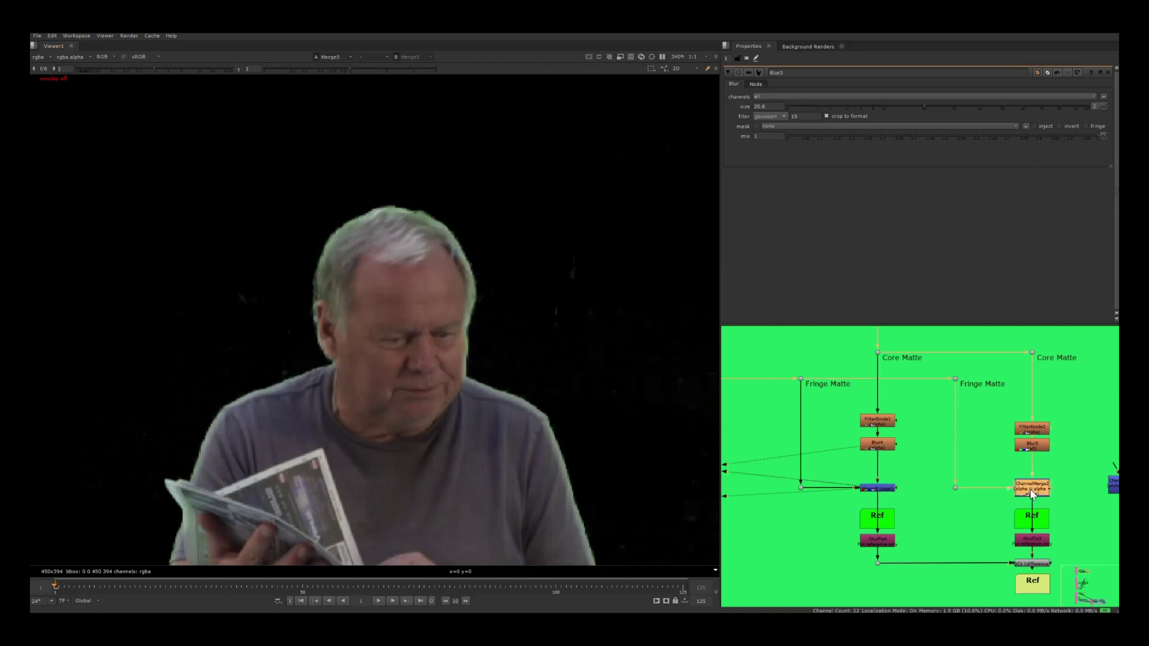
key(1)
click(886, 489)
key(1)
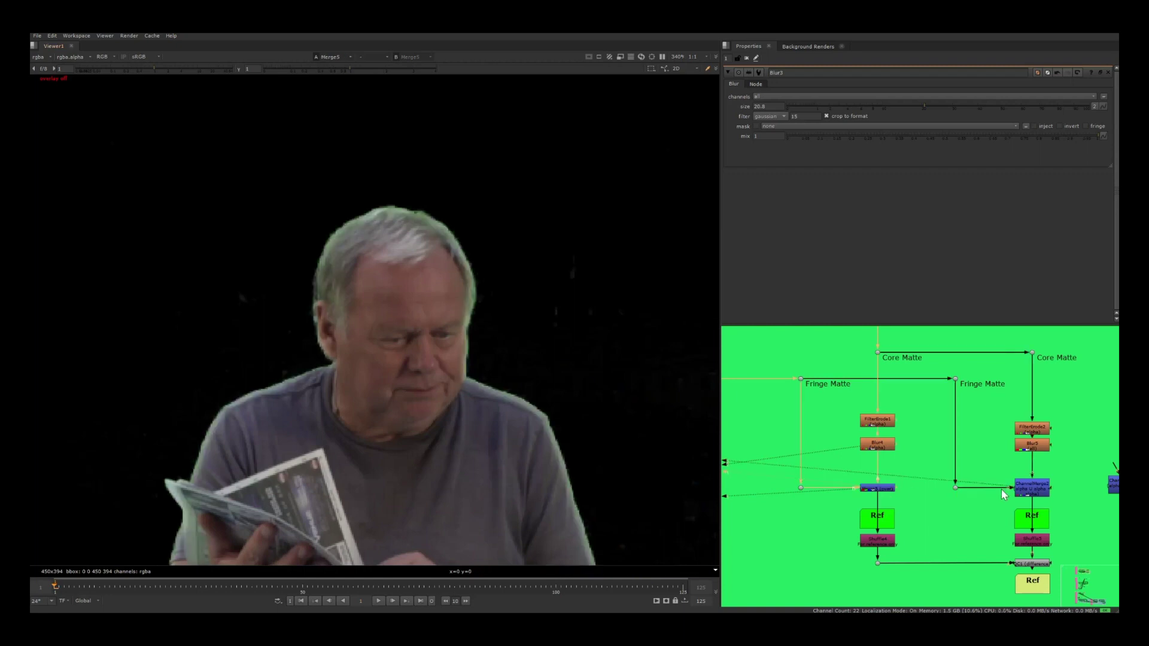
click(1028, 489)
key(1)
click(888, 488)
key(1)
click(1031, 488)
key(1)
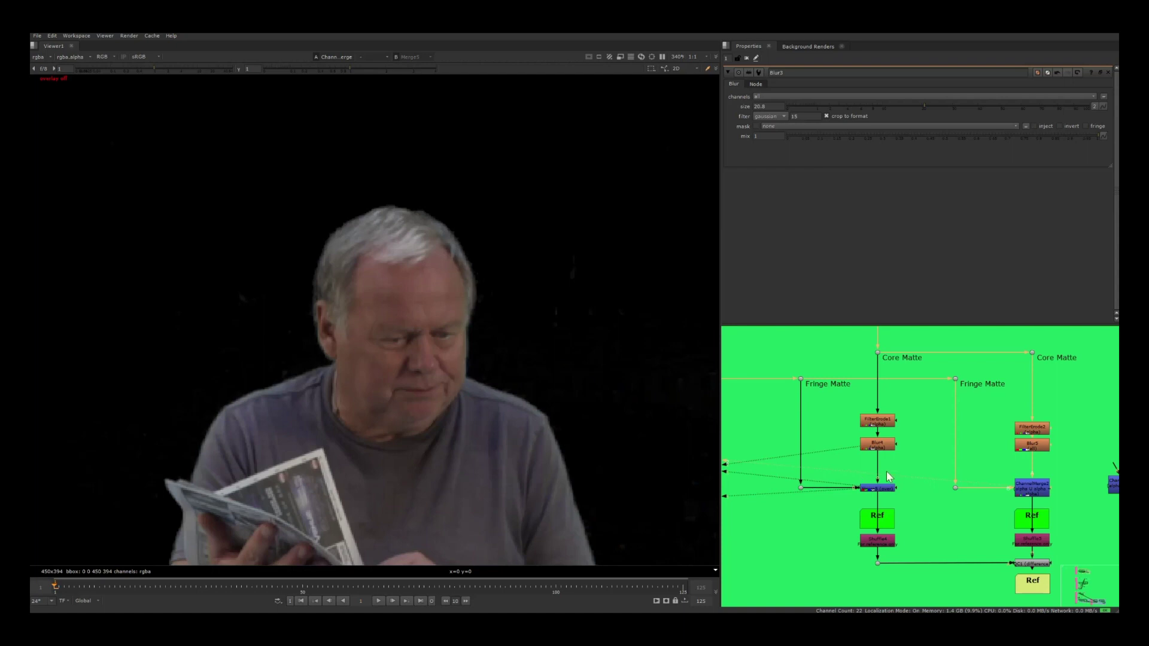
- Open the settings of Merge5 and ChannelMerge2 to compare which channels each node merges
double_click(883, 489)
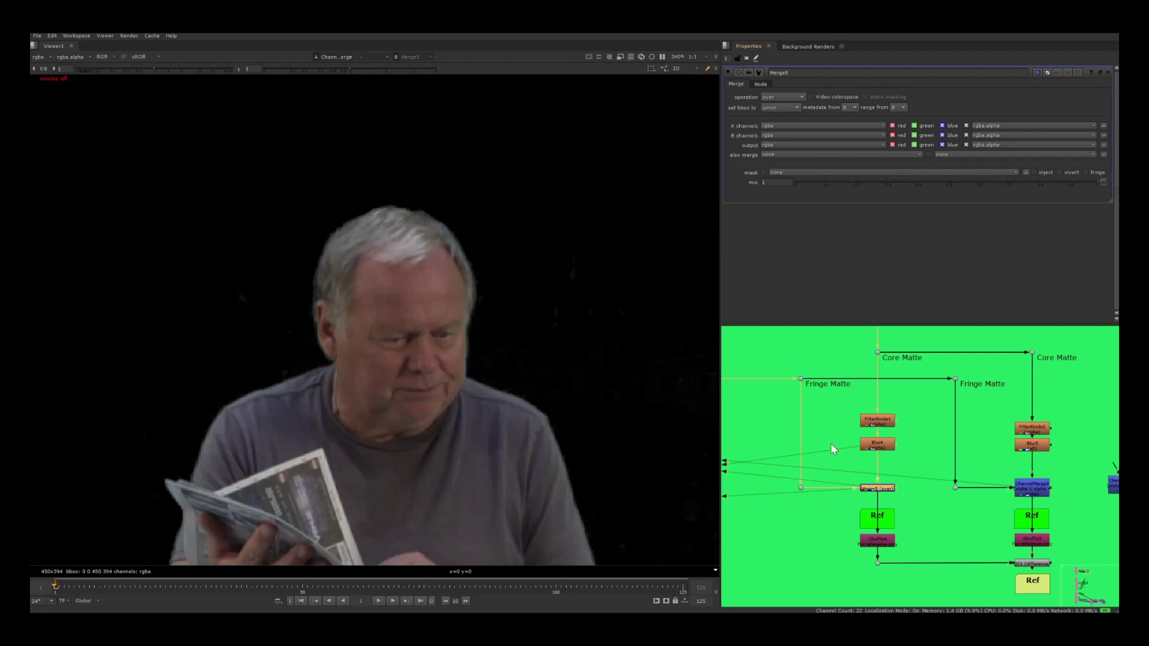
double_click(1041, 489)
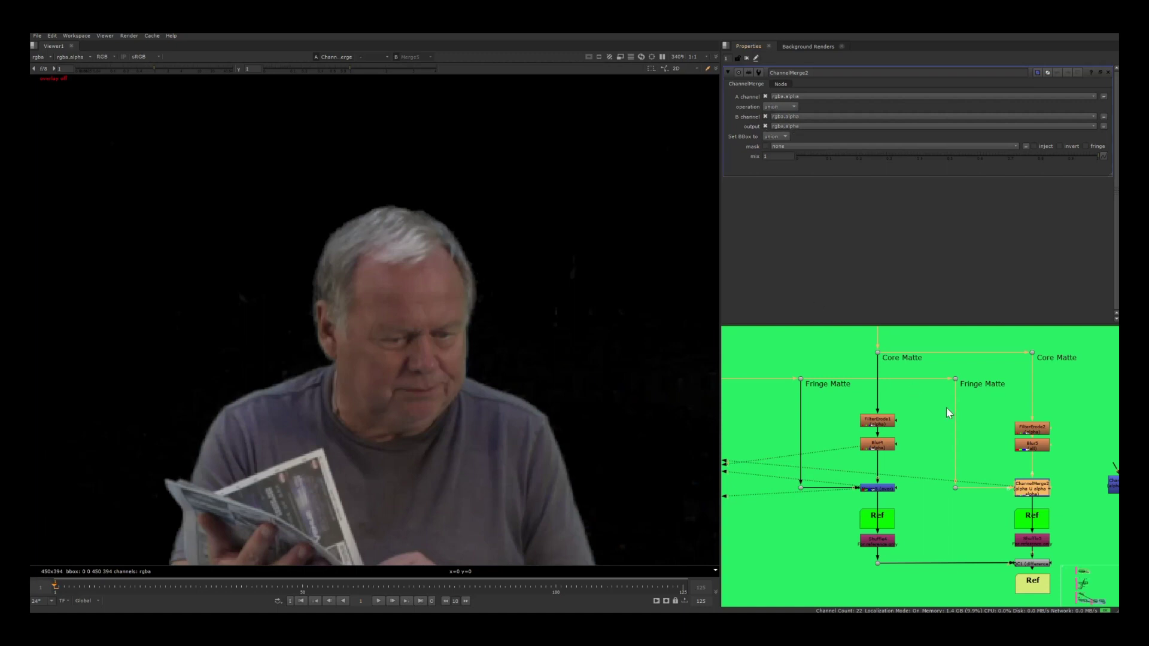
middle_drag(951, 431, 928, 426)
middle_drag(1015, 420, 943, 452)
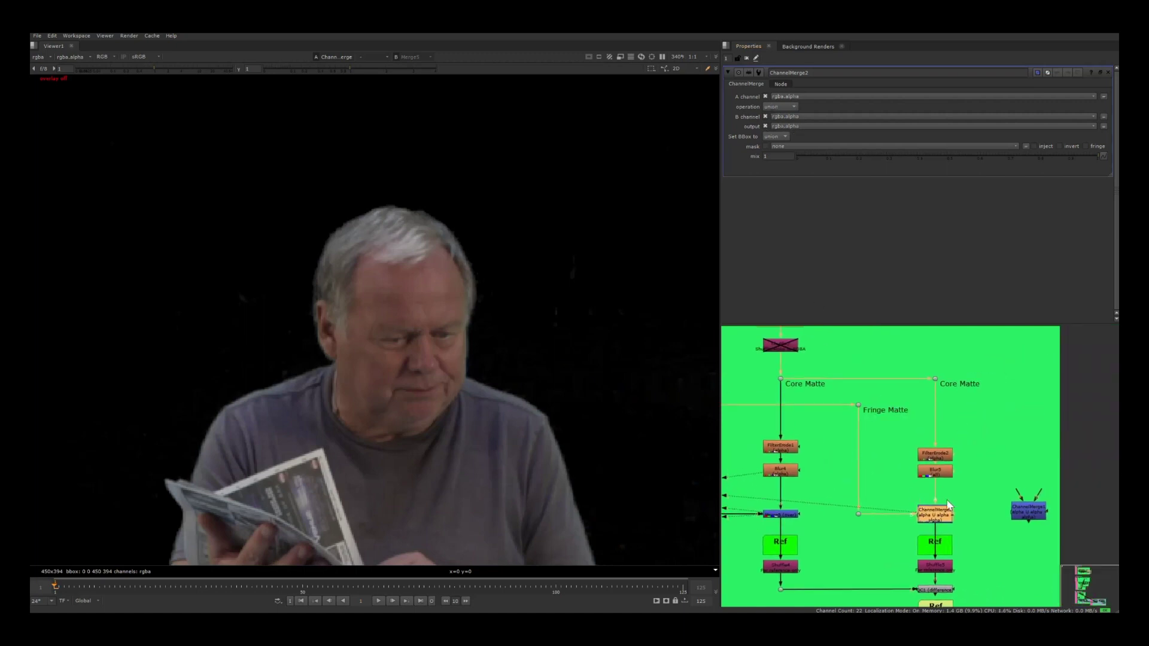
middle_drag(948, 505, 838, 401)
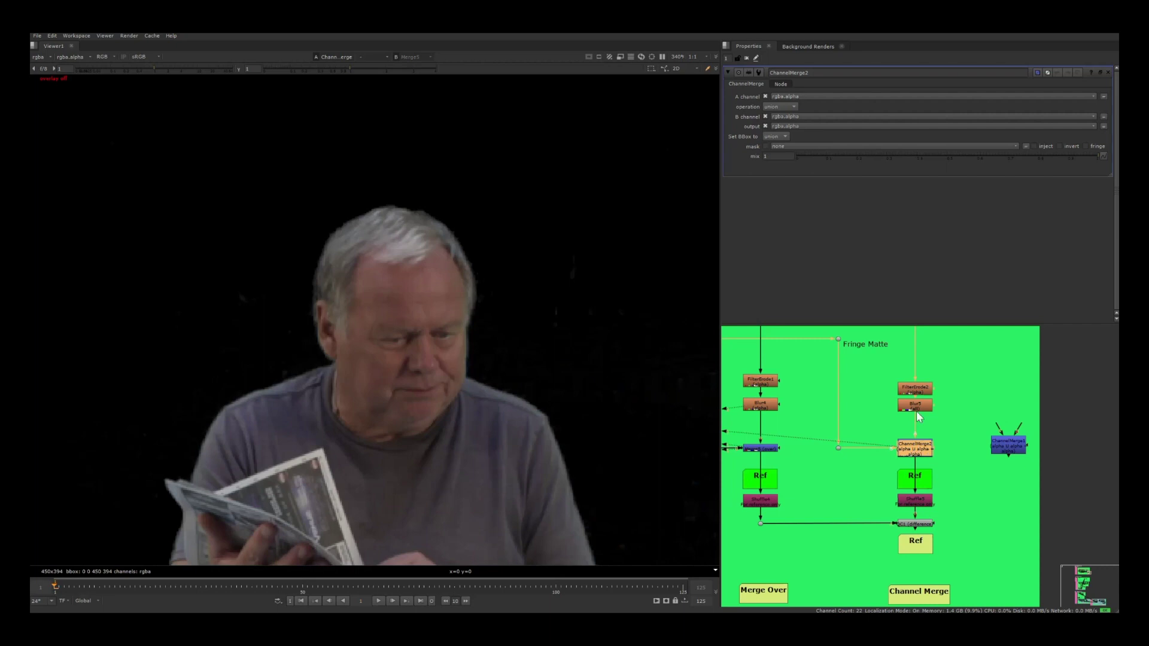
middle_drag(963, 331, 966, 376)
middle_drag(849, 481, 903, 466)
- View the Merge5 result in RGB and check its alpha channel around the man's edges
click(825, 480)
key(1)
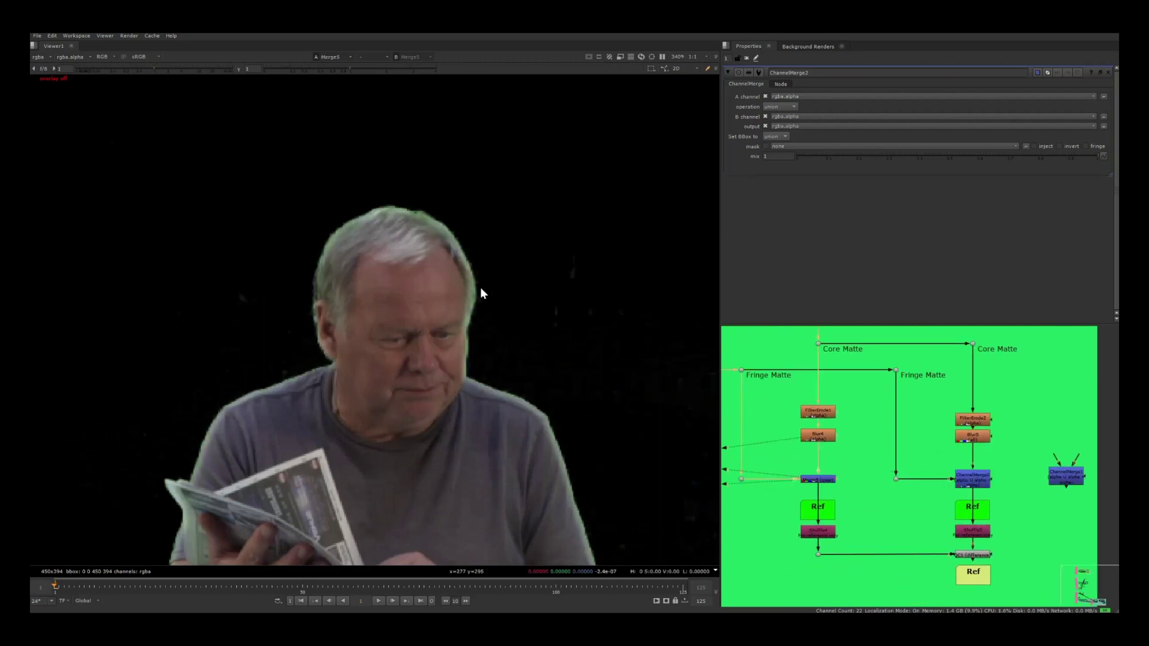
key(a)
key(a)
- Load the core matte and fringe matte inputs into separate viewer buffers and compare their RGB images
middle_drag(812, 353, 880, 352)
click(886, 343)
key(1)
click(810, 369)
key(2)
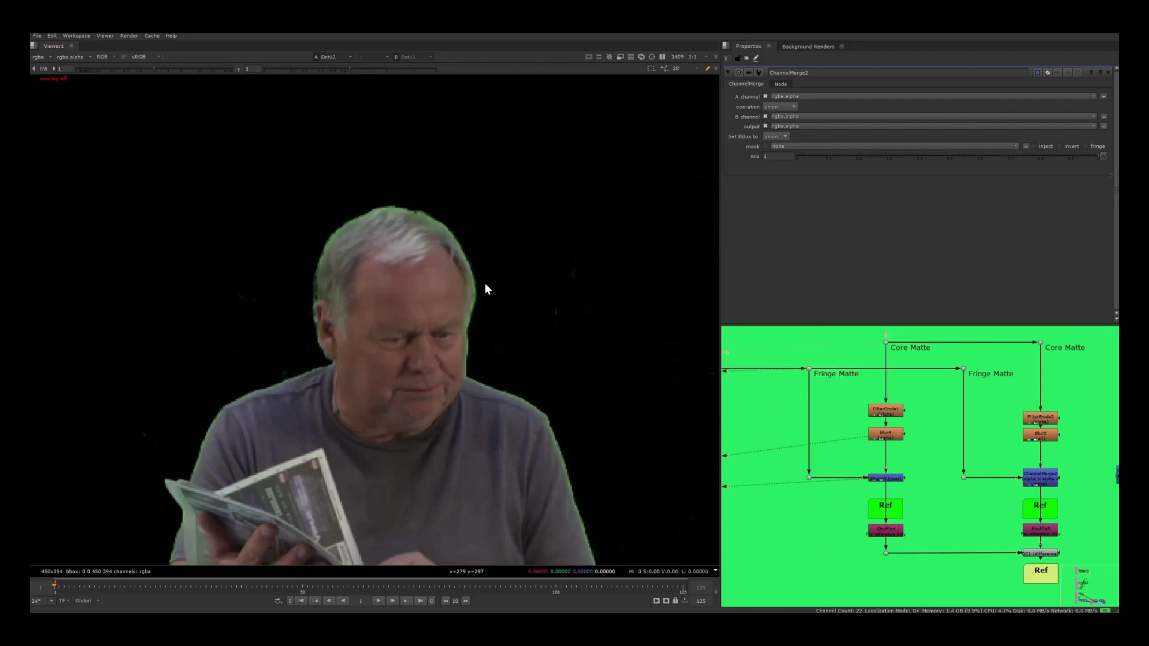
key(1)
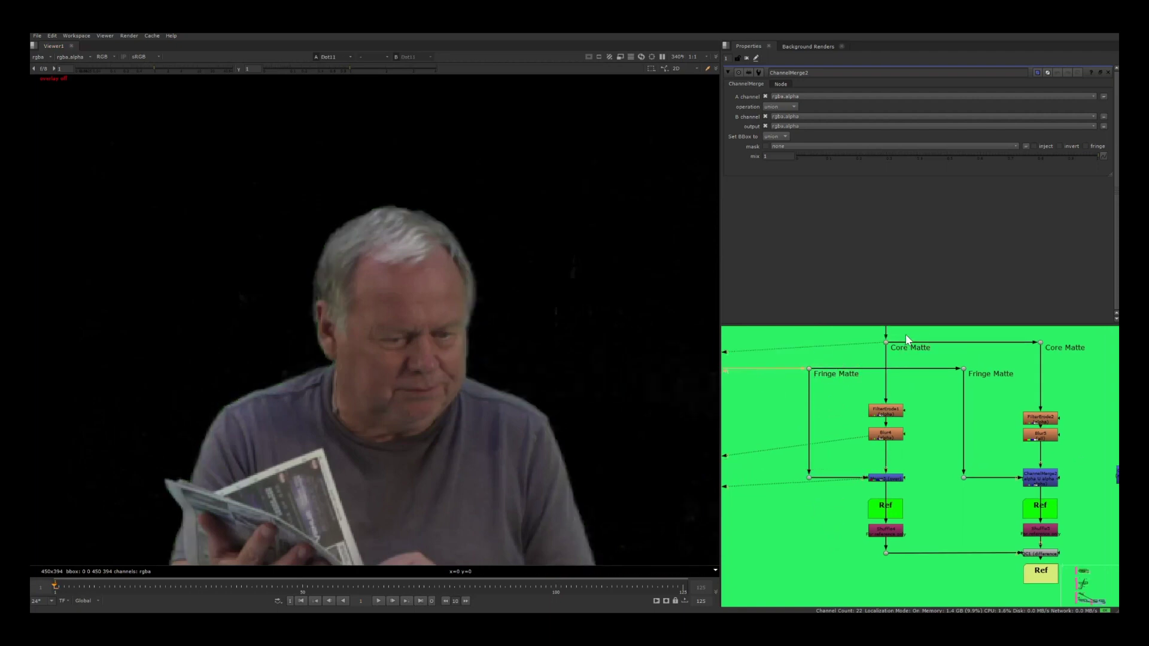
- View the Merge5 result, the core matte feeding the Channel Merge branch, and the ChannelMerge2 output in RGB
click(886, 478)
key(1)
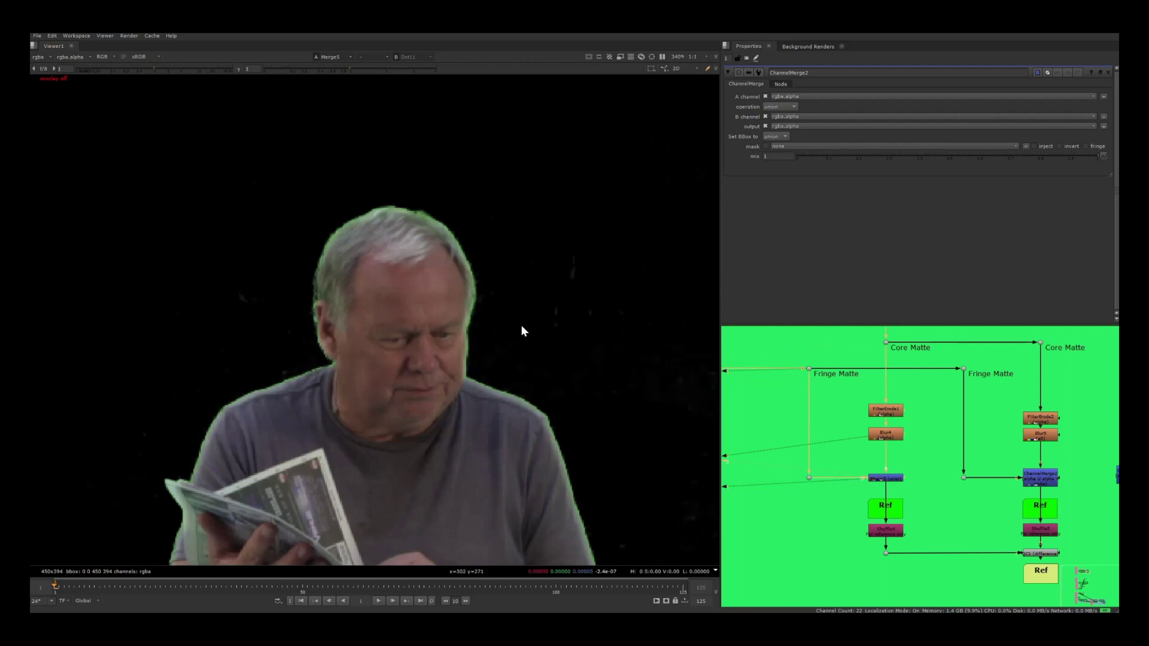
middle_drag(958, 477, 898, 502)
click(922, 397)
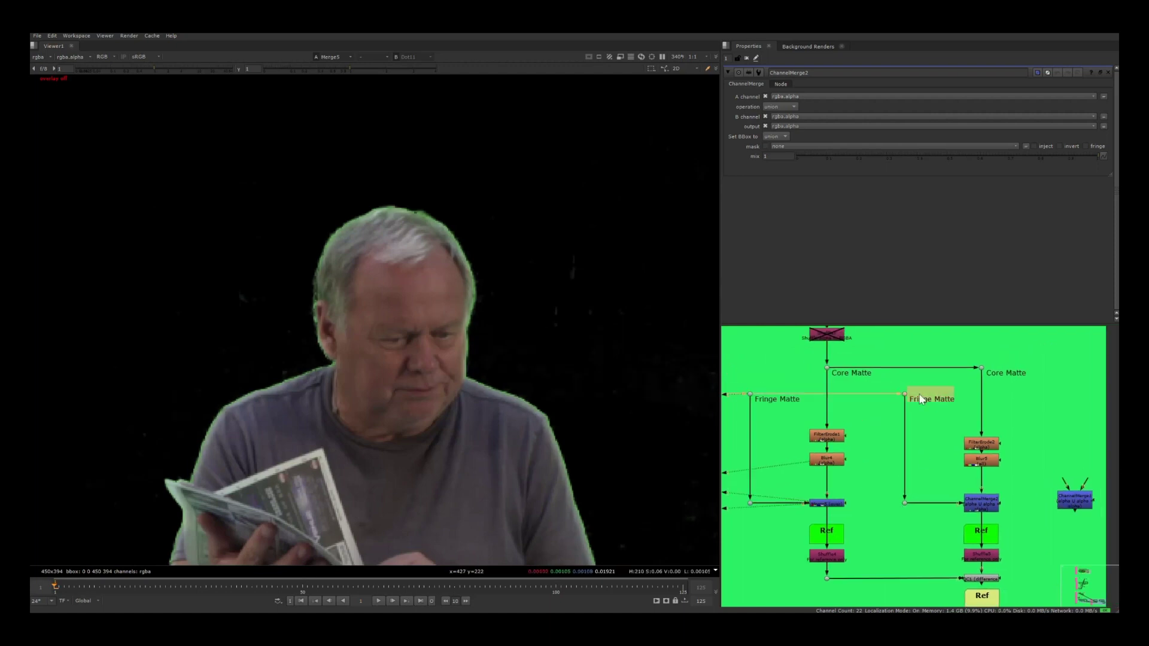
click(981, 369)
key(1)
middle_drag(999, 406, 947, 389)
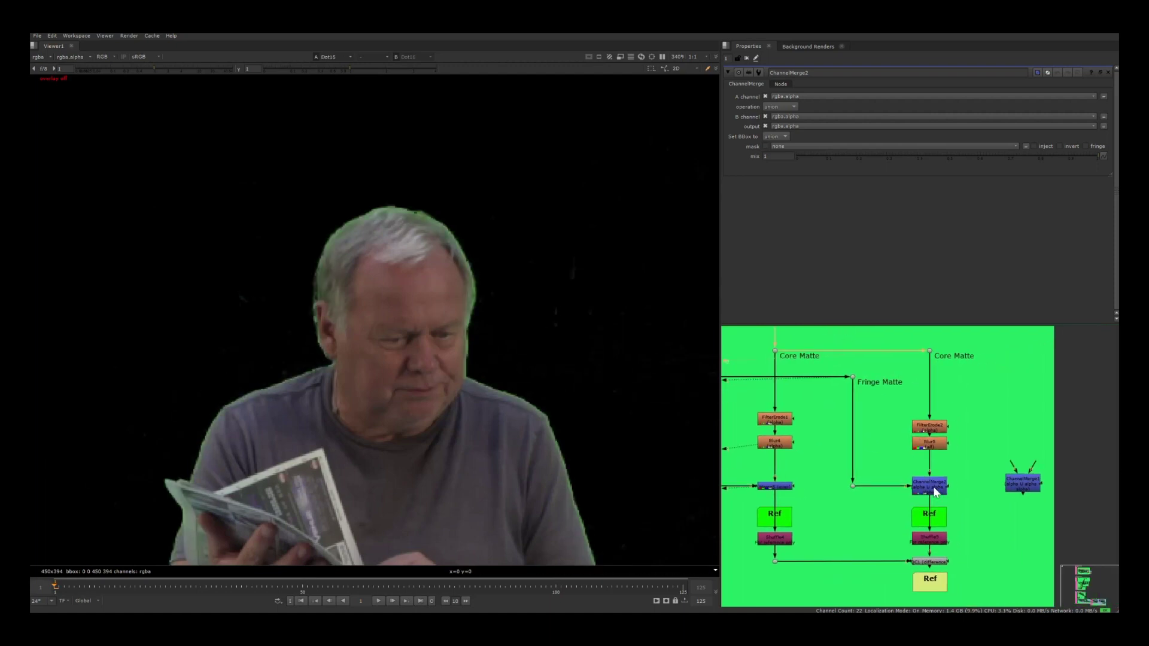
click(935, 488)
key(1)
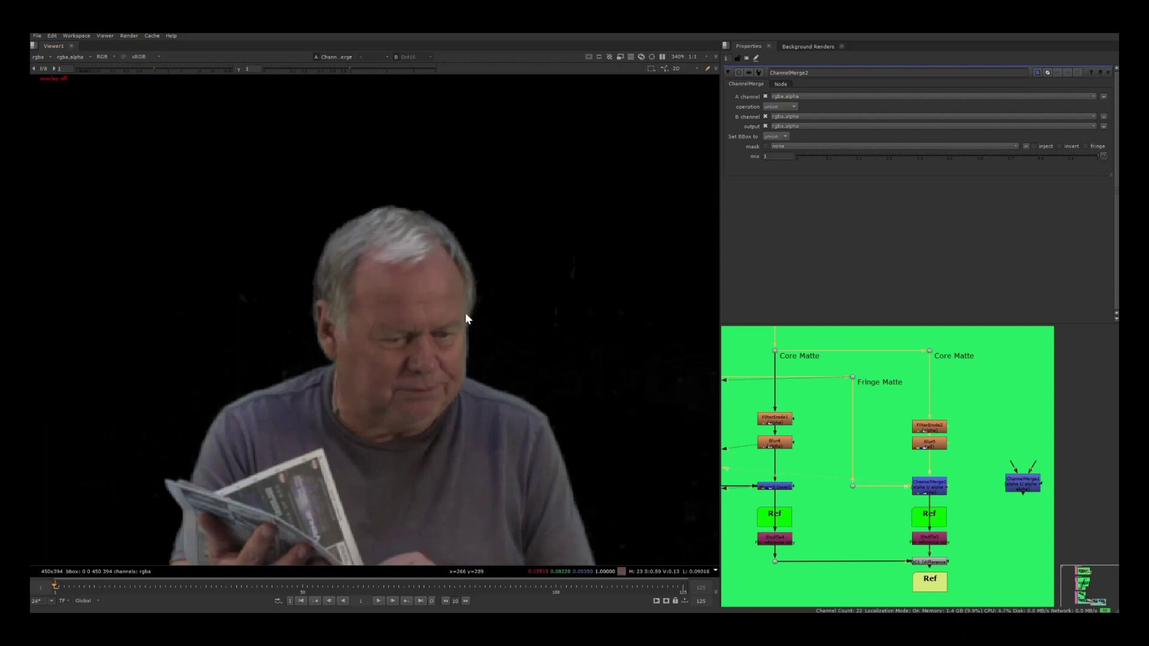
- View the Read1 fishing green screen in the section on alpha values between 0.0 and 1.0, and check its alpha channel
middle_drag(967, 430, 976, 399)
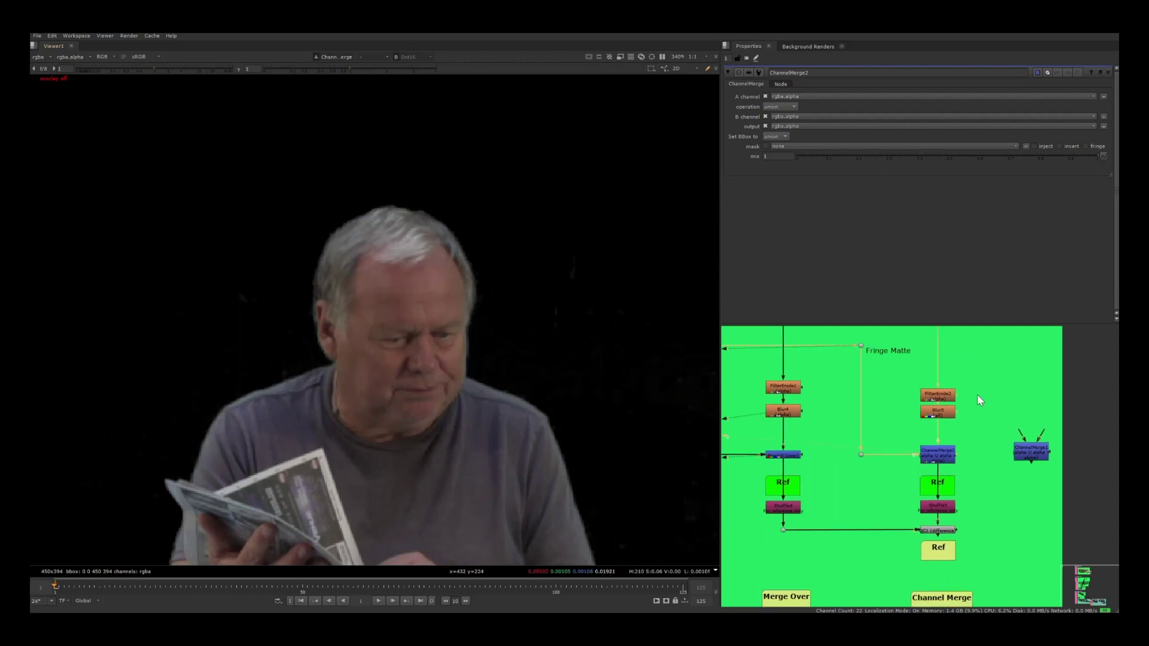
scroll(976, 398, down, 1)
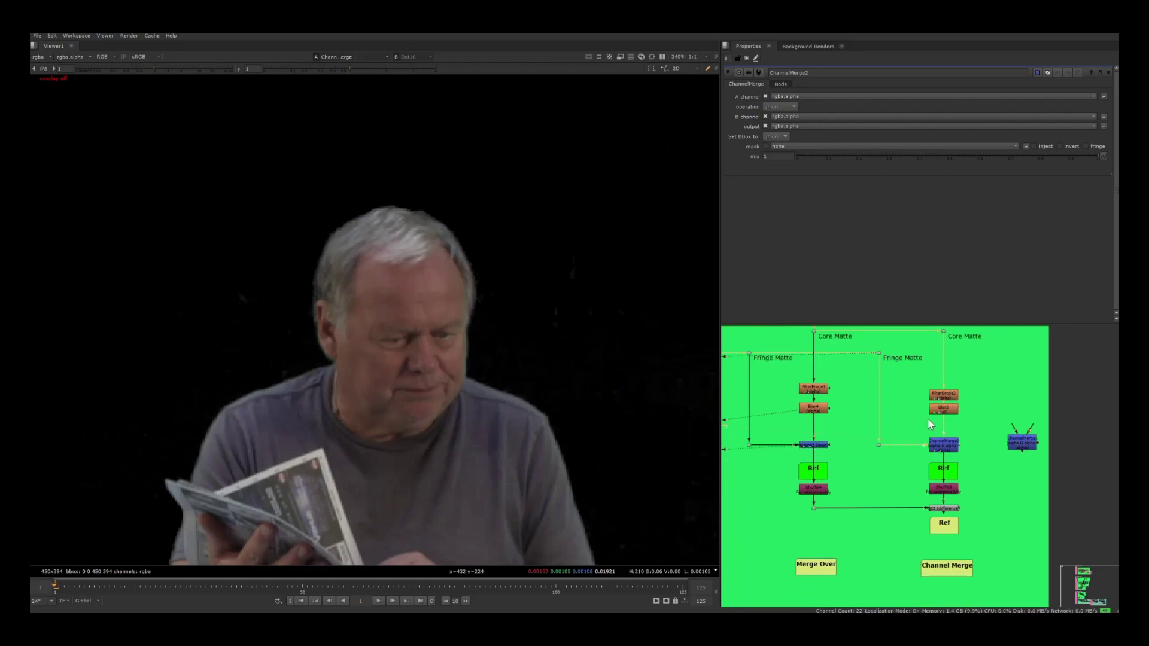
middle_drag(903, 480, 889, 425)
scroll(986, 457, down, 5)
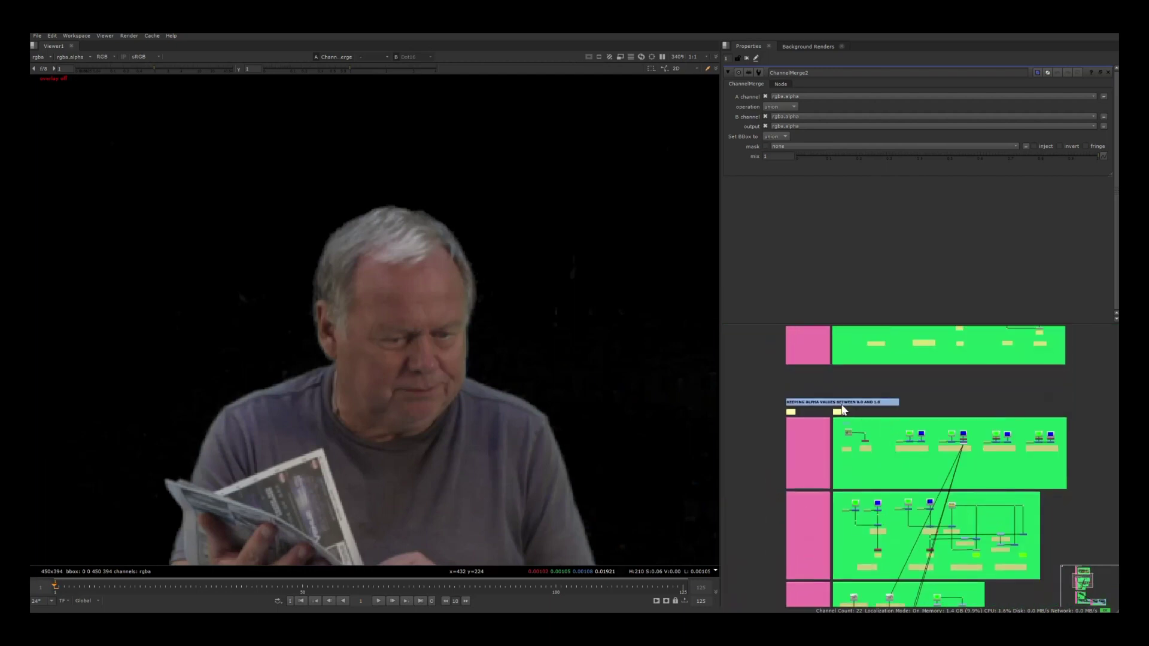
scroll(856, 413, up, 5)
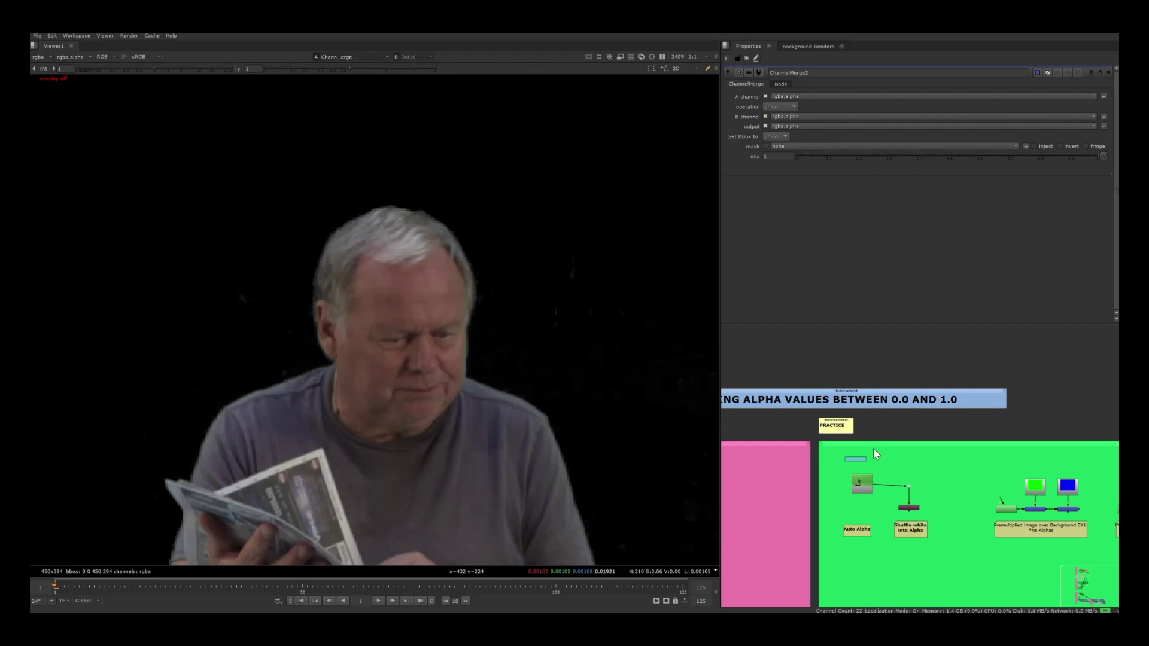
middle_drag(928, 478, 908, 451)
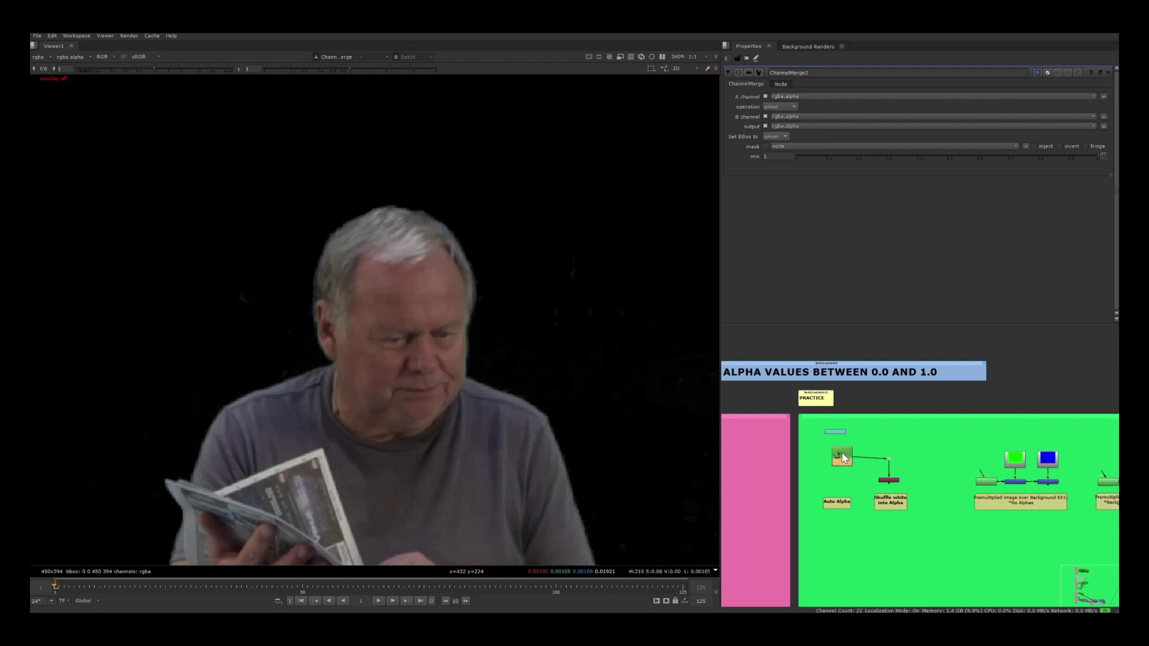
key(1)
middle_drag(472, 355, 454, 314)
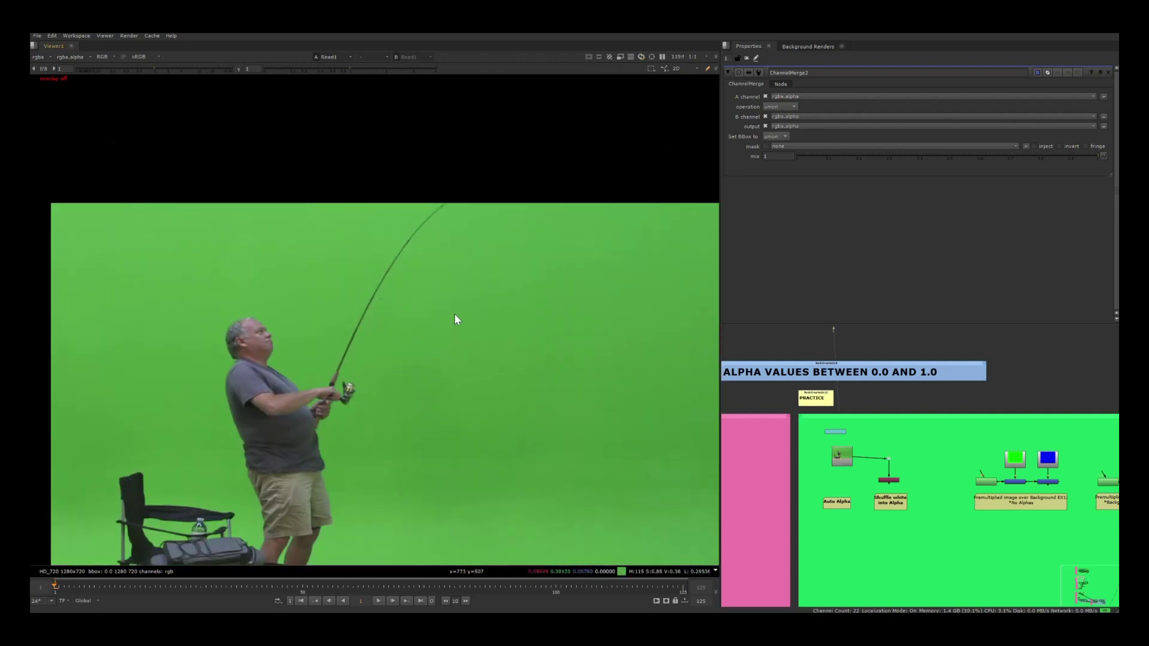
key(a)
key(a)
key(a)
key(a)
- Turn on Auto Alpha in the Read1 settings, inspect the alpha channel, and turn Auto Alpha off again
double_click(840, 459)
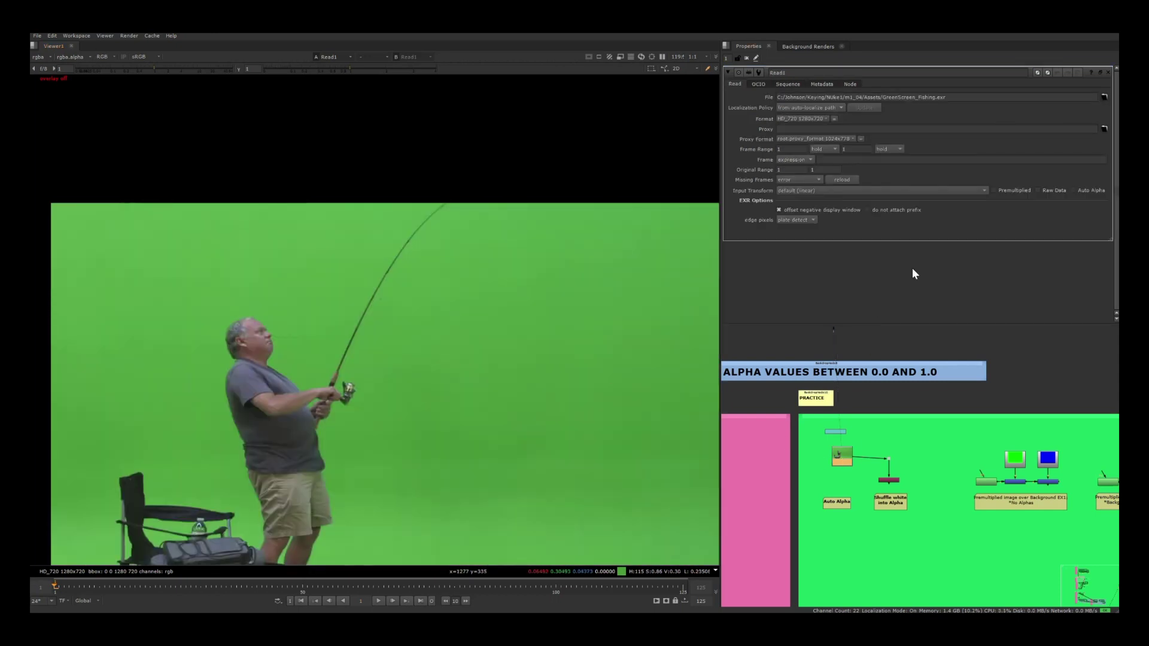
click(1074, 191)
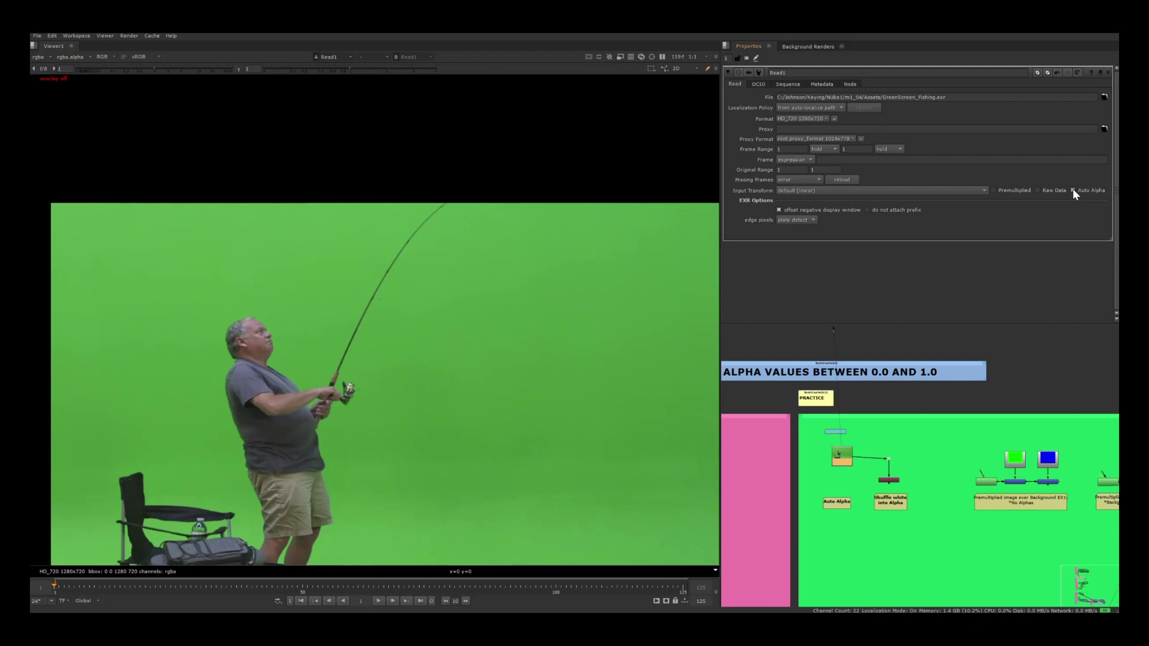
key(a)
key(a)
key(a)
key(a)
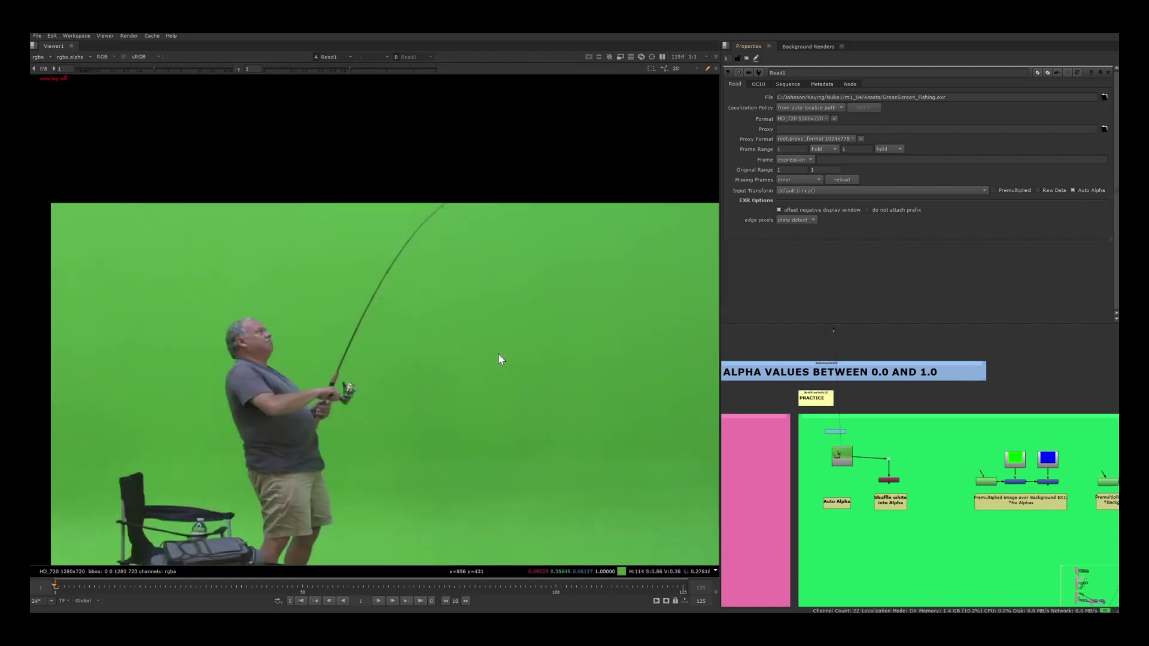
key(a)
key(a)
click(1073, 190)
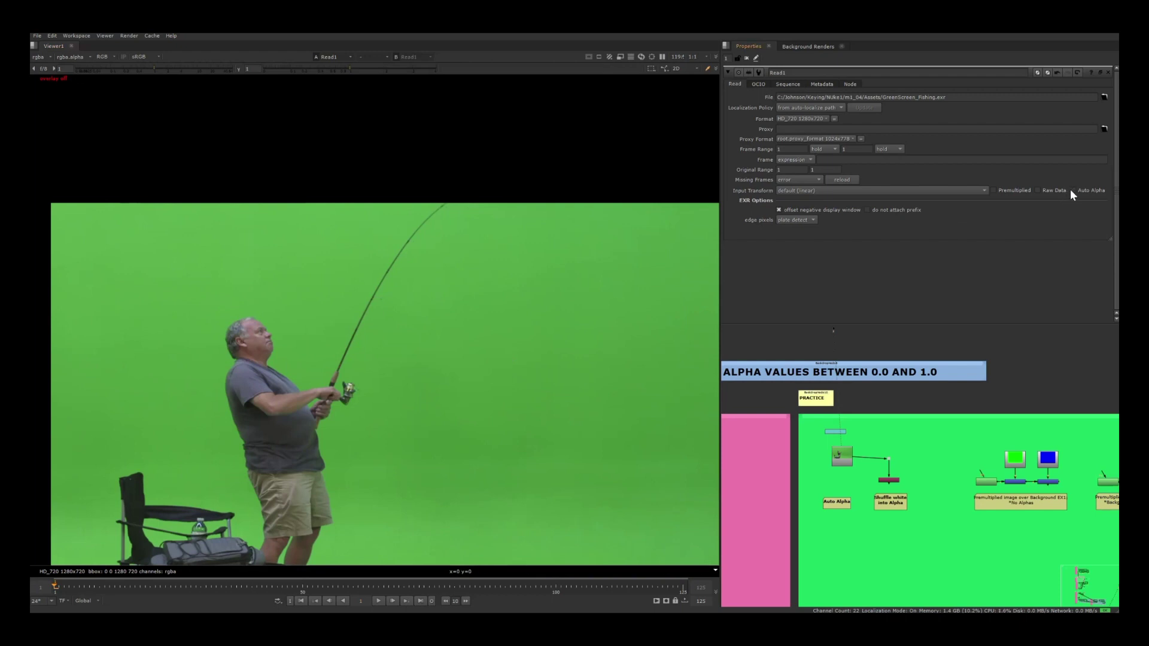
- View the Shuffle node labelled "Shuffle white into Alpha", open its settings, and check its alpha channel
click(895, 481)
key(1)
double_click(895, 482)
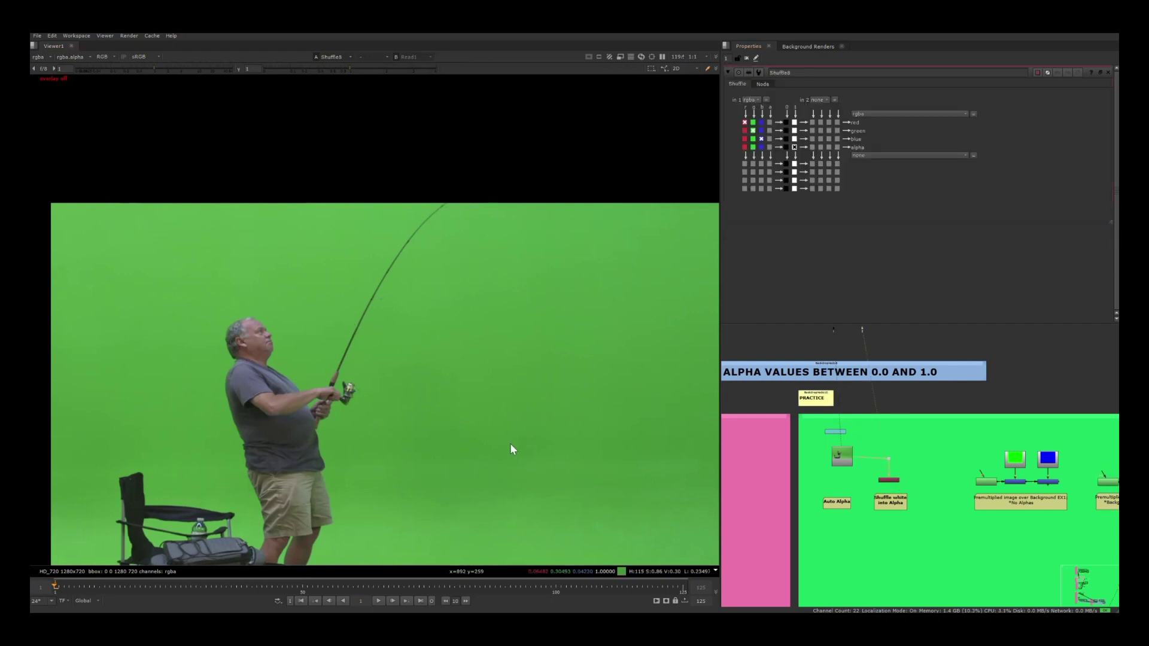
key(a)
key(a)
key(a)
key(a)
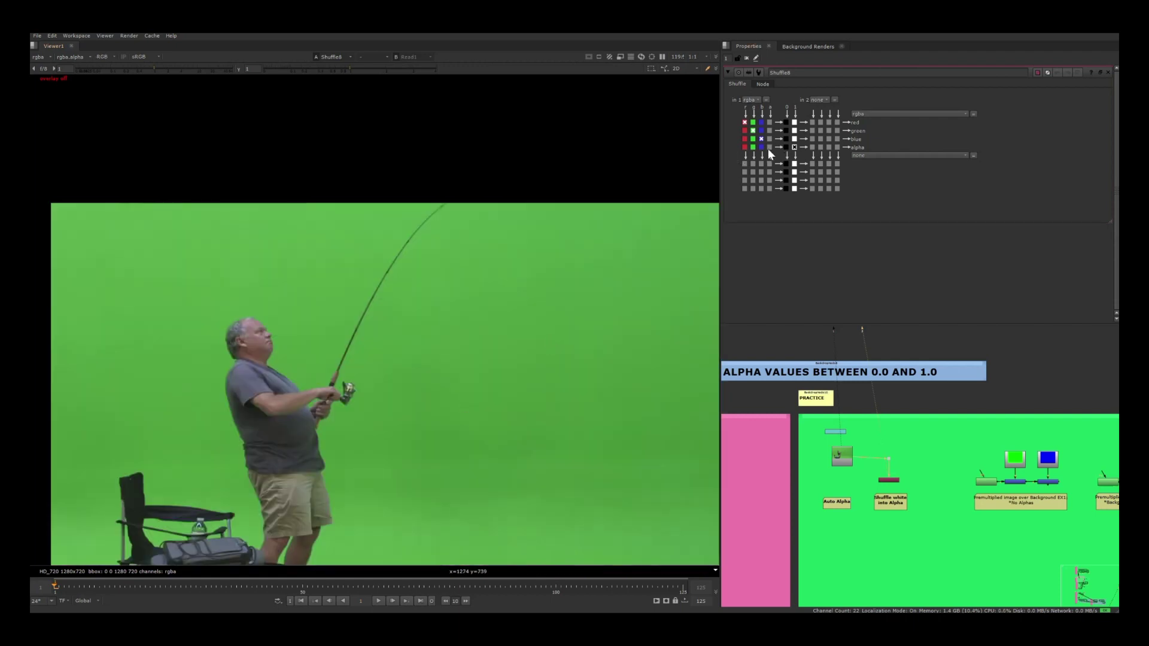
- Route the input alpha to the Shuffle's alpha output, restore it to white, and inspect the alpha again
click(770, 147)
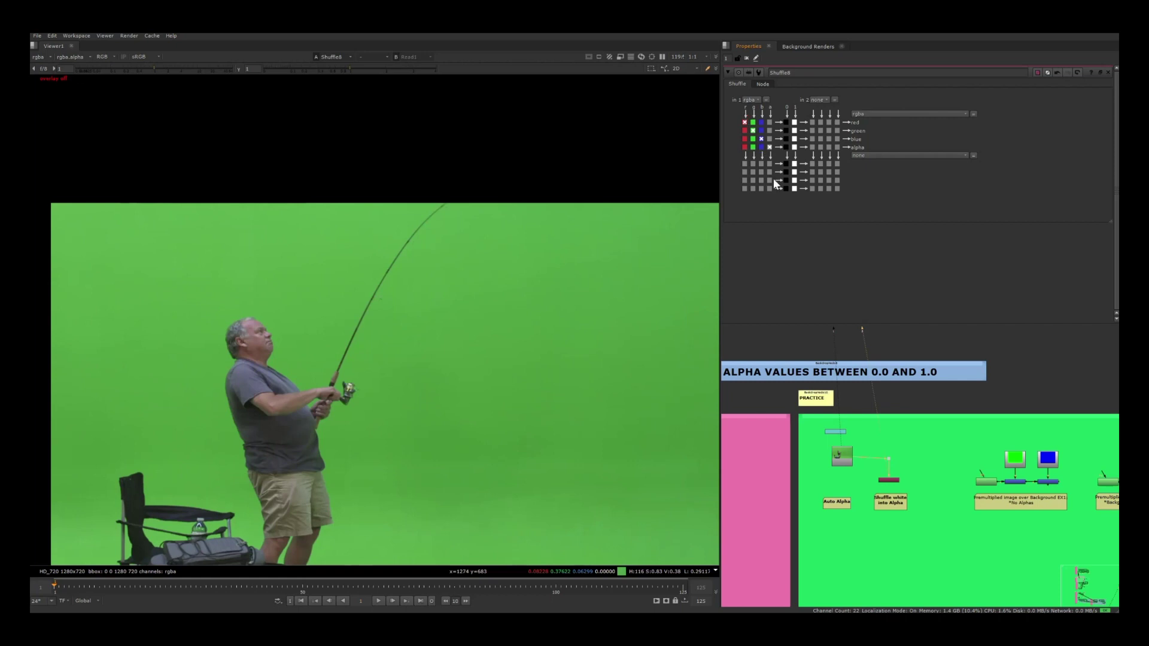
click(795, 148)
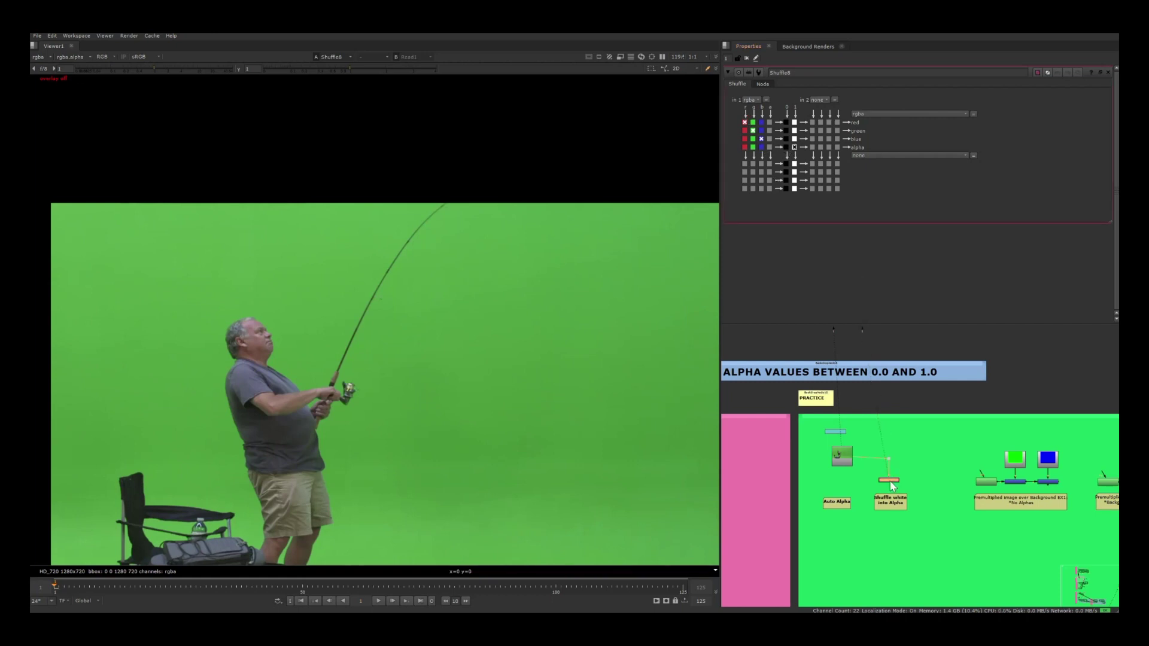
key(a)
key(a)
key(a)
key(a)
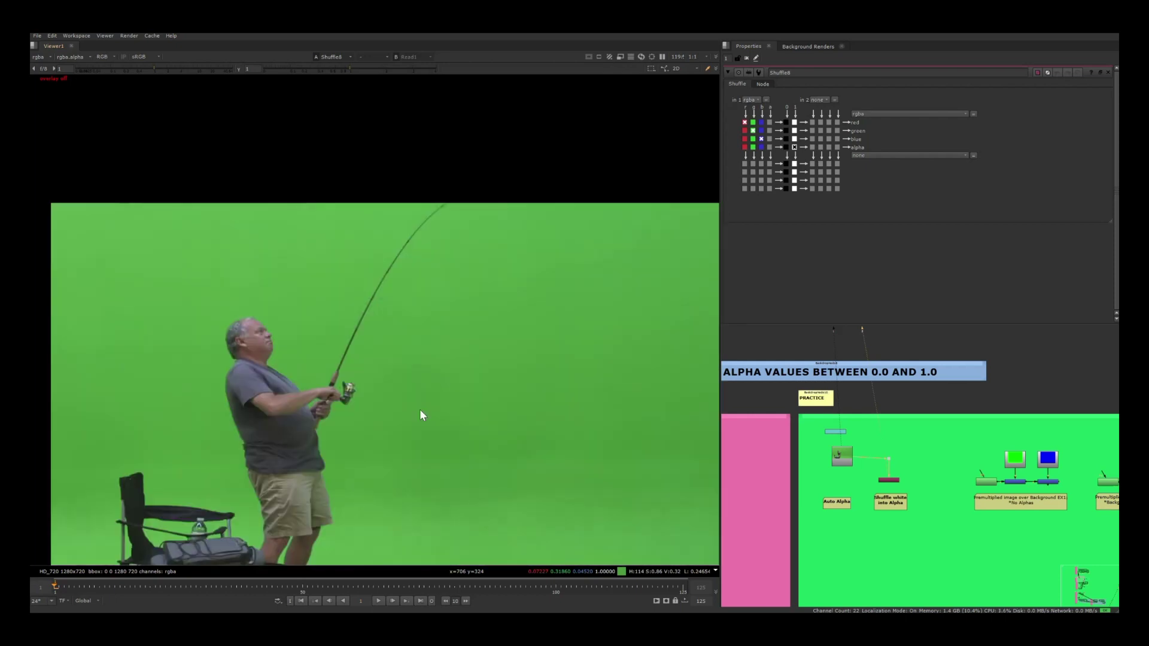
- View the green Constant1 and the blue Constant2 in the "Premultiplied image over Background EX1" example
middle_drag(894, 436, 850, 410)
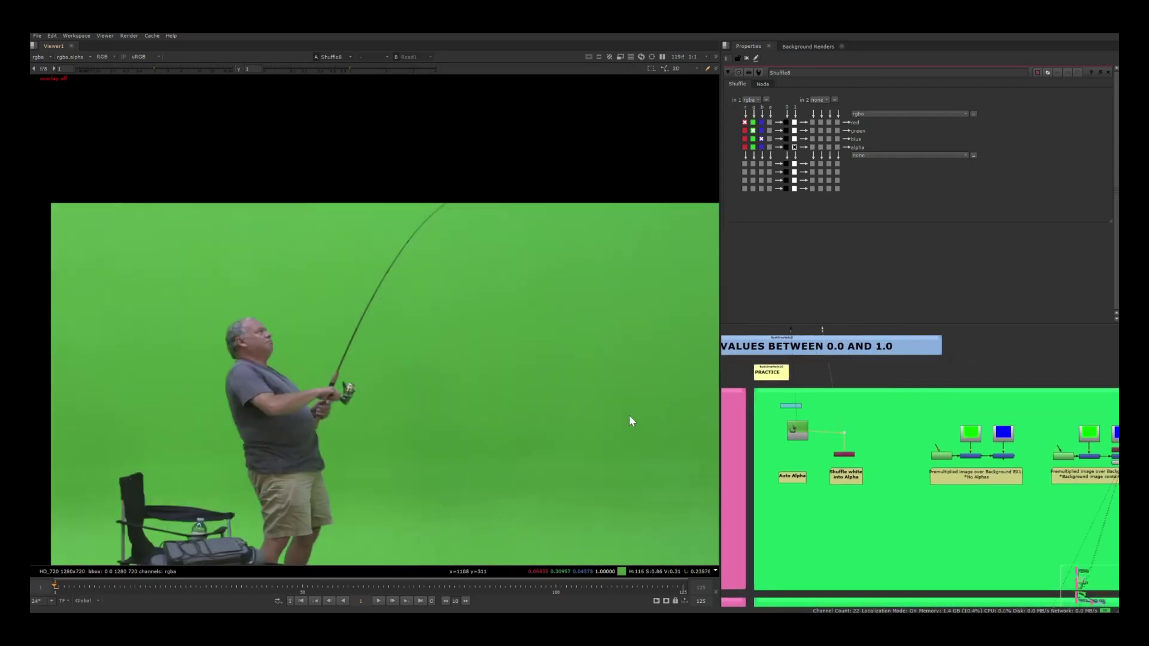
middle_drag(630, 415, 583, 376)
middle_drag(976, 474, 872, 435)
scroll(872, 435, up, 3)
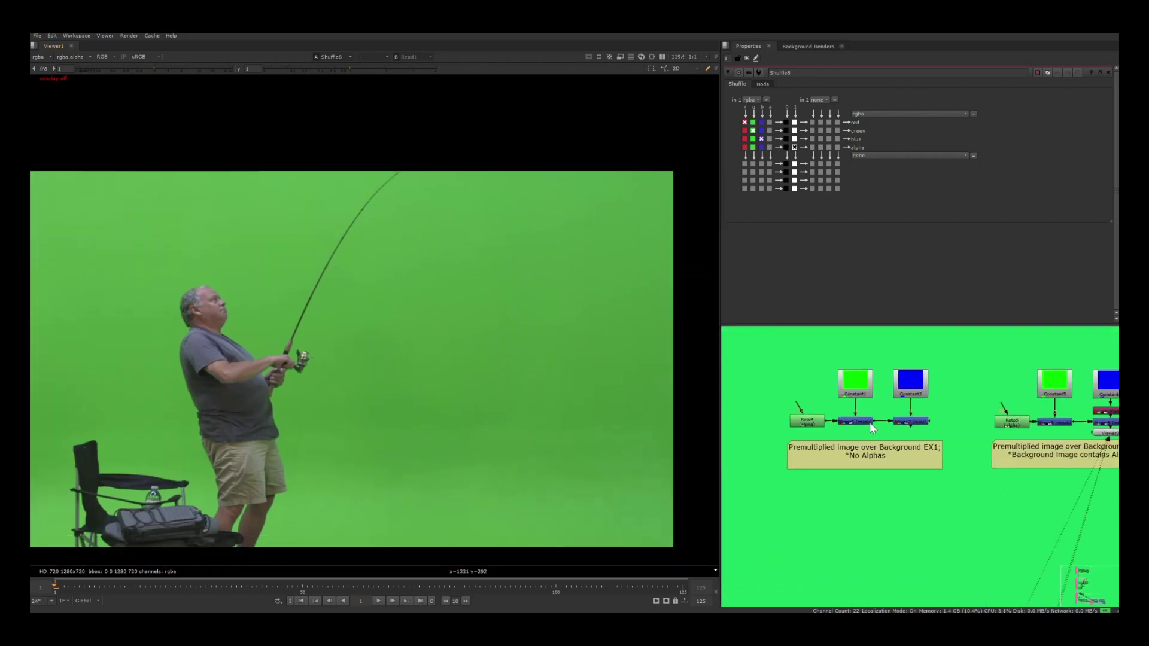
click(862, 389)
key(1)
scroll(594, 376, down, 2)
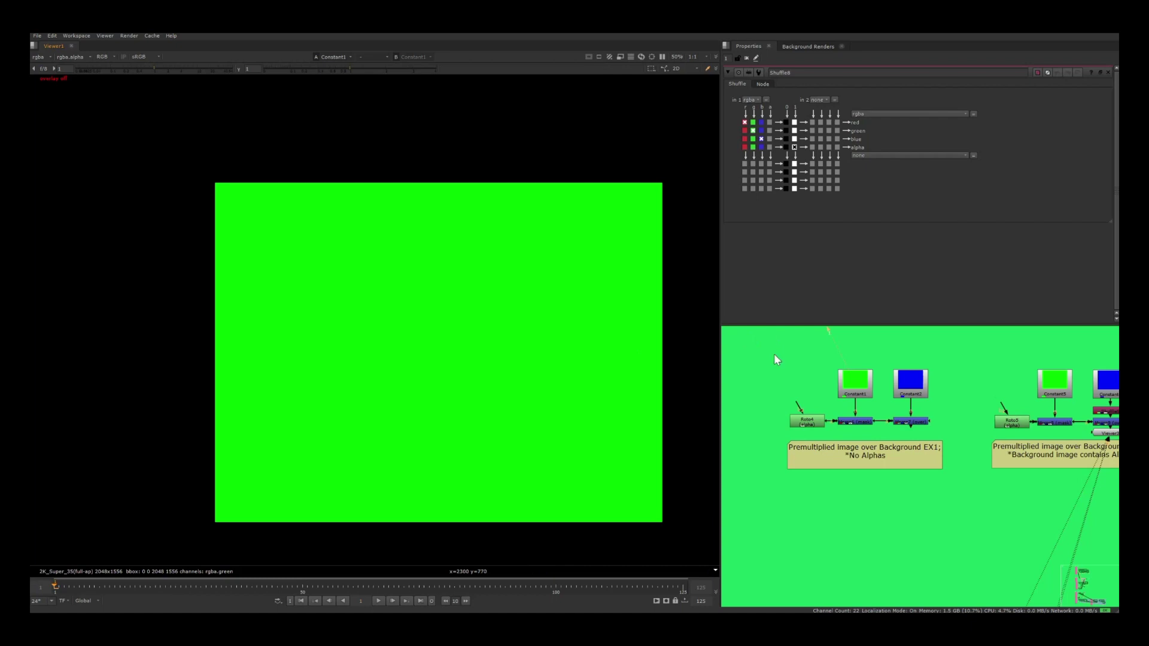
click(907, 386)
key(1)
- Open the Roto4 settings and look closely at its ellipse shape in the viewer
double_click(805, 421)
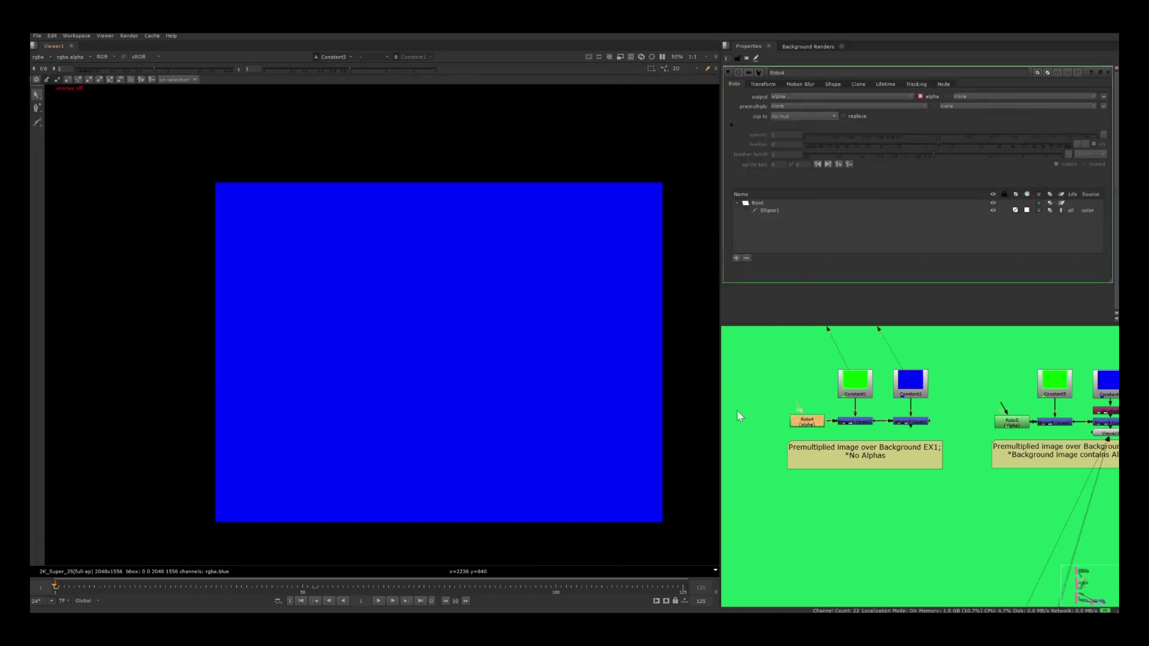
scroll(398, 358, up, 5)
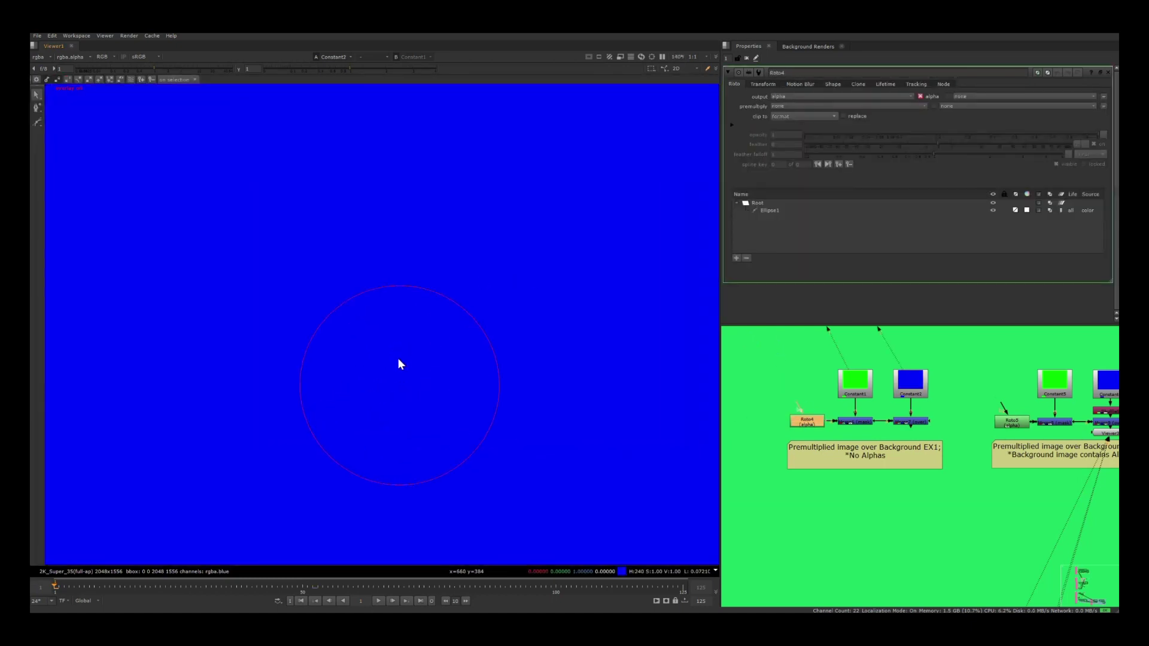
- View the mask Merge and the over Merge in the "Premultiplied image over Background EX1" example, ending on the mask Merge
click(867, 426)
key(1)
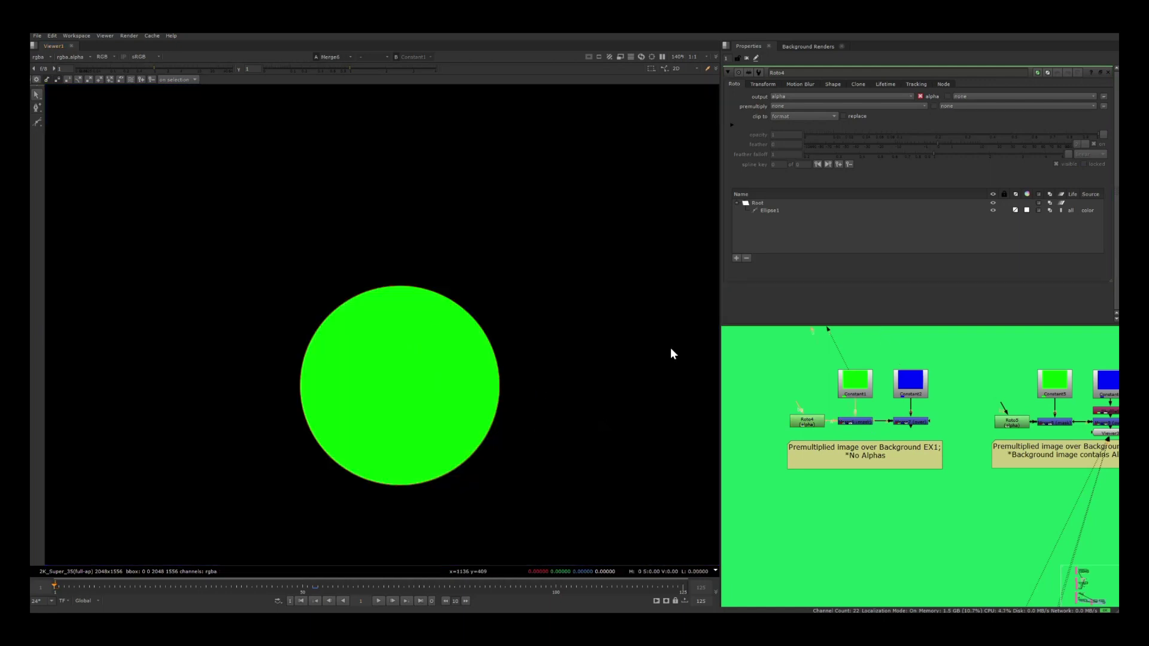
click(913, 422)
key(1)
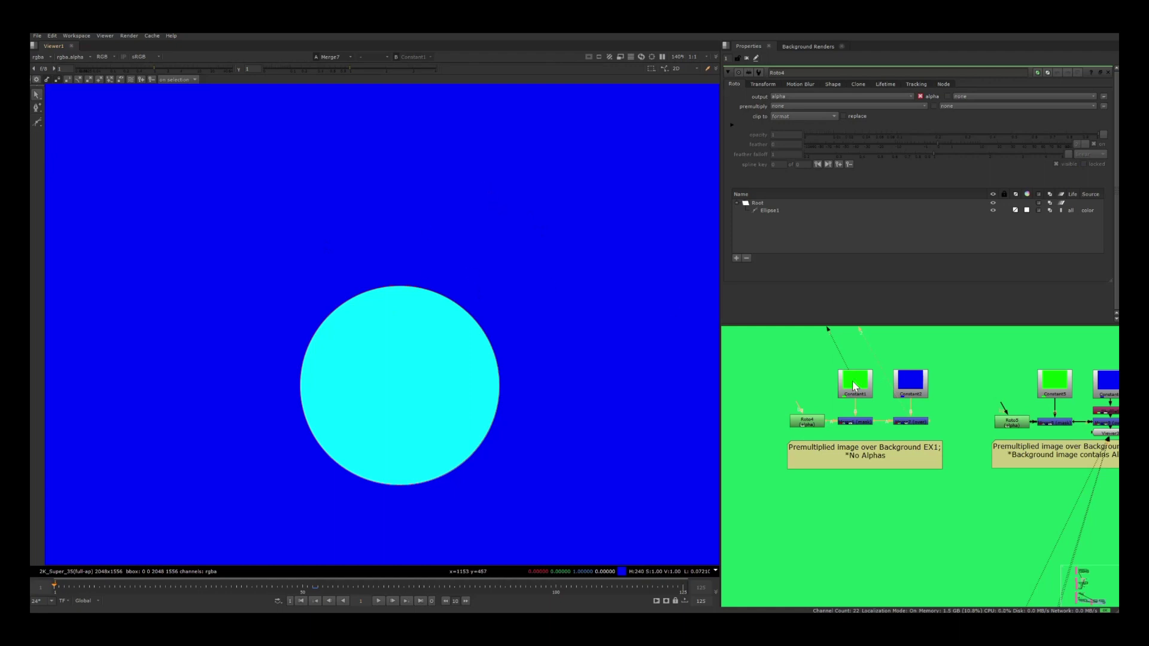
click(850, 420)
key(1)
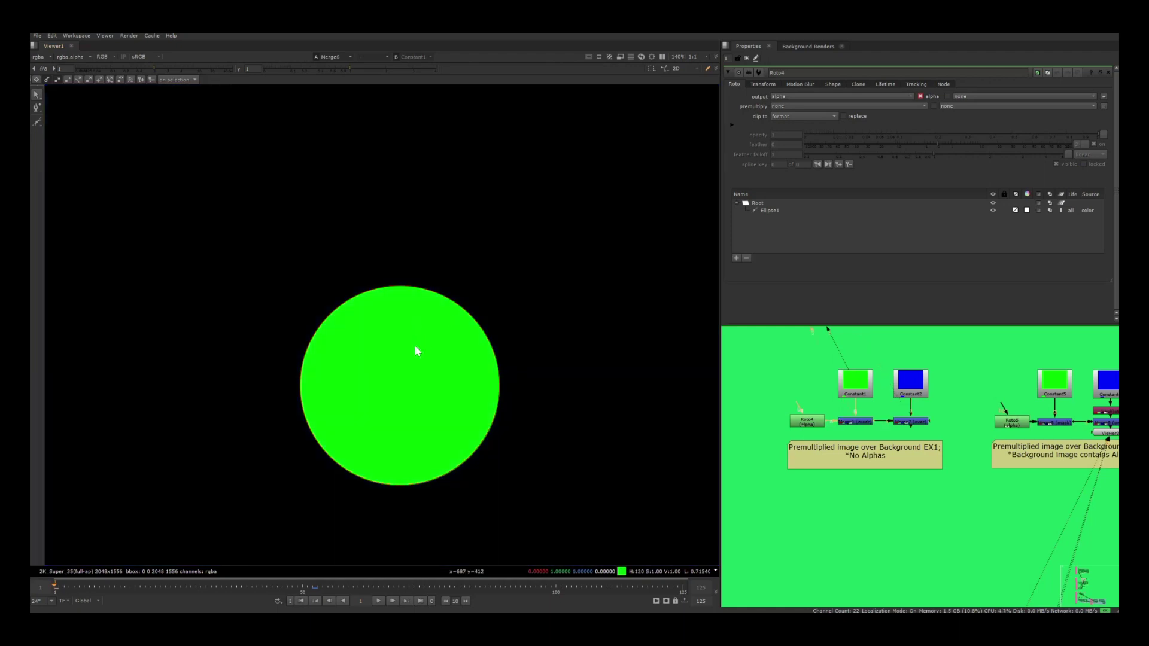
- Check the alpha channel of the EX1 mask Merge and of the green Constant1
key(a)
key(a)
click(855, 383)
key(1)
key(a)
key(a)
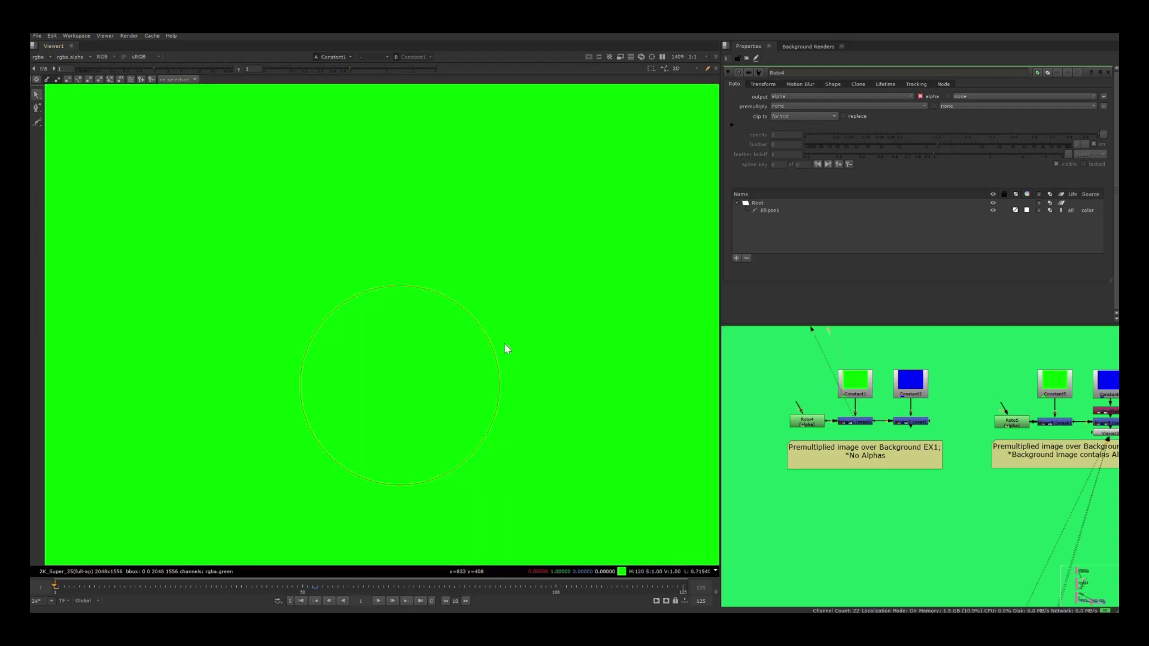
- View the blue Constant2 and toggle between its alpha channel and full colour
click(905, 380)
key(1)
key(a)
key(a)
key(a)
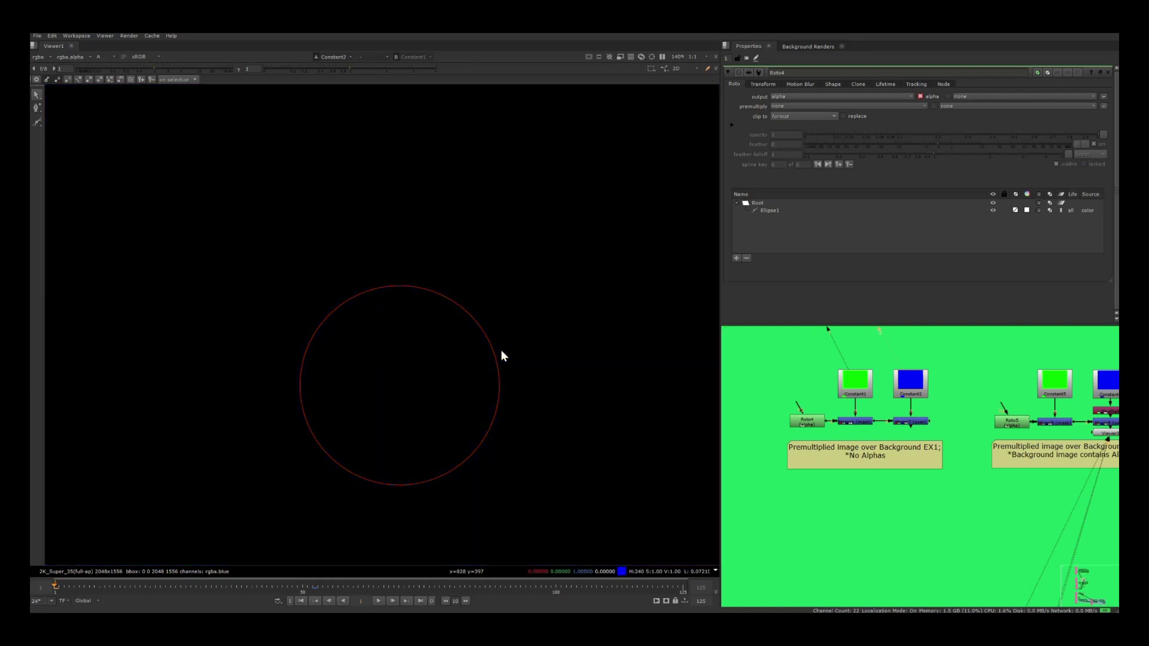
key(a)
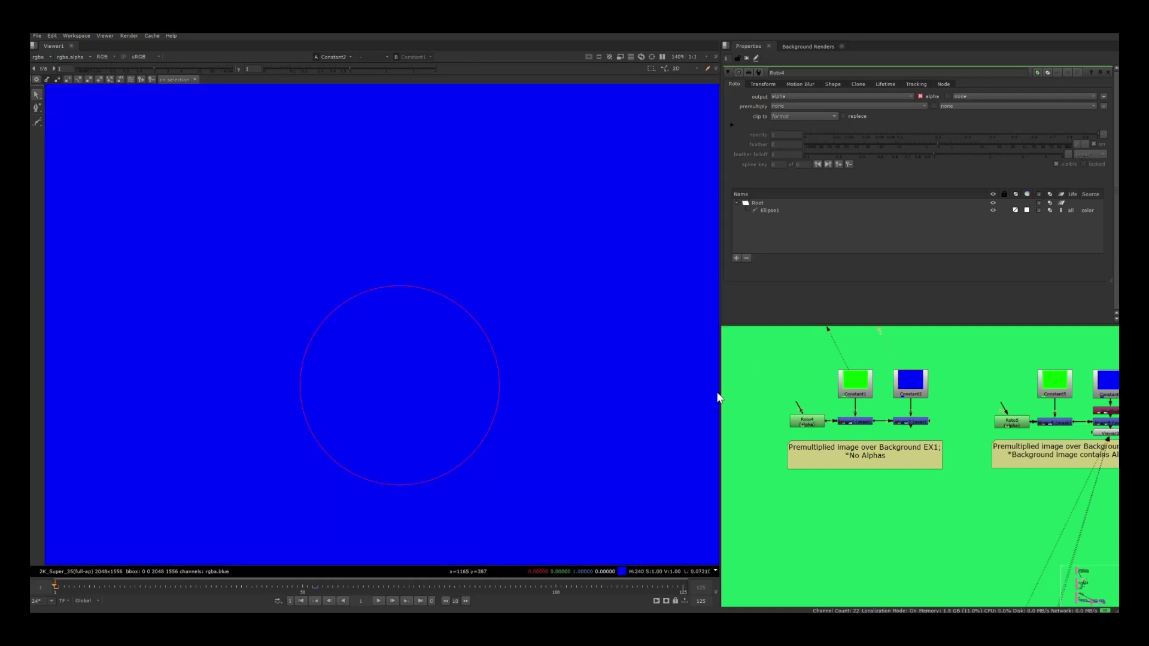
- View Merge7, the EX1 over result, and check its alpha channel before returning to full colour
click(911, 422)
key(1)
key(a)
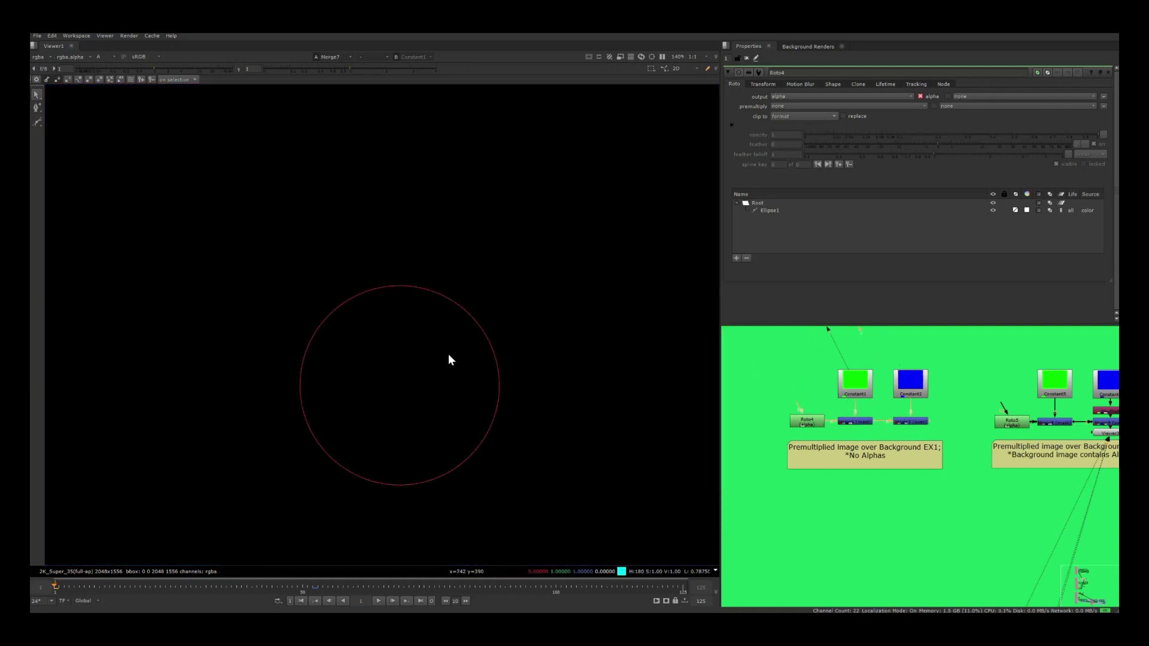
key(a)
key(a)
key(a)
scroll(506, 363, down, 3)
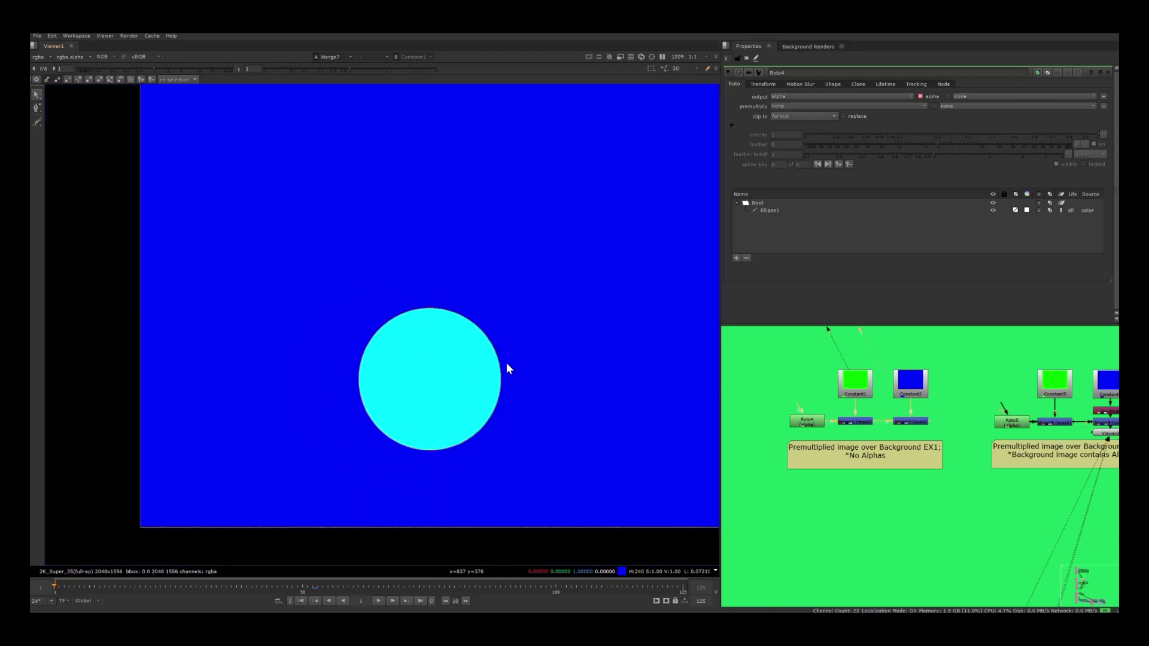
- Compare the EX1 masked green circle with the over result on the blue background
click(855, 421)
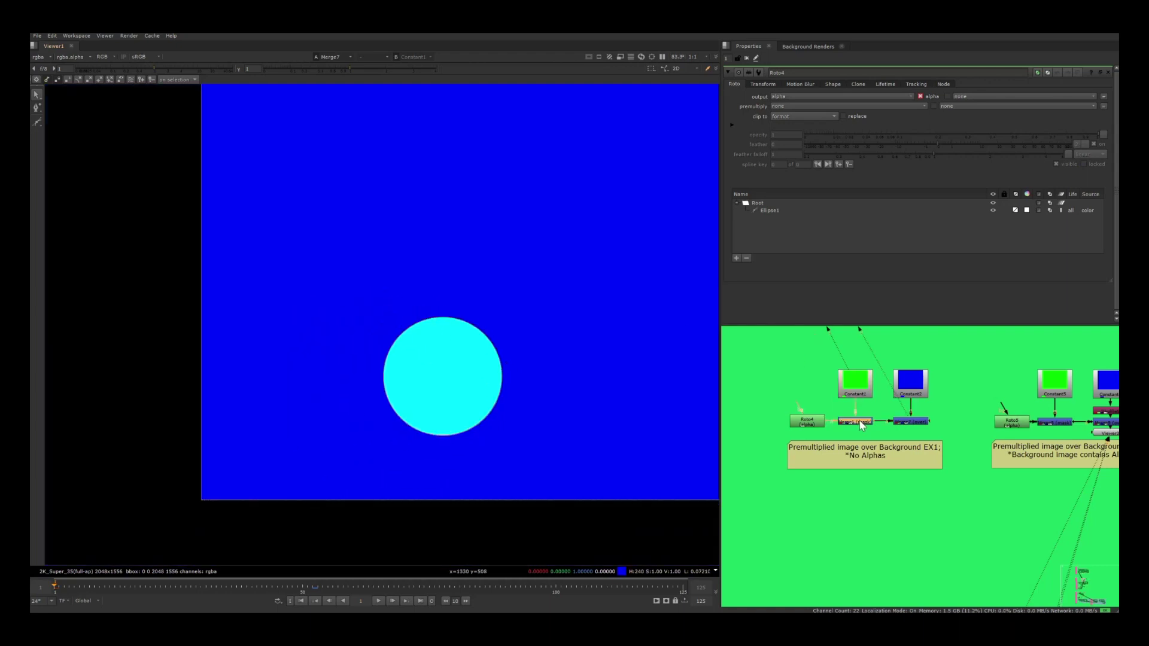
key(1)
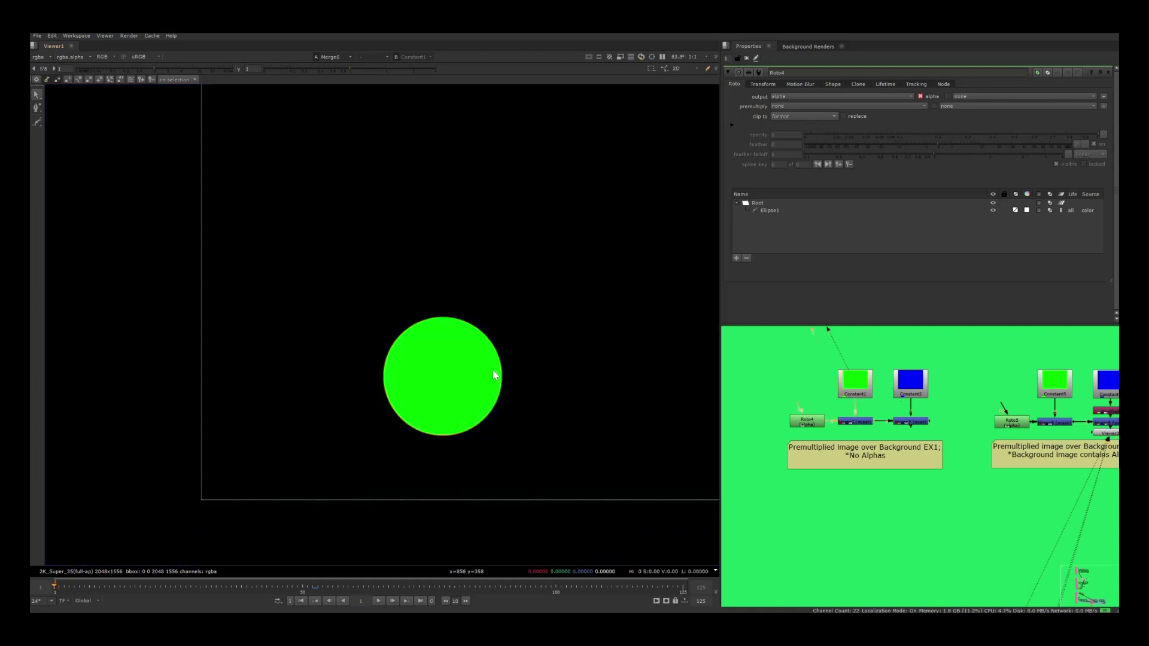
click(911, 423)
key(1)
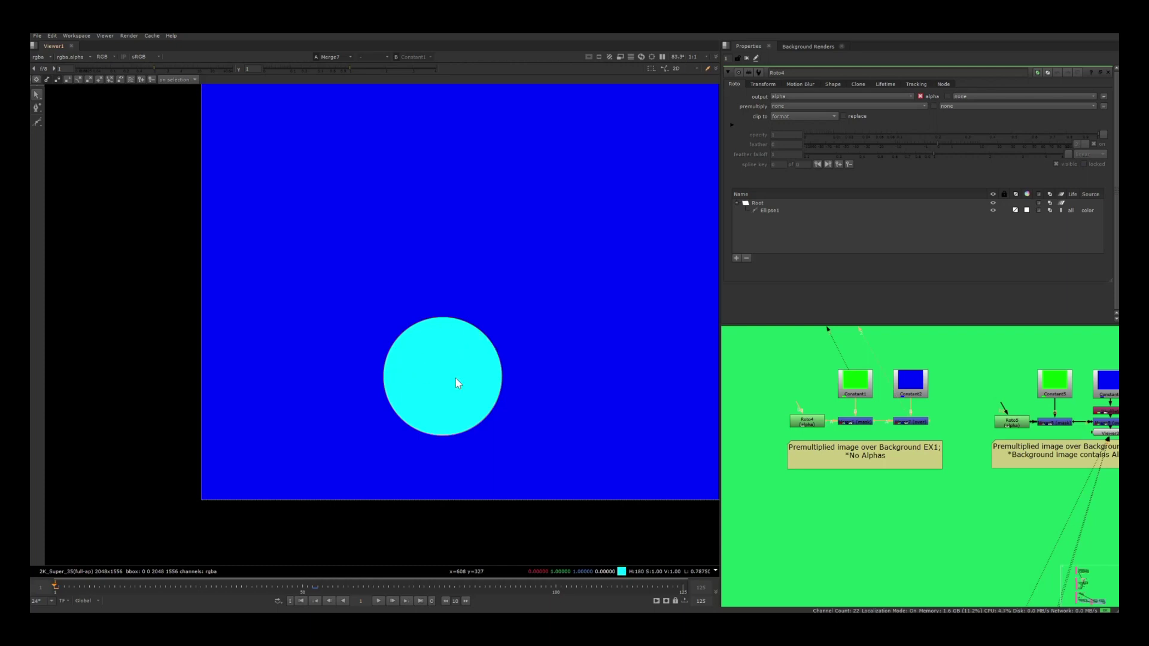
scroll(397, 359, down, 3)
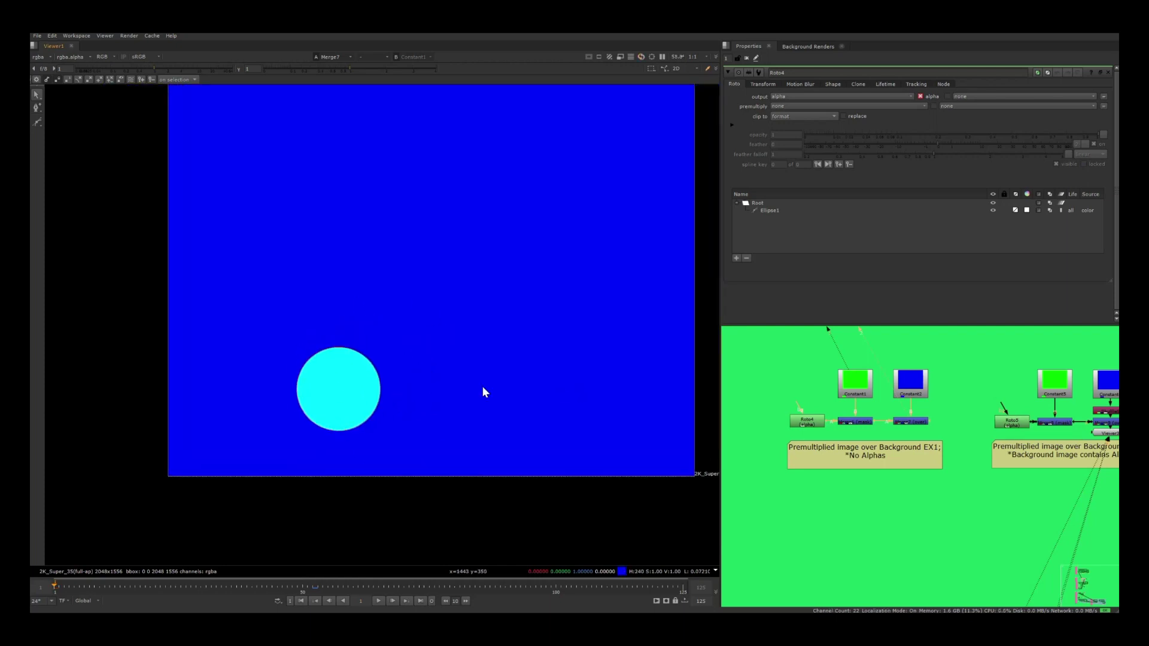
- View the blue Constant and the Shuffle below it in the "Premultiplied image over Background EX2" example
middle_drag(956, 386, 830, 393)
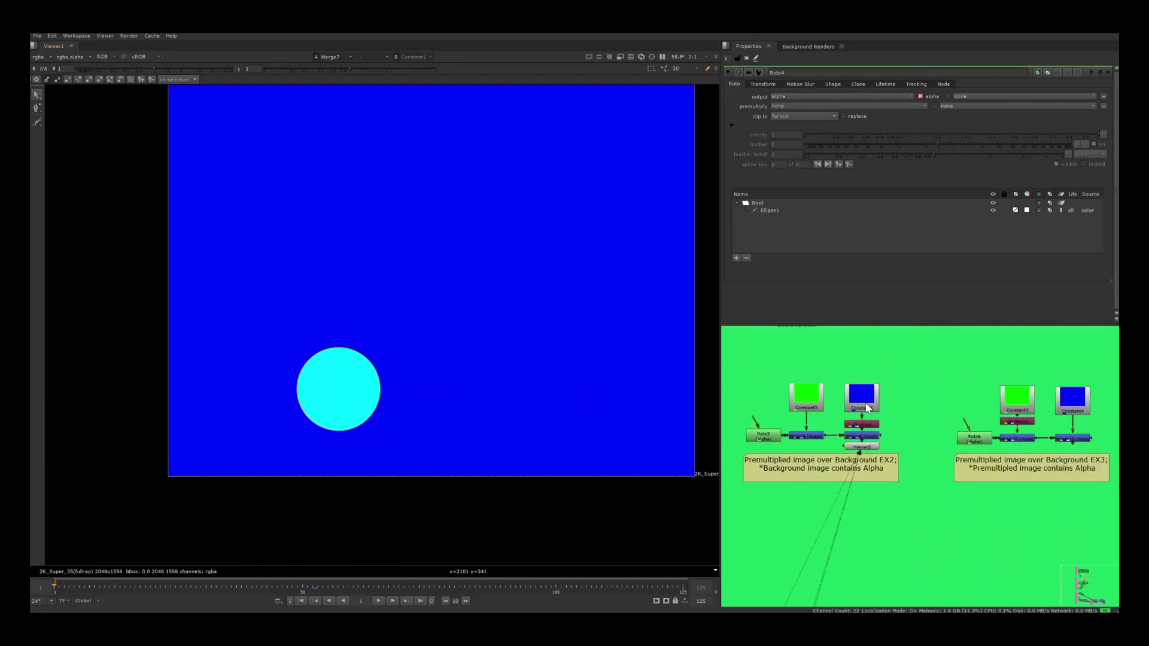
click(868, 408)
key(1)
click(864, 425)
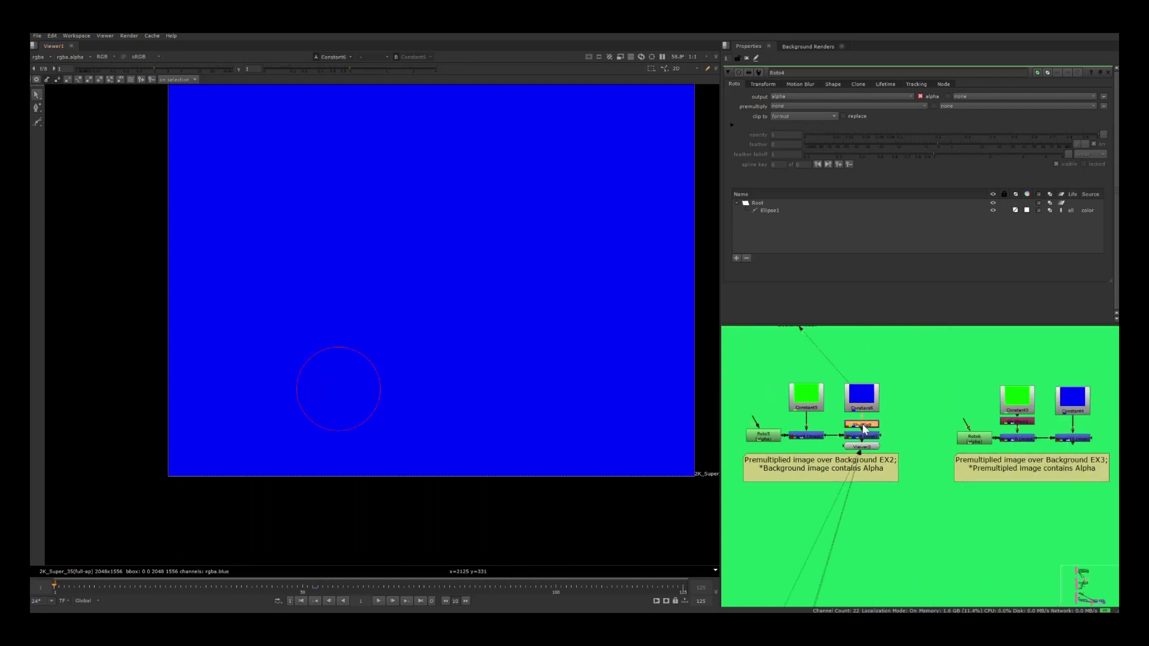
key(1)
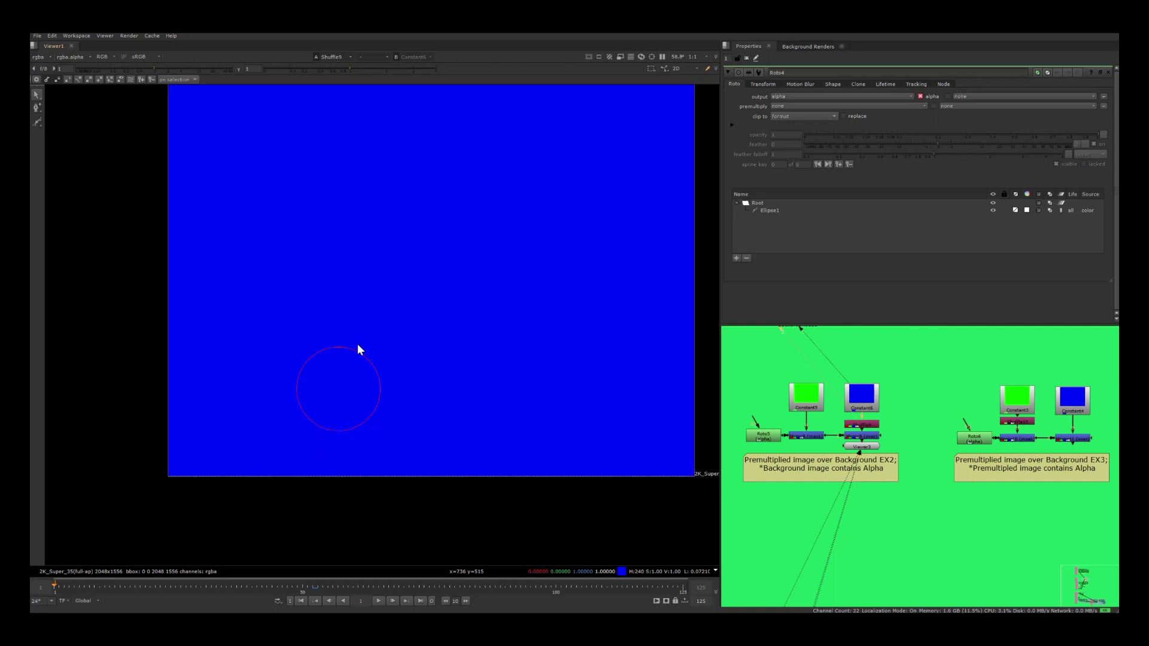
- View the green Constant in EX2 and check its alpha channel
click(808, 399)
key(1)
key(a)
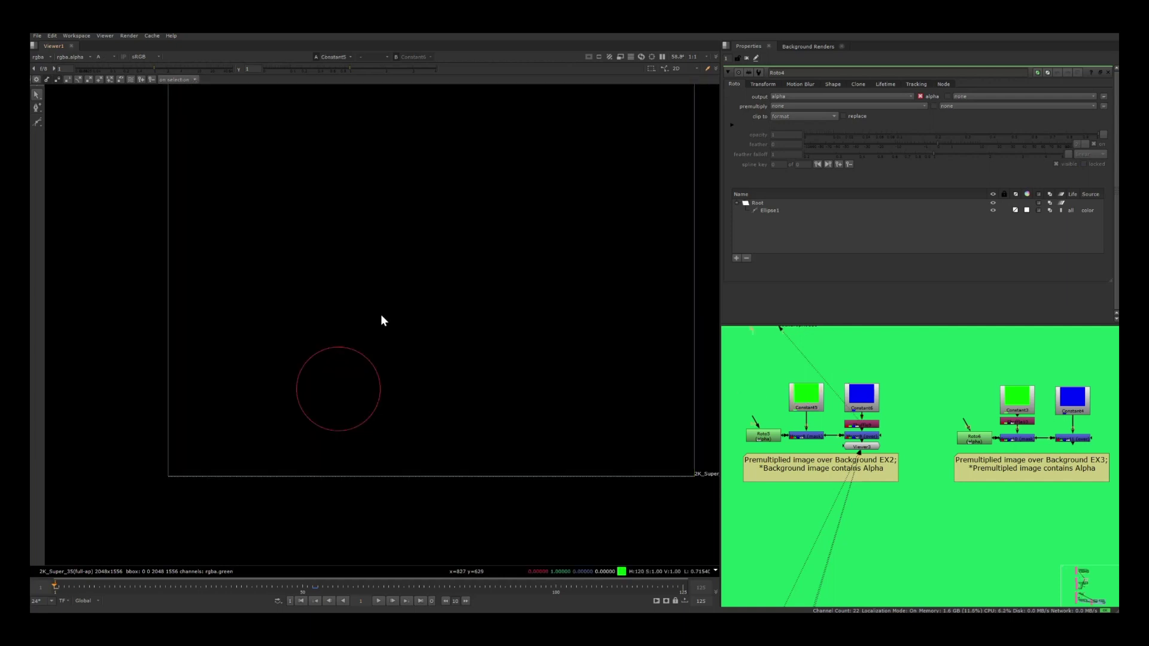
key(a)
key(a)
key(a)
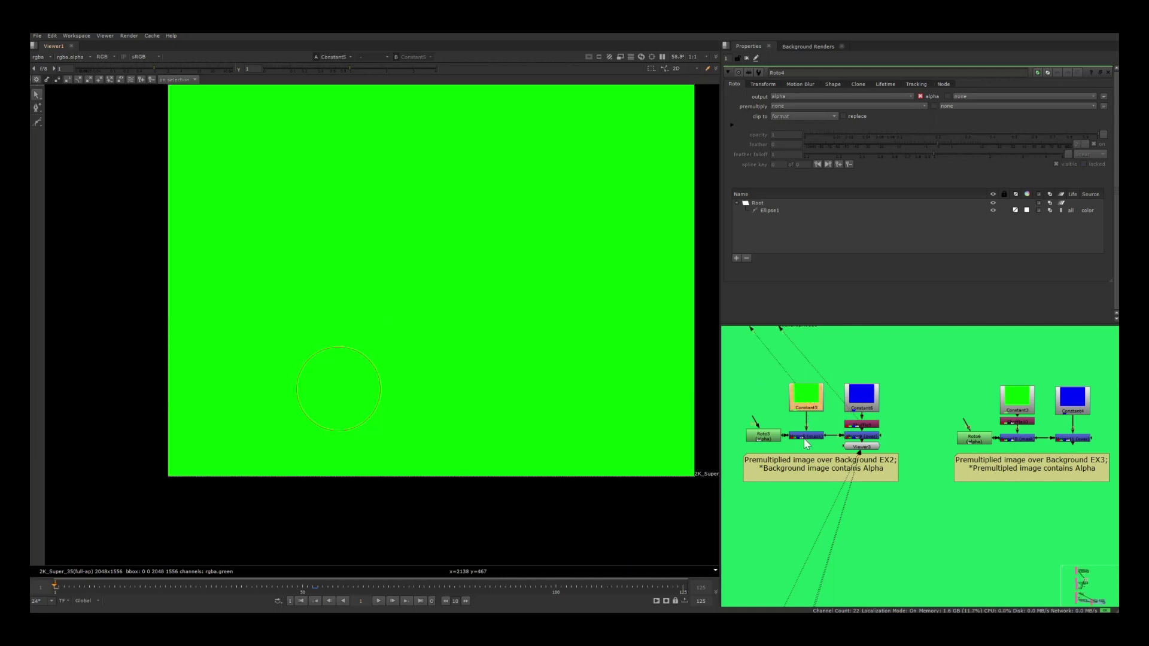
- View the mask Merge in EX2 and inspect its alpha channel, then return to full colour
click(804, 436)
key(a)
key(a)
key(a)
key(a)
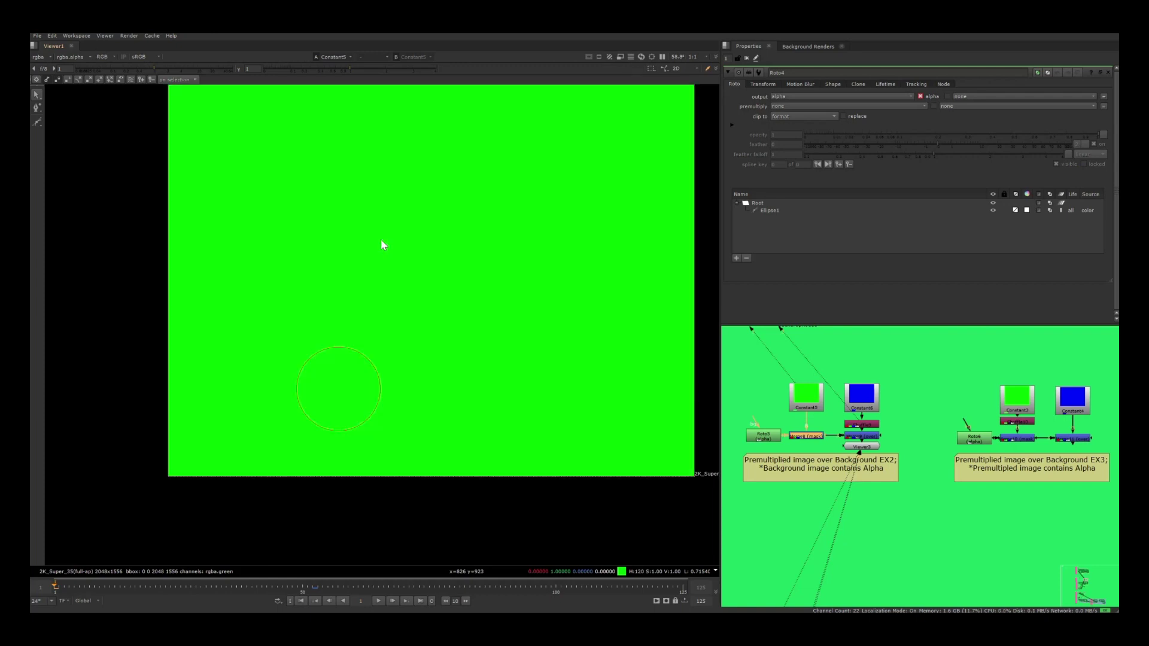
key(1)
key(a)
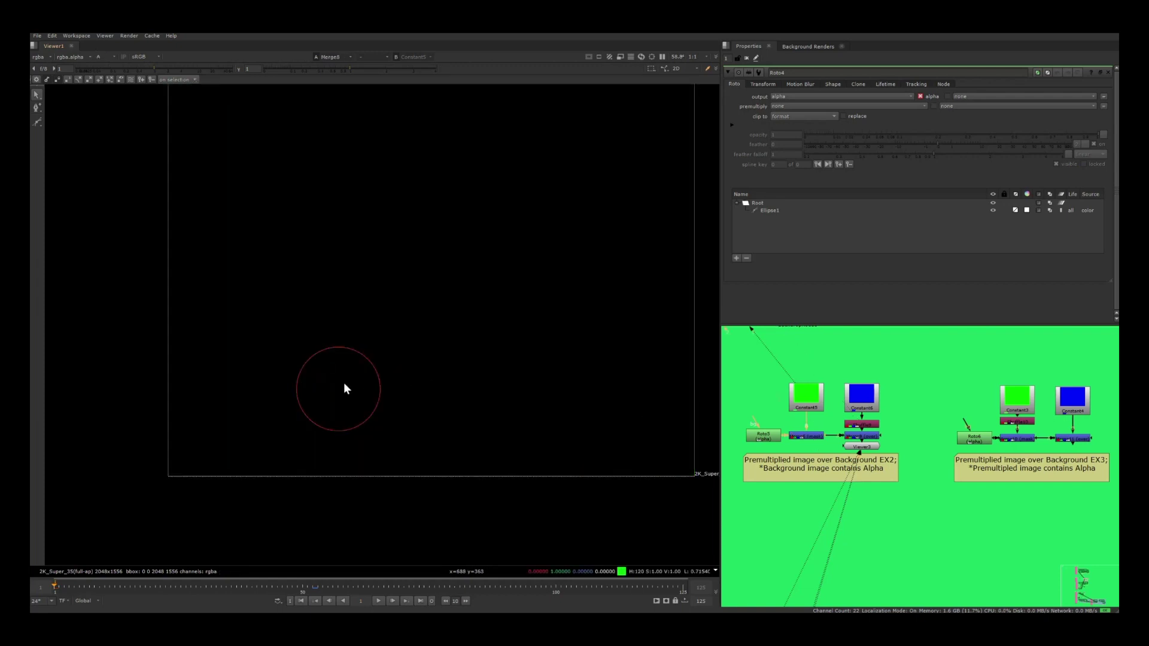
key(a)
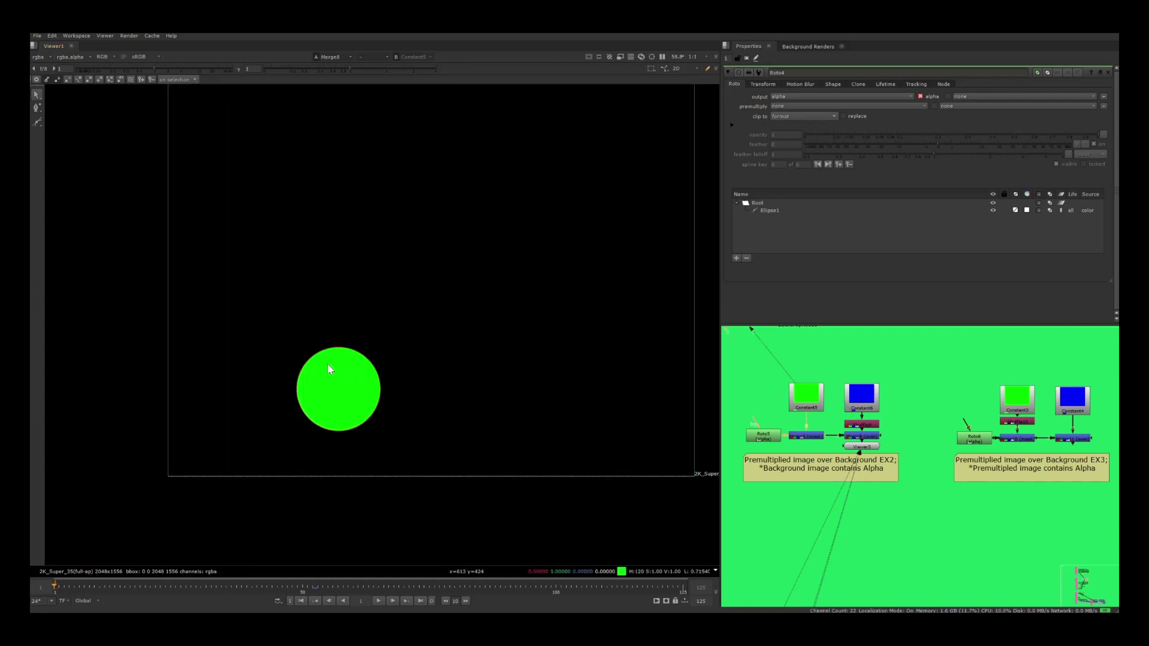
- View the EX2 over result and compare it with the EX1 over result
click(843, 437)
key(1)
middle_drag(899, 441, 938, 440)
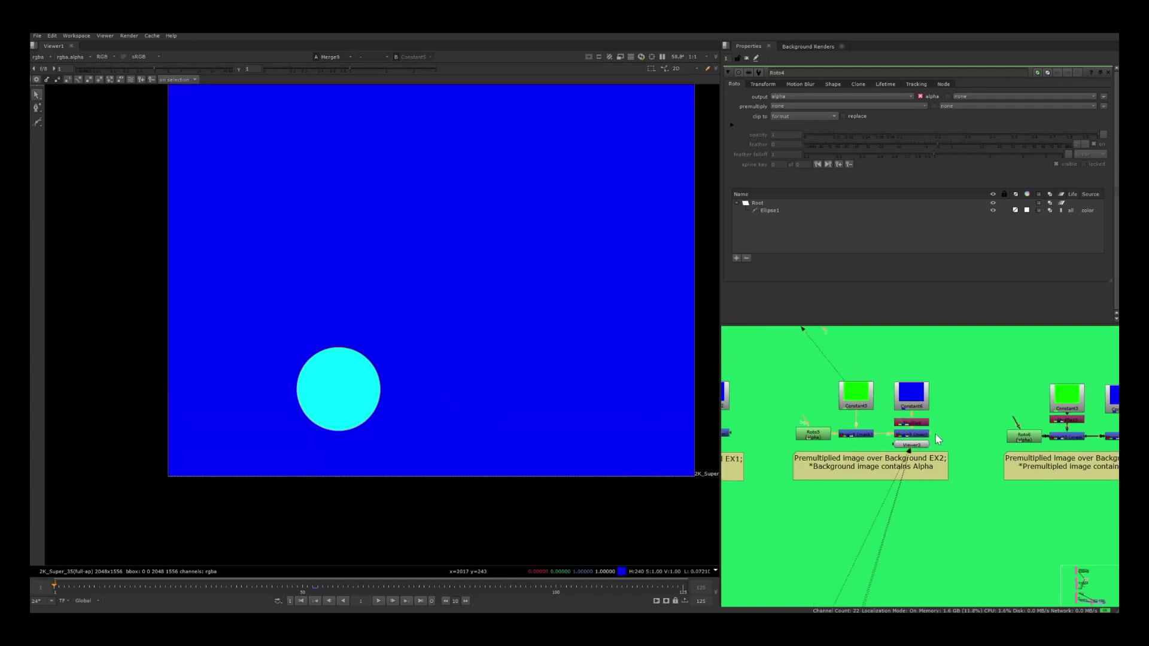
scroll(938, 440, down, 2)
click(778, 434)
key(1)
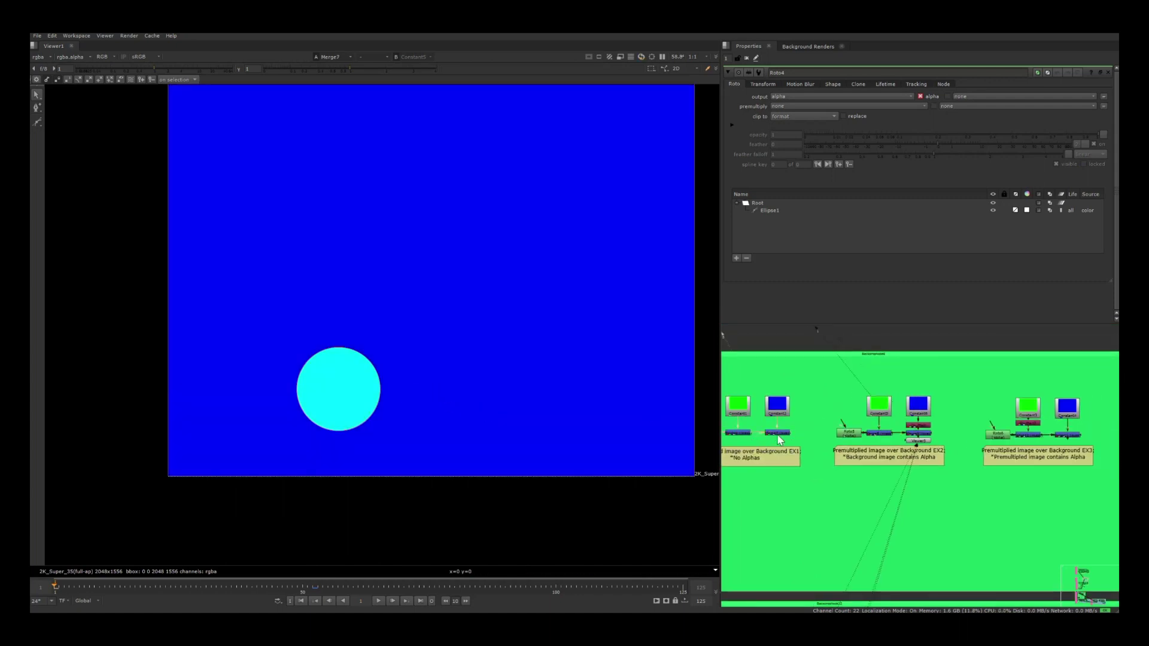
click(926, 433)
key(1)
- View Shuffle10 under the green Constant3 in the EX3 example and check its alpha channel
middle_drag(989, 445, 919, 433)
scroll(959, 433, up, 4)
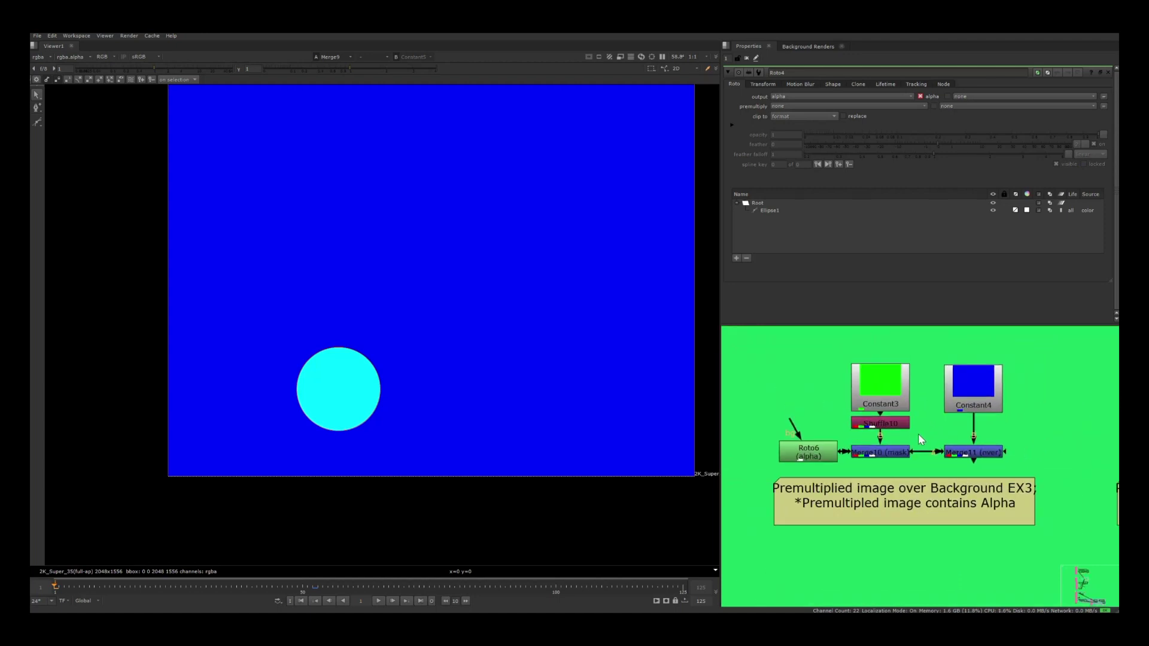
click(892, 426)
key(1)
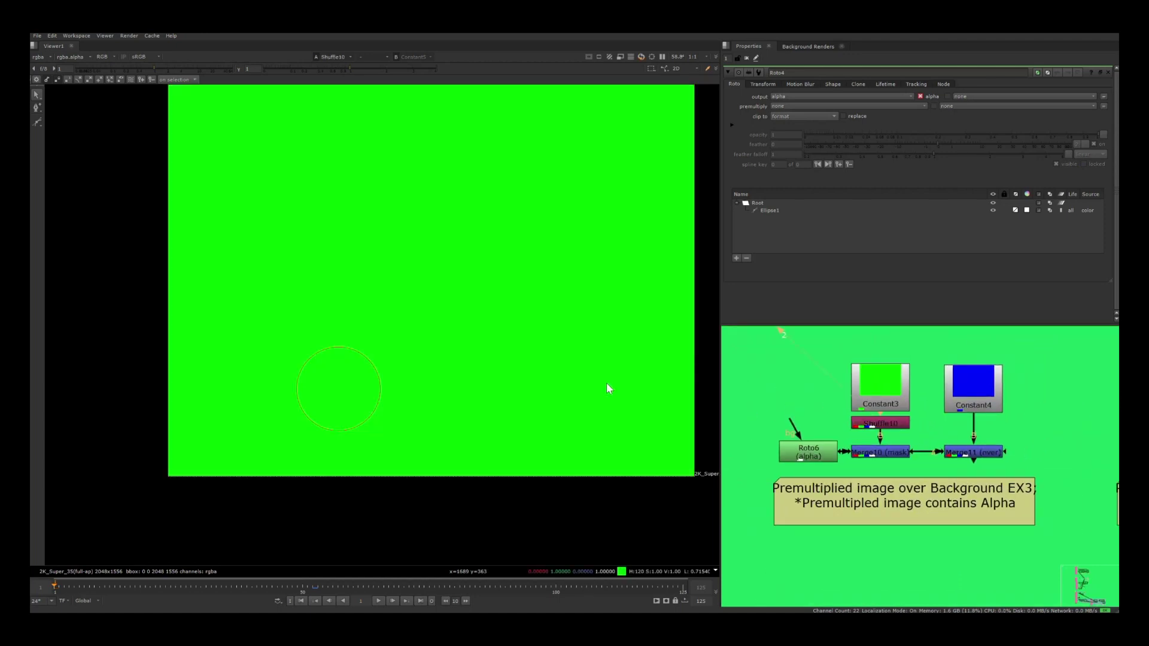
key(a)
key(a)
key(a)
key(a)
- View the blue Constant4 in EX3 and check its alpha channel
click(989, 382)
key(1)
key(a)
key(a)
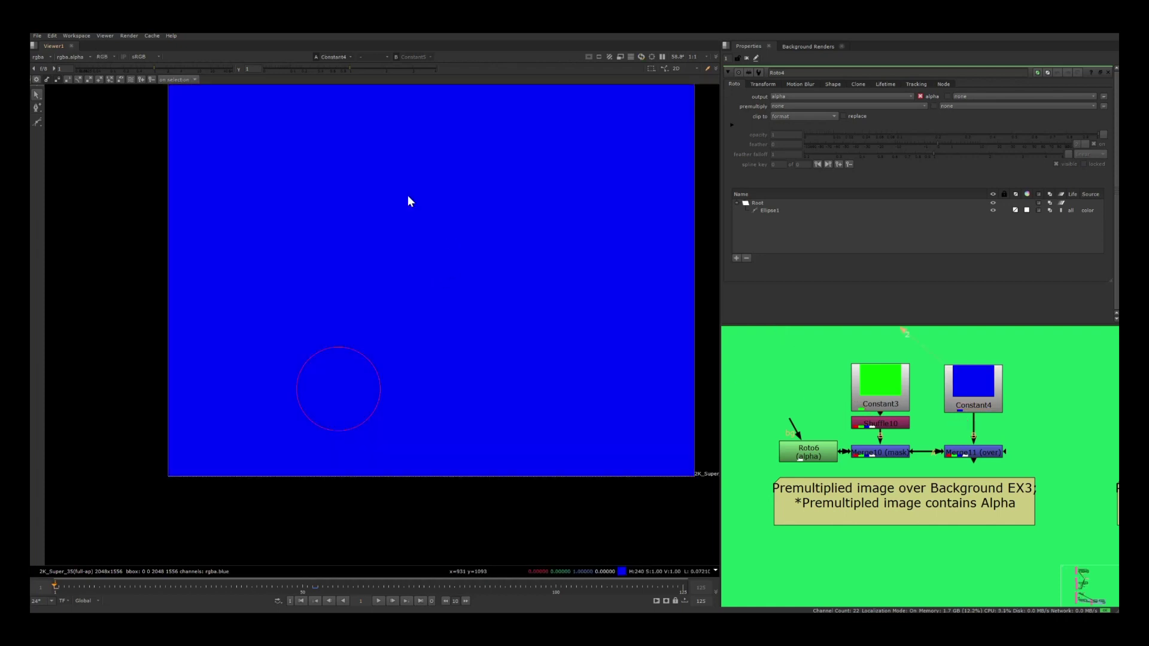
key(a)
key(a)
- Compare Merge10 (mask) with Merge11 (over) in EX3, ending on the over result
click(987, 454)
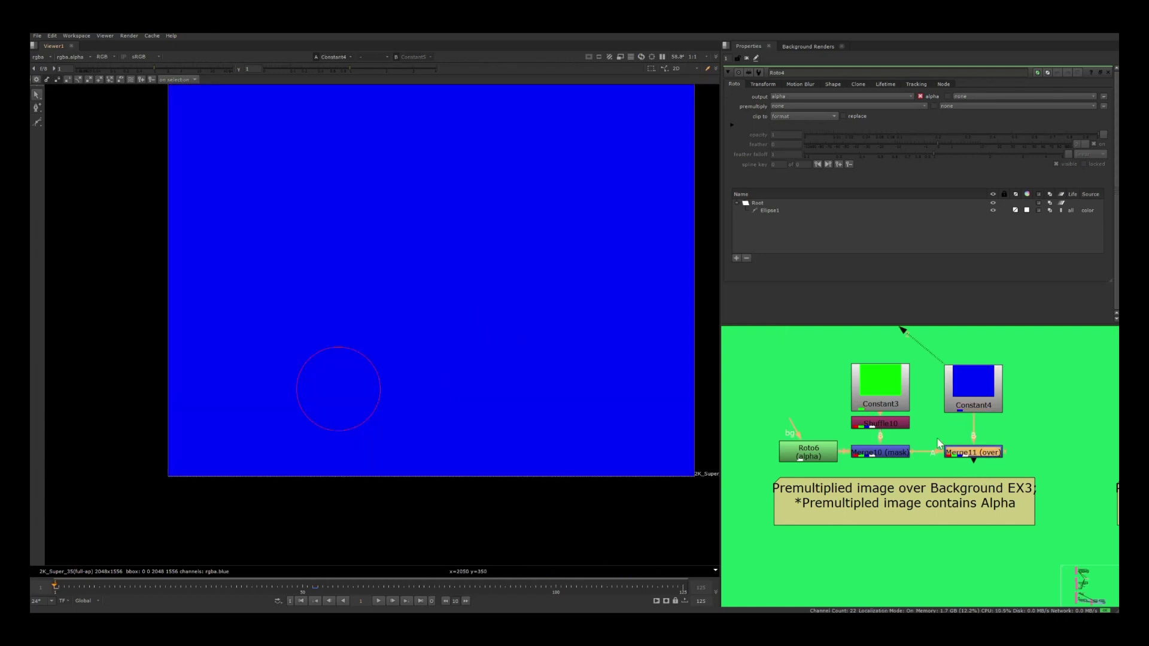
key(1)
click(886, 452)
key(1)
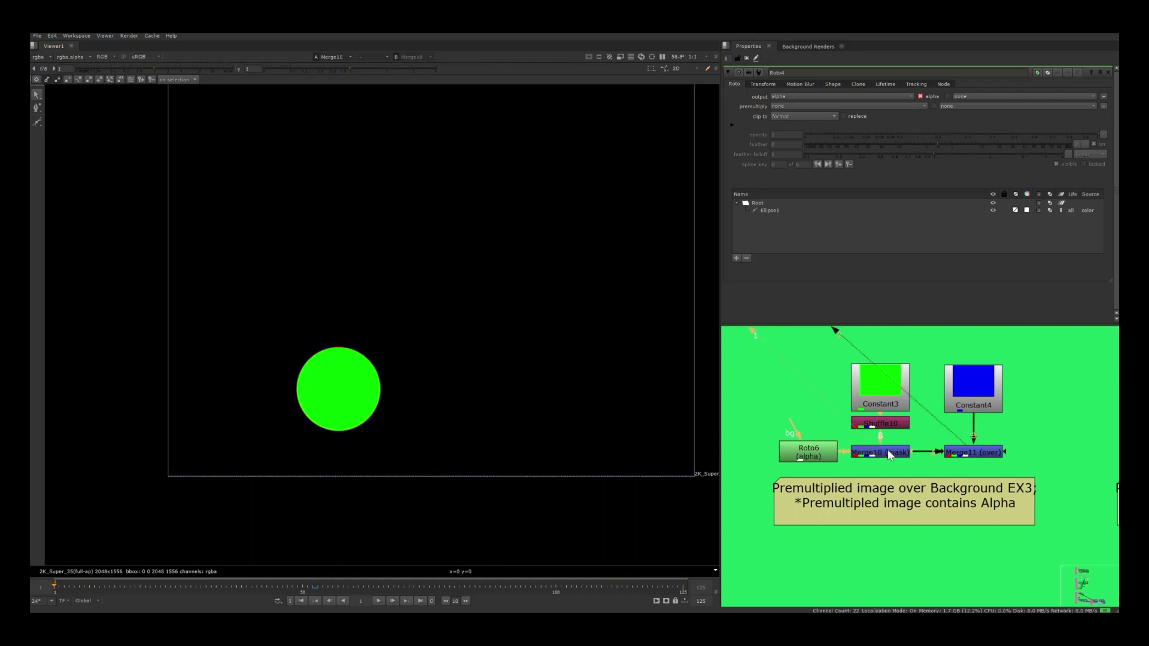
click(983, 455)
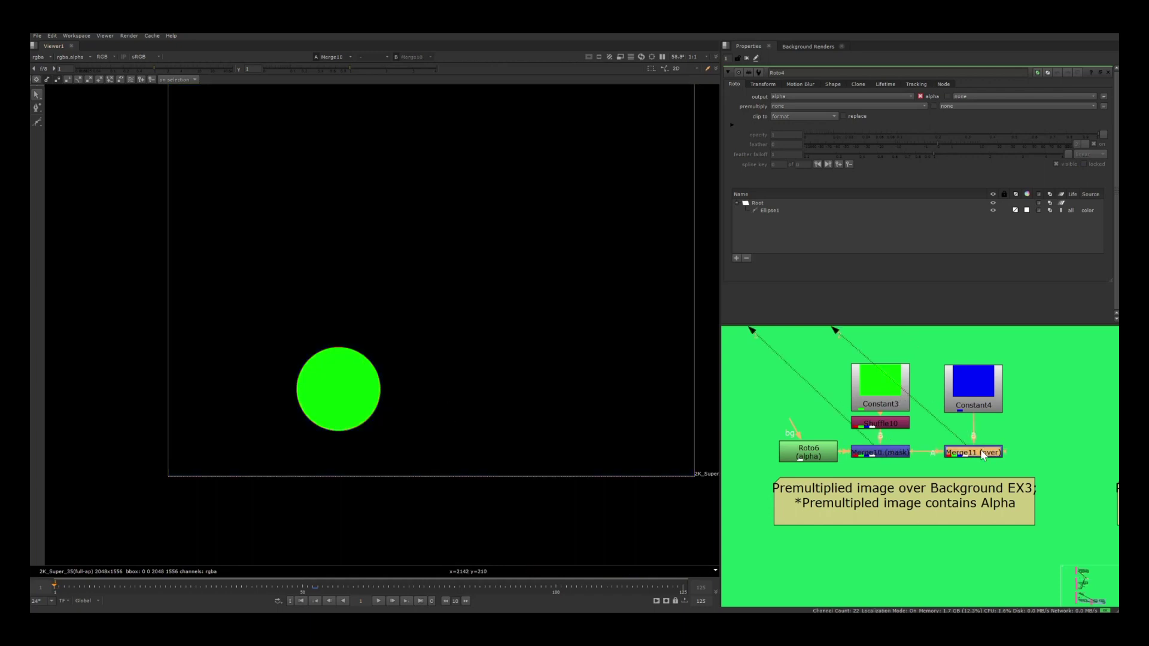
key(1)
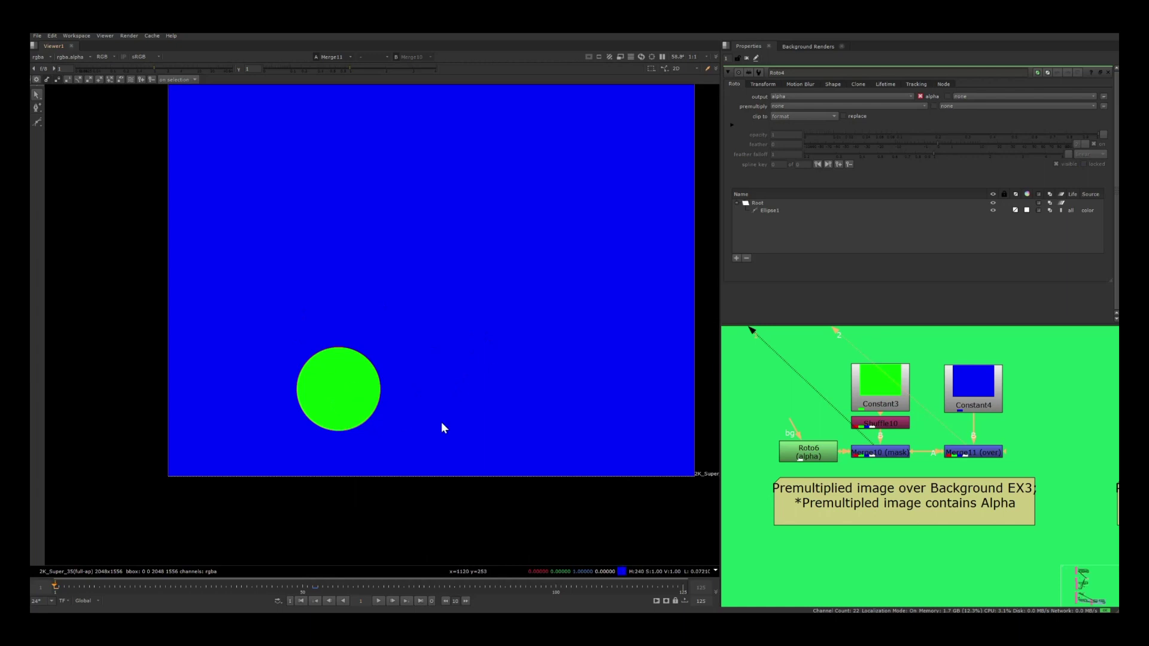
- View the over Merge, the mask Merge and the blue background's Shuffle in the "Premultiplied image over Background EX4" example
middle_drag(984, 432, 733, 417)
scroll(733, 417, down, 2)
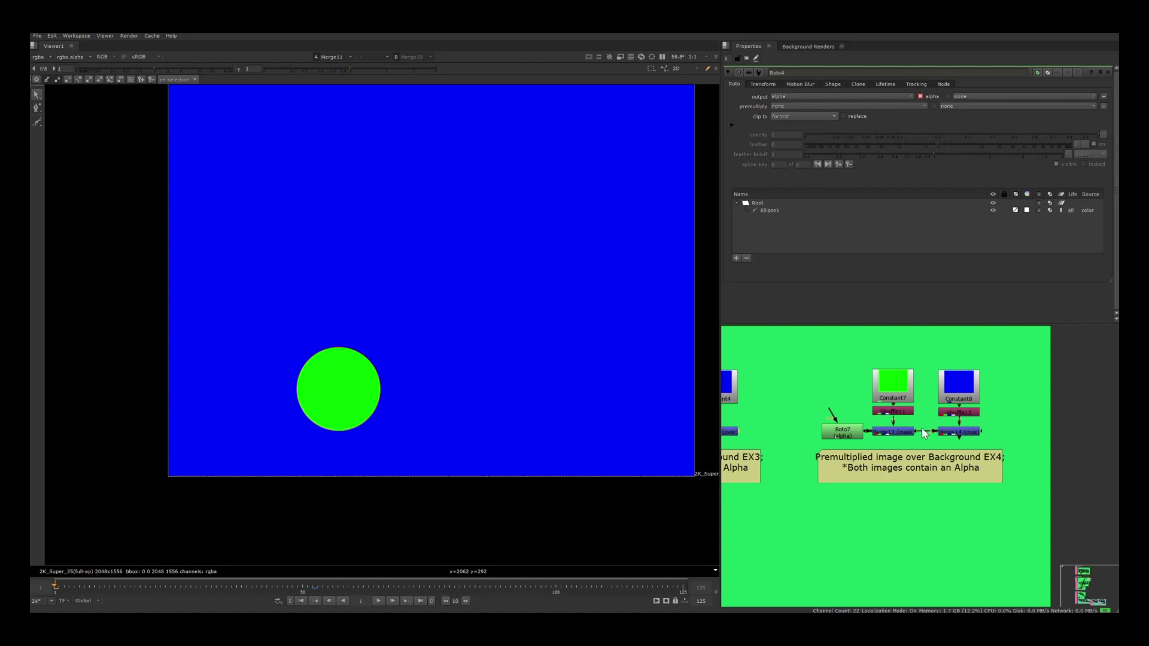
click(957, 432)
key(1)
click(888, 431)
key(1)
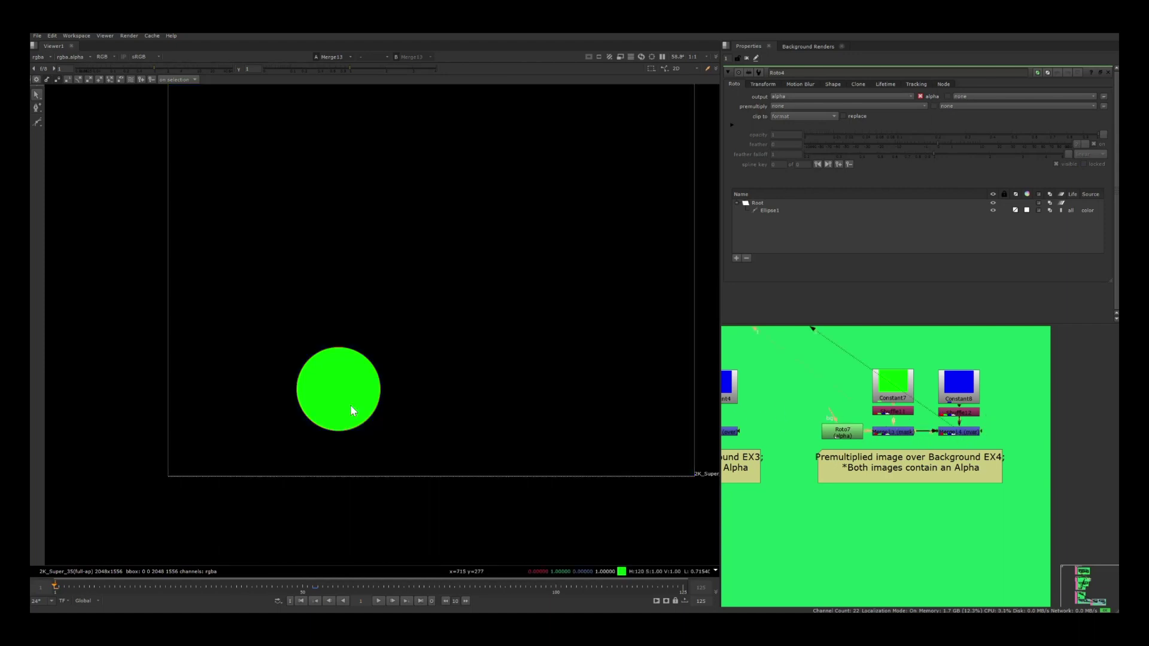
click(959, 413)
key(1)
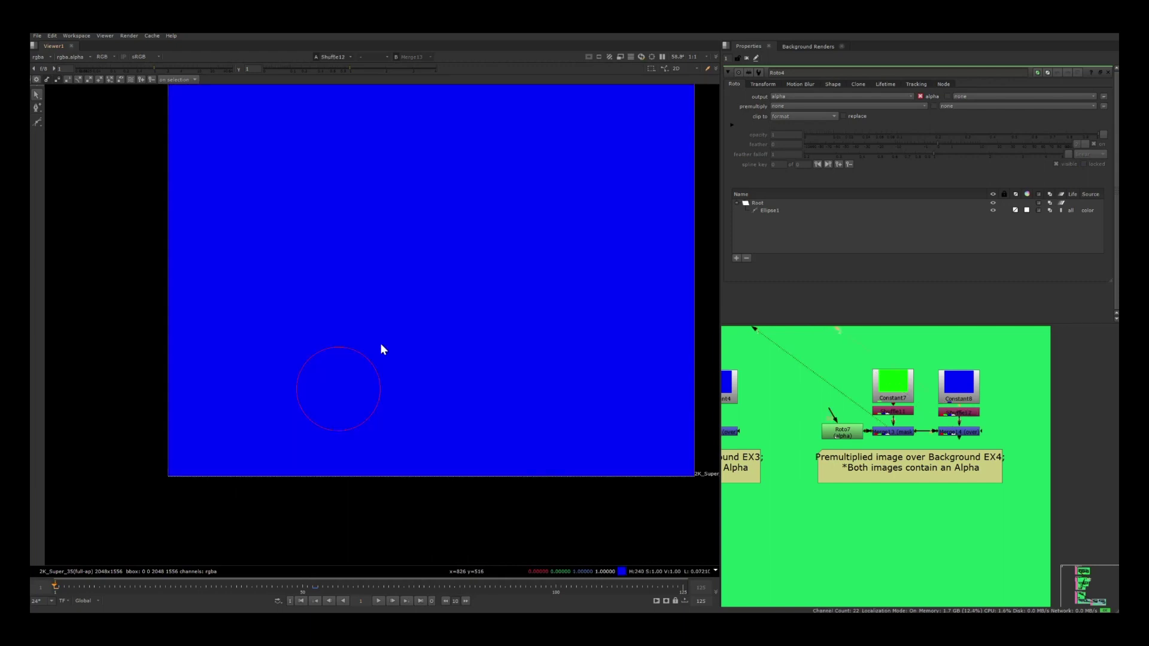
- View Merge14, the EX4 over result, and check its alpha channel before returning to full colour
click(957, 432)
key(1)
key(a)
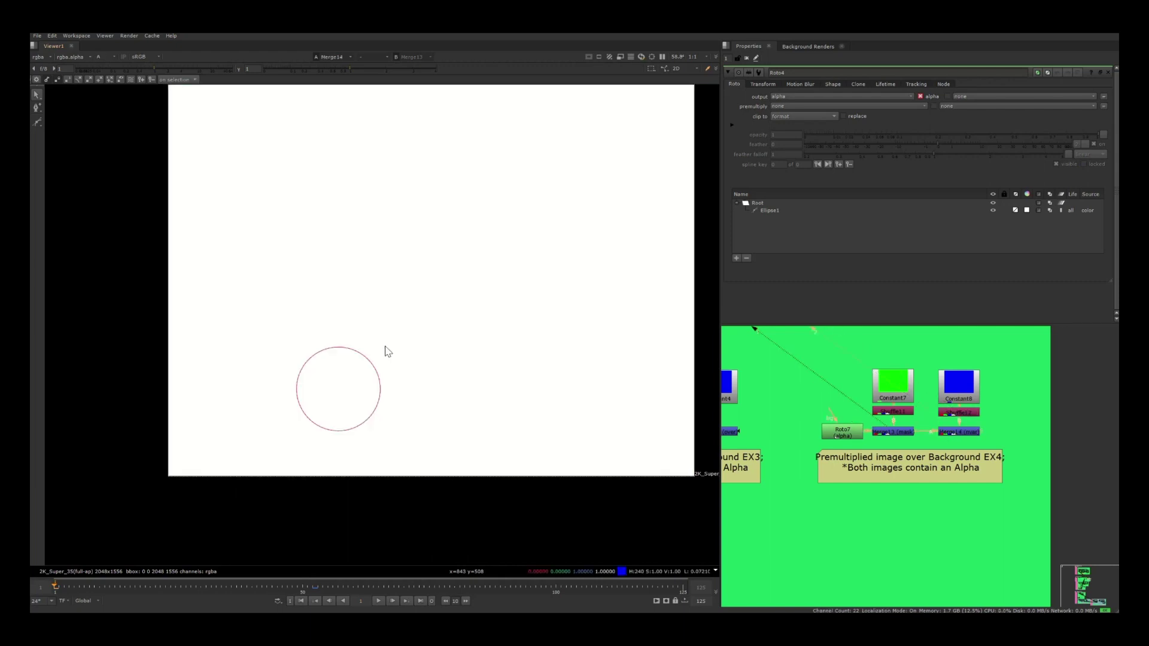
key(a)
key(a)
key(a)
scroll(932, 396, down, 3)
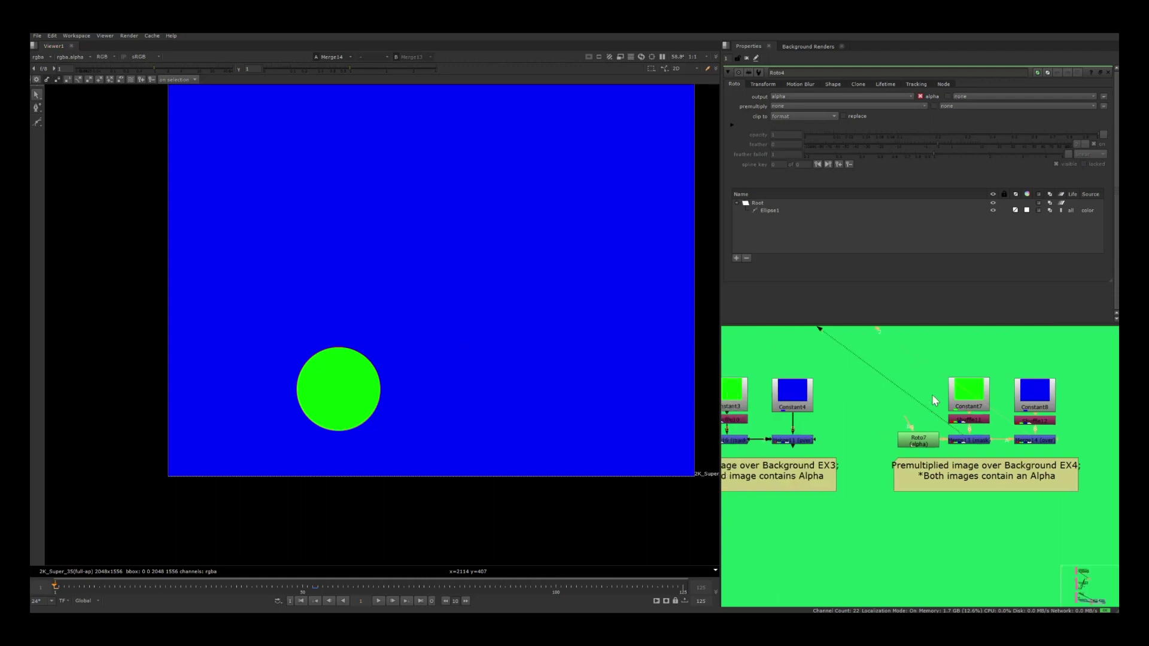
scroll(934, 398, down, 3)
scroll(916, 400, up, 2)
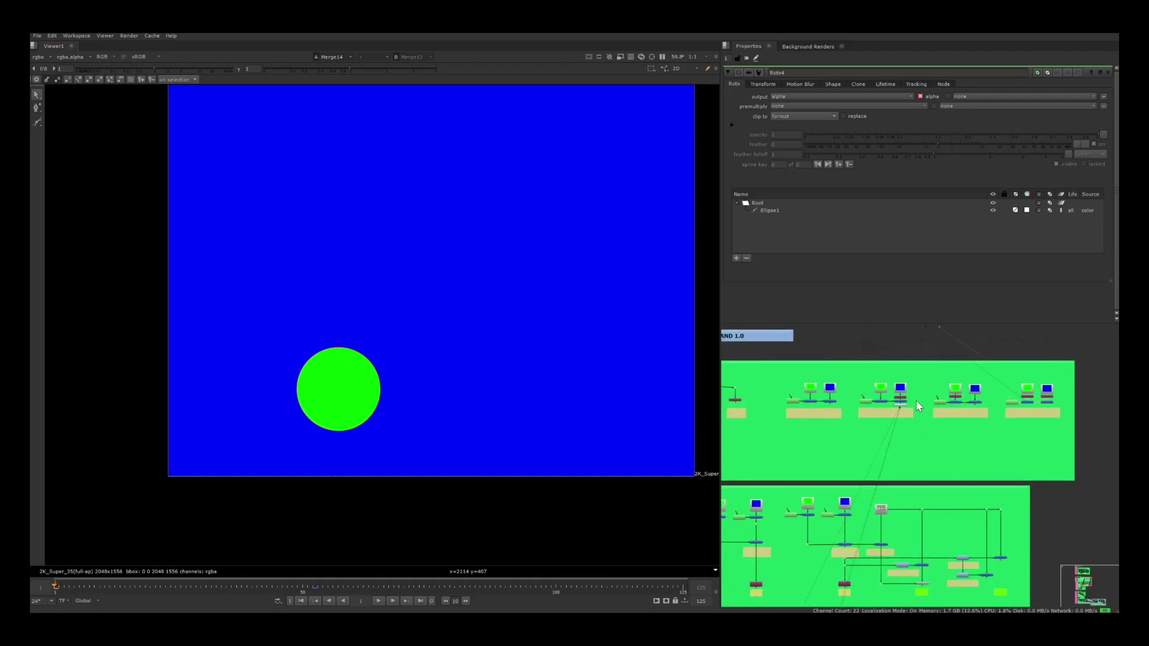
- Highlight the green foreground branch and the blue Constant2 background in the "Premultiplied image over Background EX1" example
middle_drag(821, 396, 888, 397)
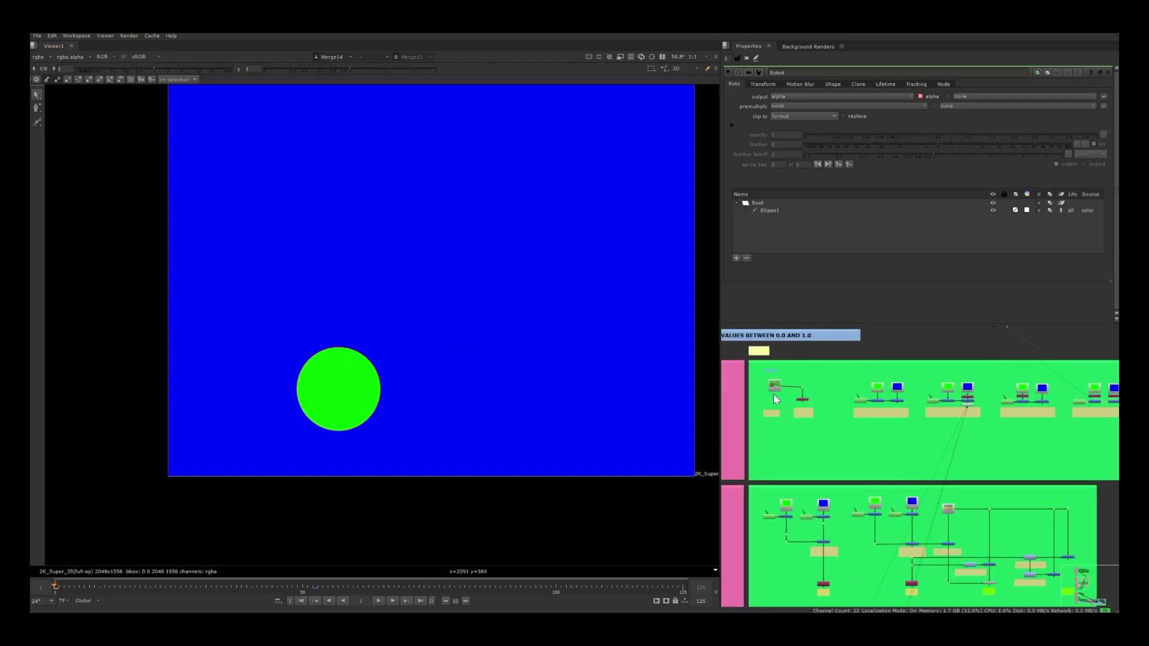
scroll(970, 396, up, 2)
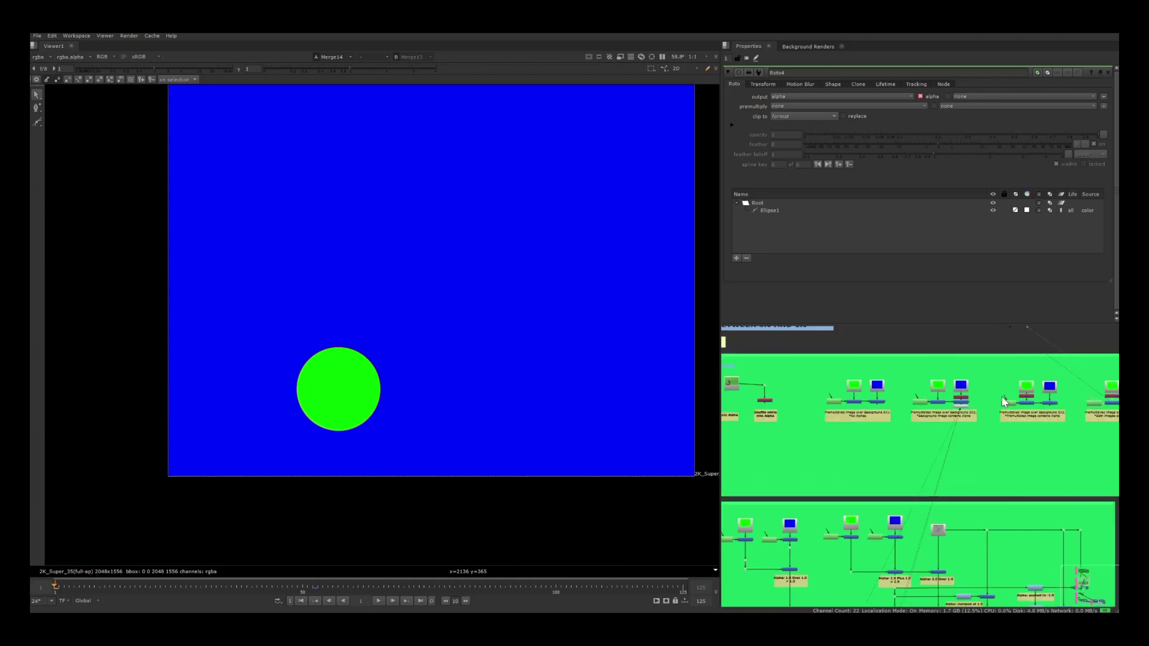
scroll(890, 399, up, 4)
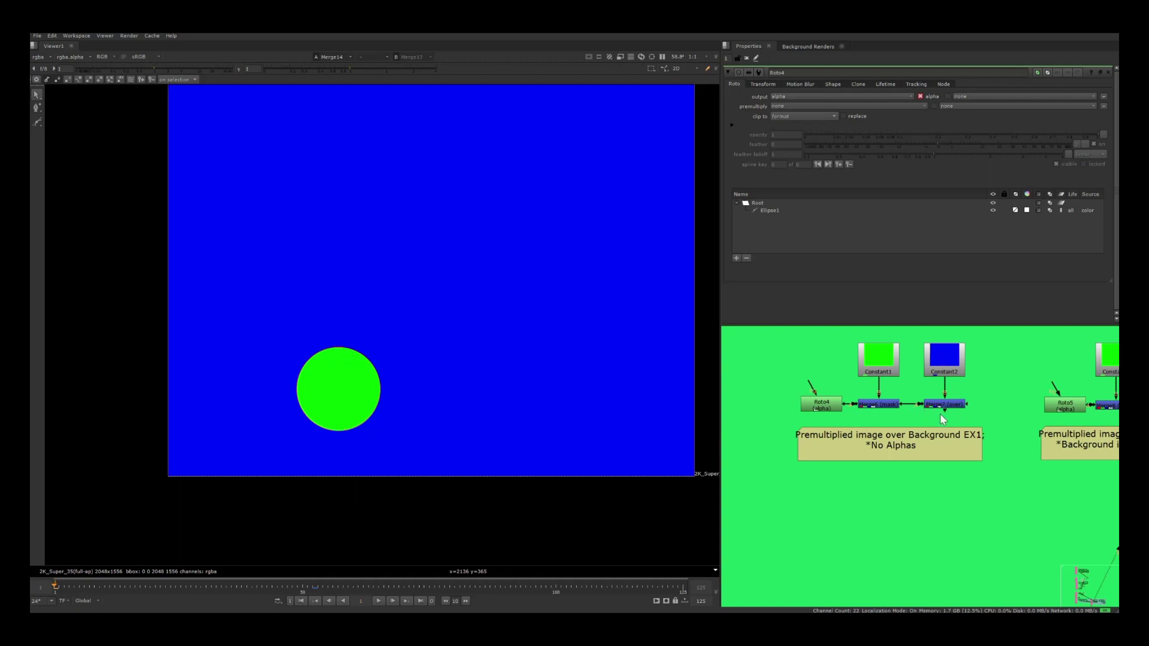
middle_drag(943, 419, 904, 420)
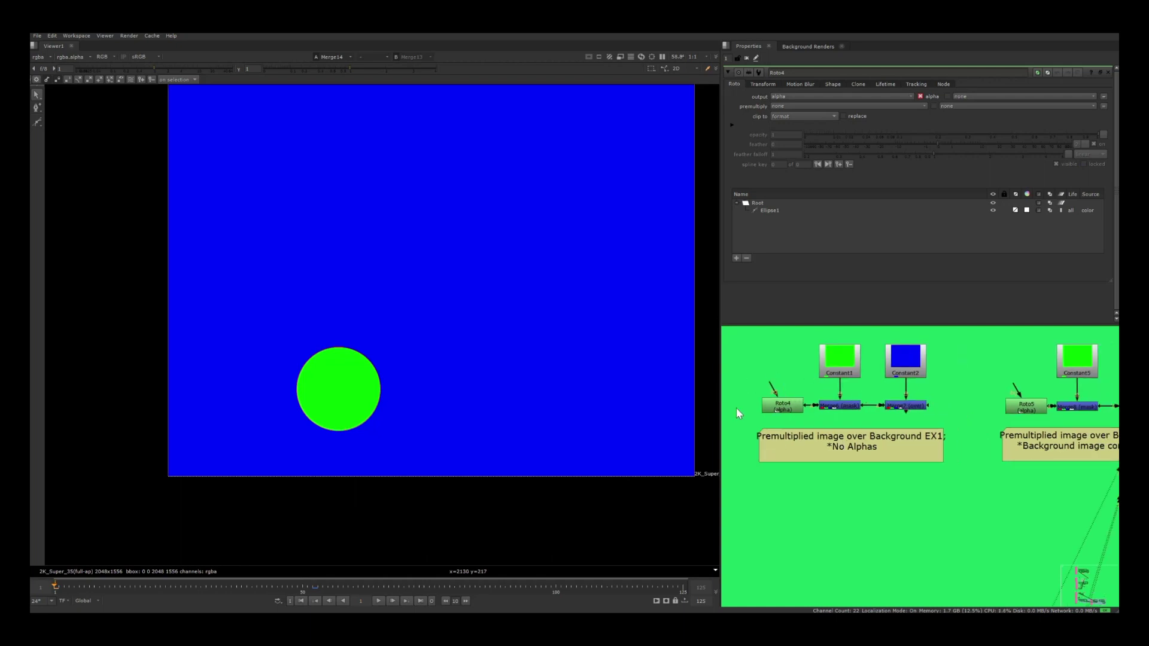
drag(875, 337, 761, 426)
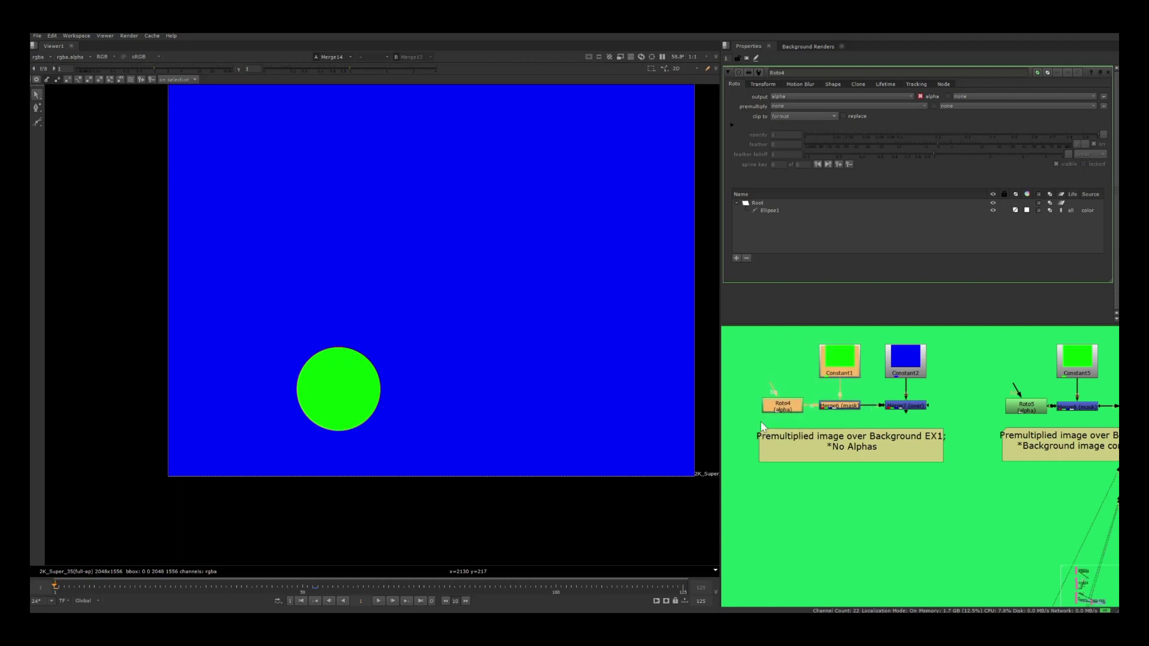
drag(761, 338, 856, 448)
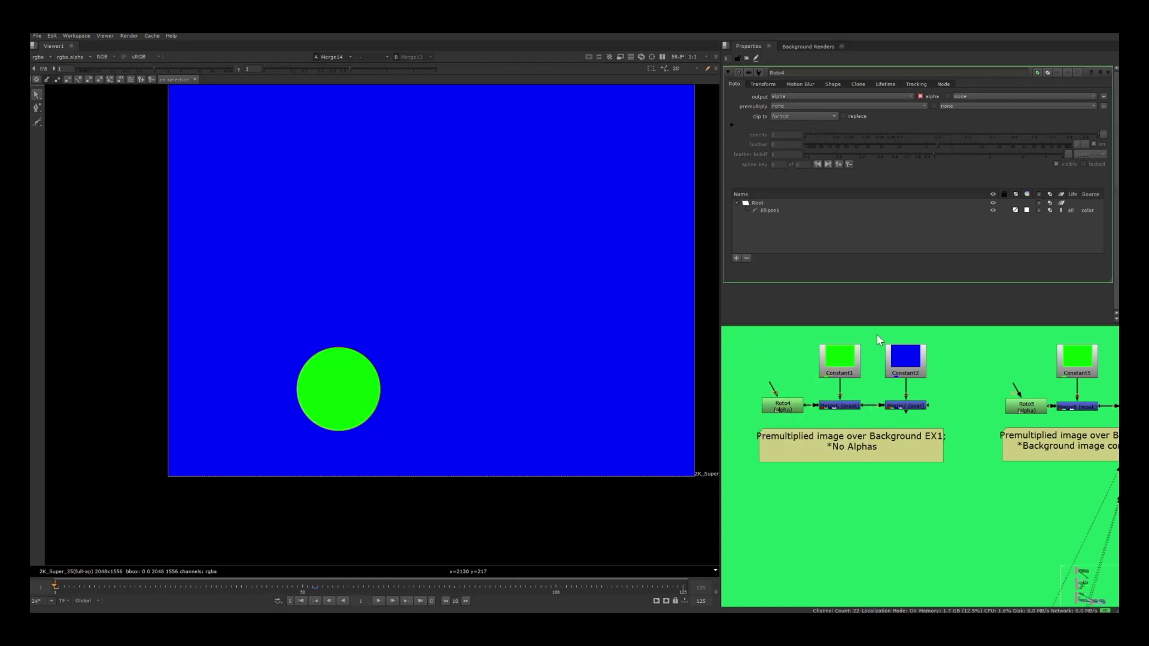
drag(876, 335, 764, 431)
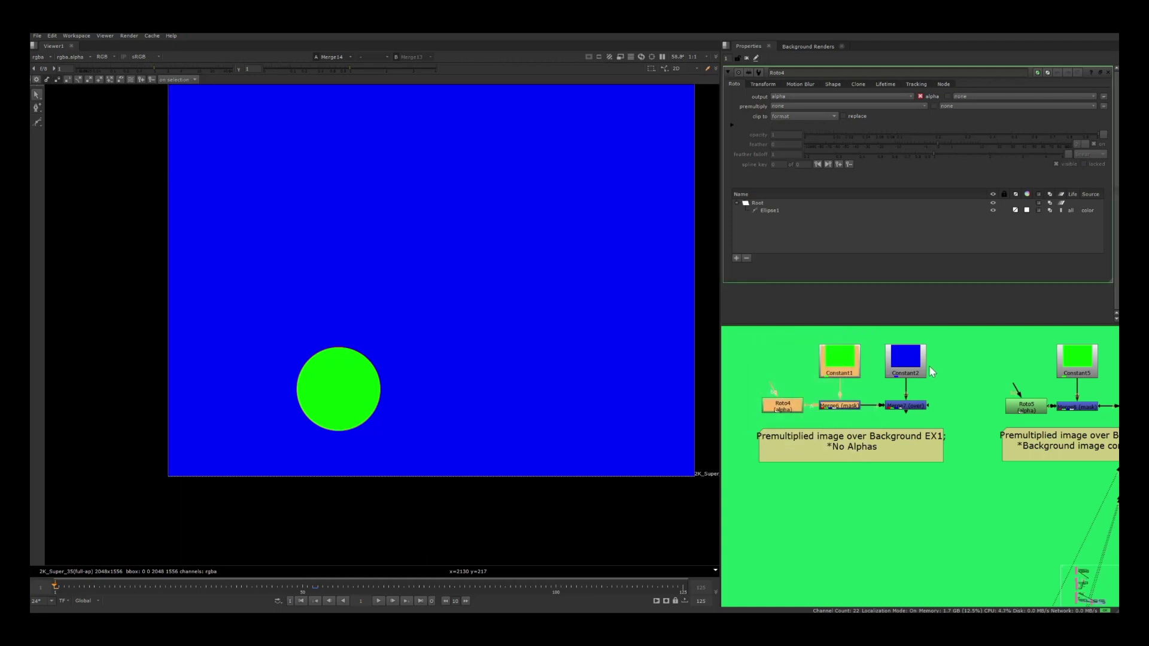
drag(956, 333, 887, 389)
- View the EX1 mask Merge, check its alpha channel, and view the over Merge in full colour
middle_drag(878, 403, 815, 407)
click(911, 410)
click(939, 412)
key(1)
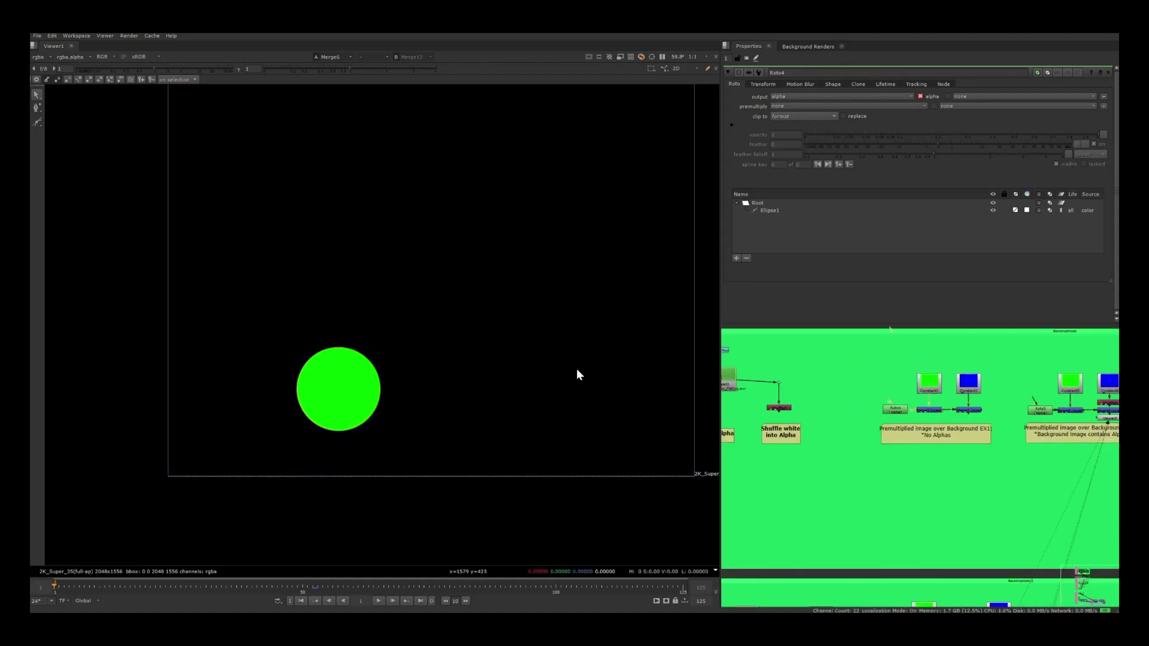
key(a)
key(a)
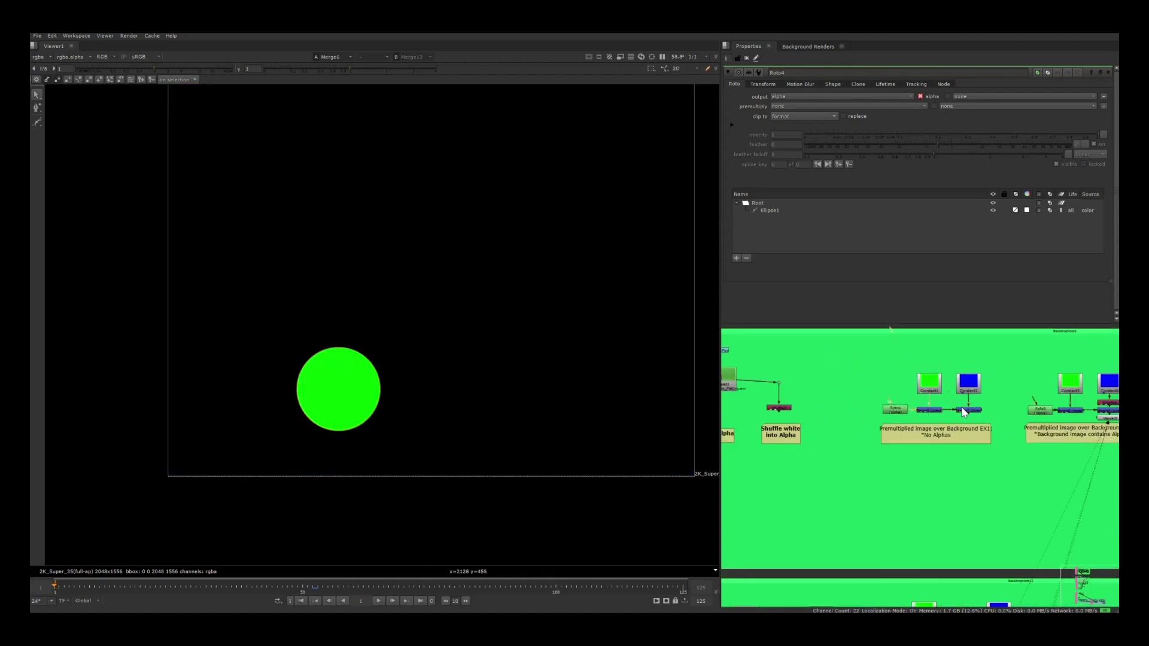
click(964, 410)
key(1)
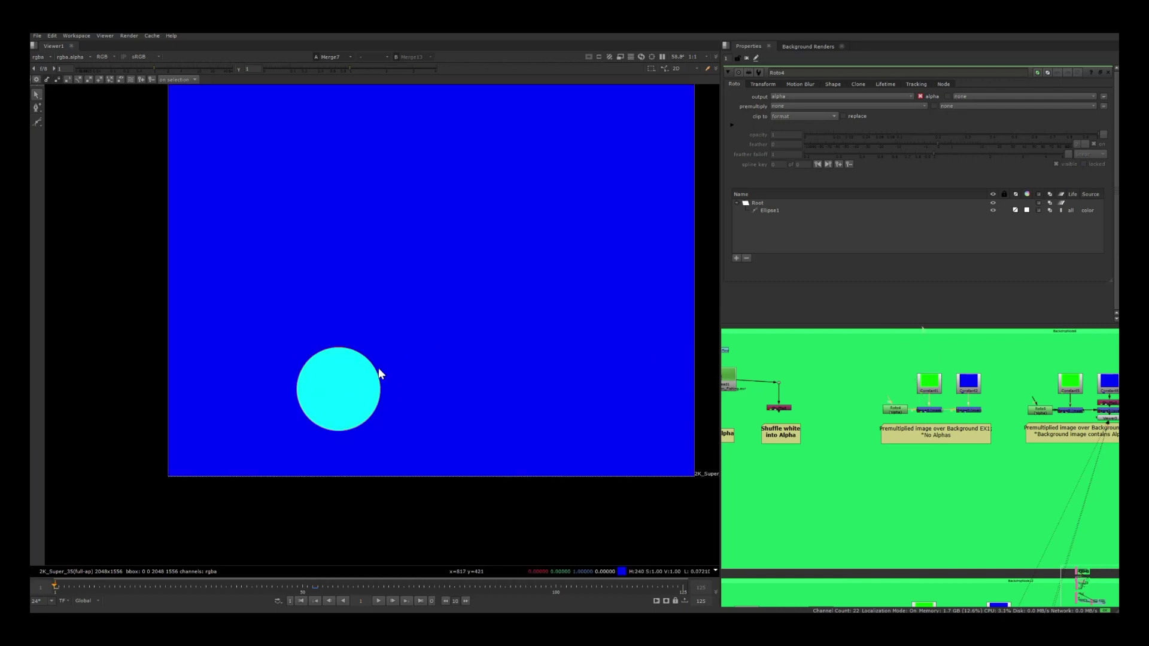
- View Merge10 (mask) and Merge11 (over) in the EX3 example, checking the alpha channel of each
middle_drag(1092, 433, 819, 441)
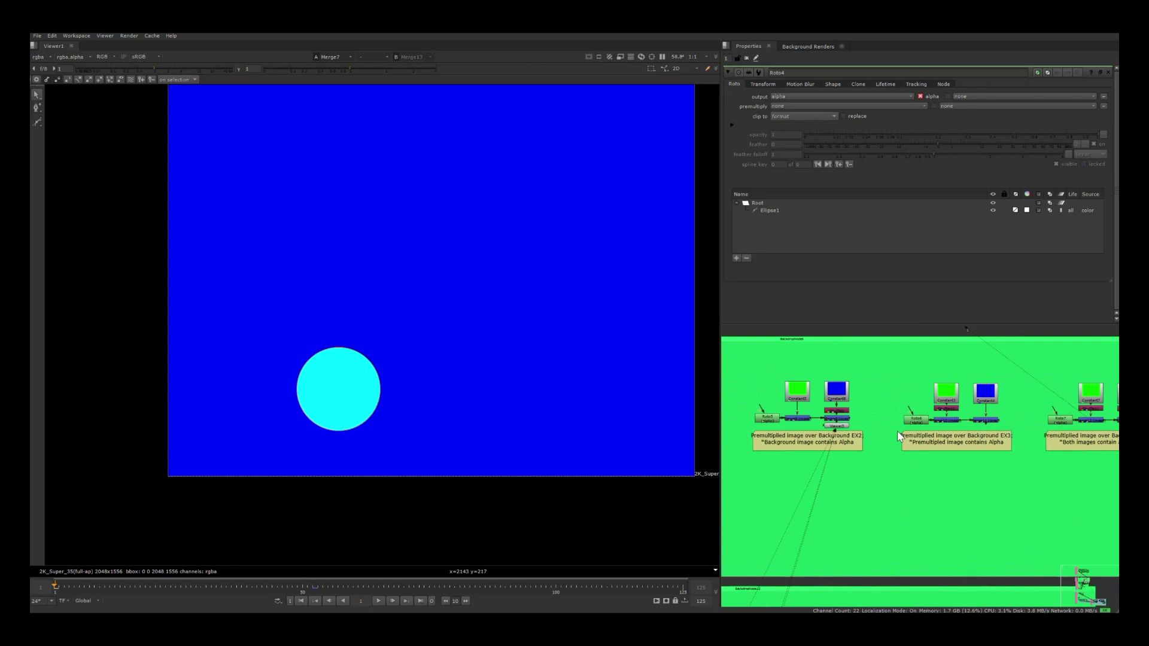
click(952, 421)
key(1)
key(a)
key(a)
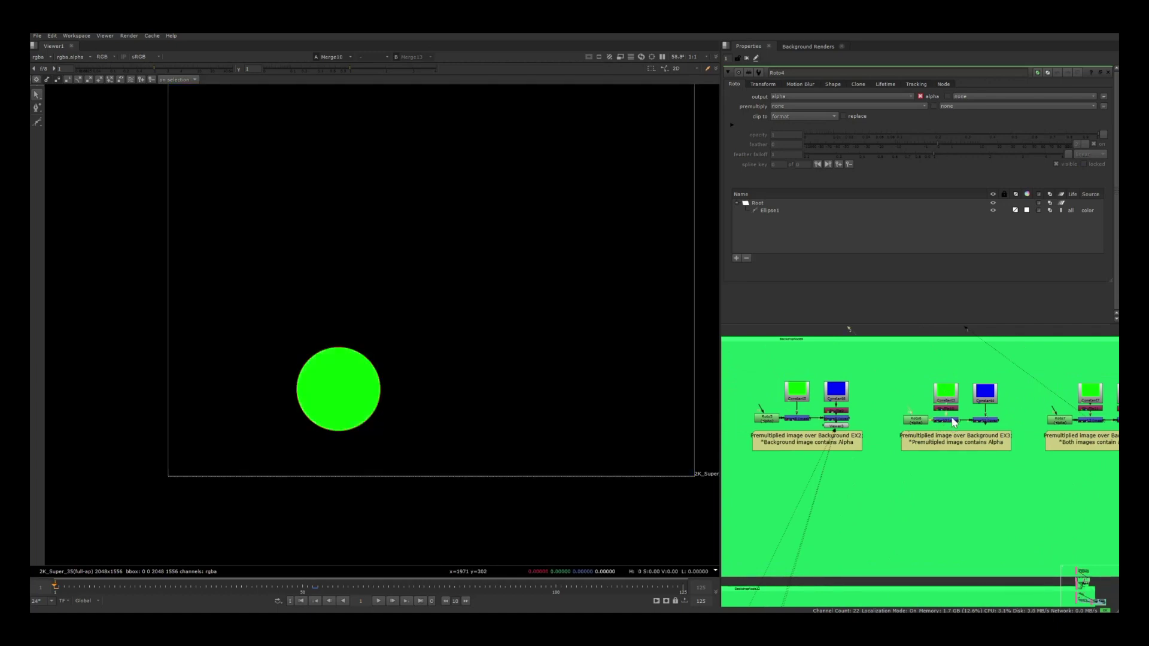
click(990, 421)
key(1)
key(a)
key(a)
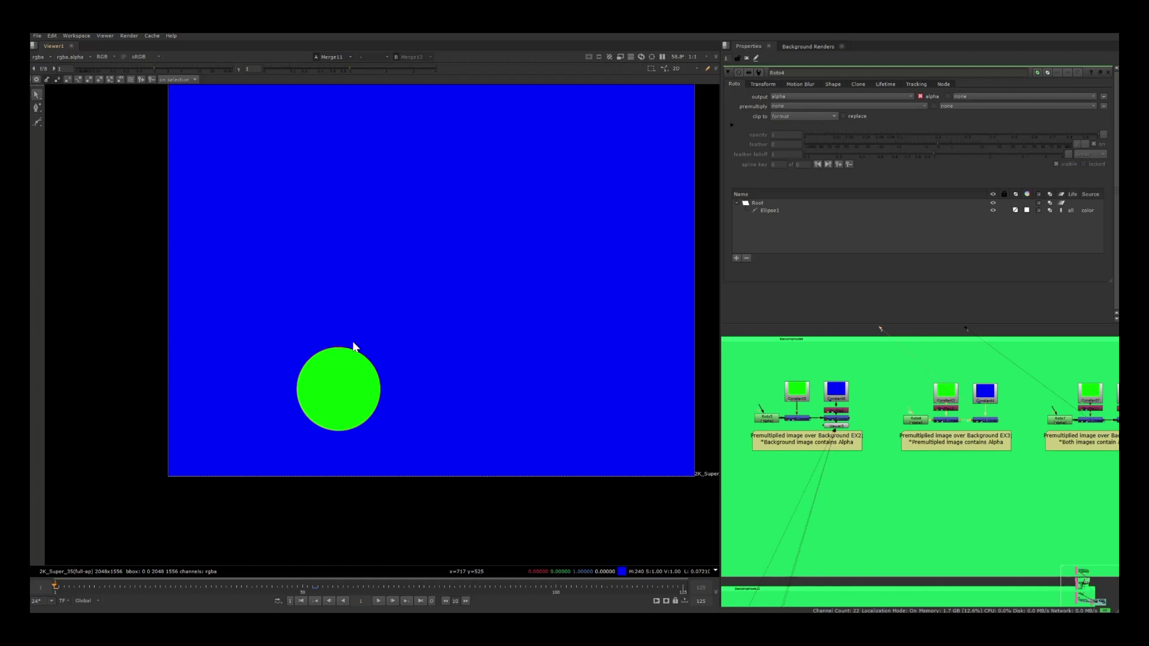
- View the green mask Merge, the blue mask Merge and their over Merge in the "Alpha: 1.0 Over 1.0 = 1.0" example
scroll(957, 450, down, 5)
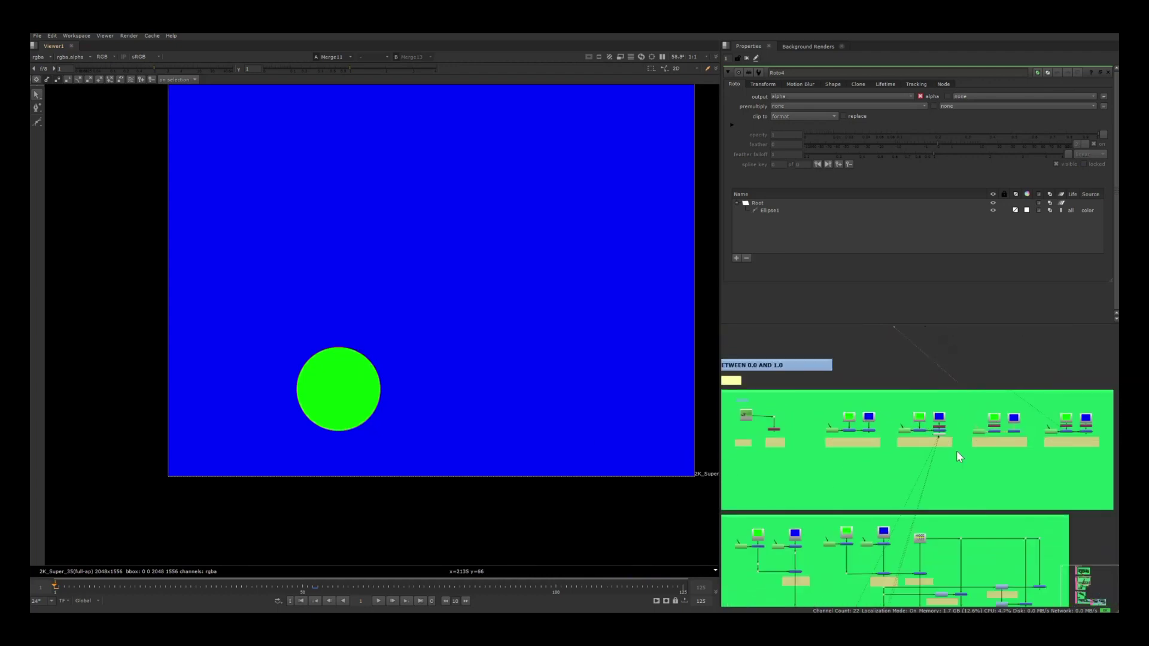
scroll(1020, 444, up, 3)
middle_drag(980, 474, 964, 411)
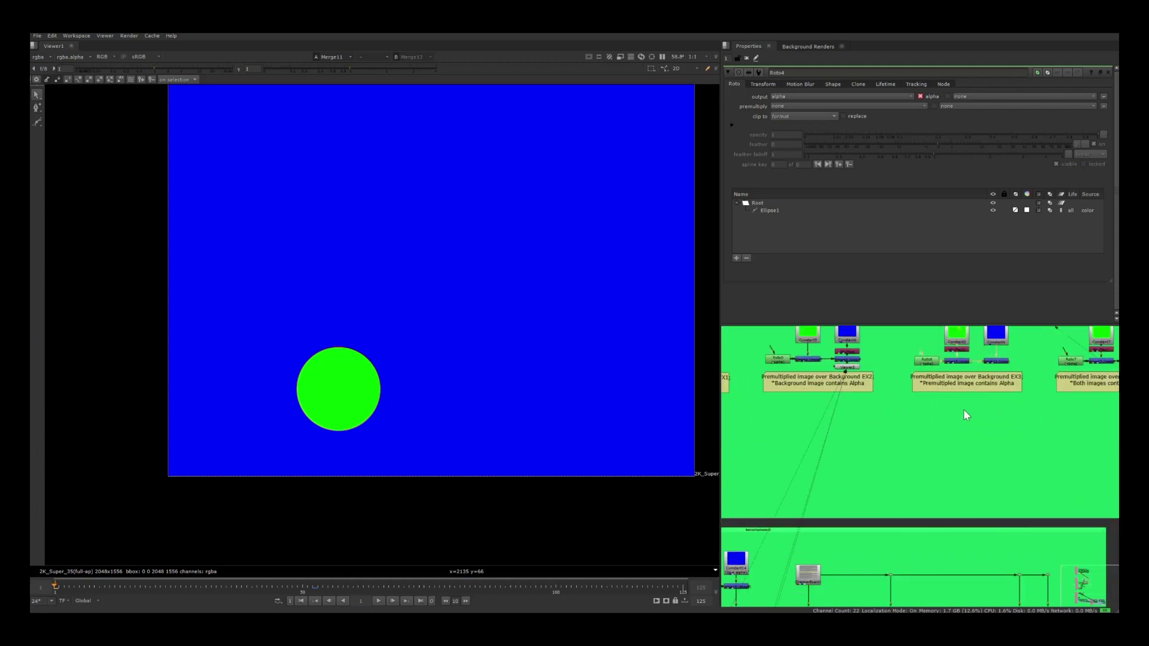
scroll(965, 413, down, 7)
scroll(919, 451, up, 4)
scroll(921, 454, up, 5)
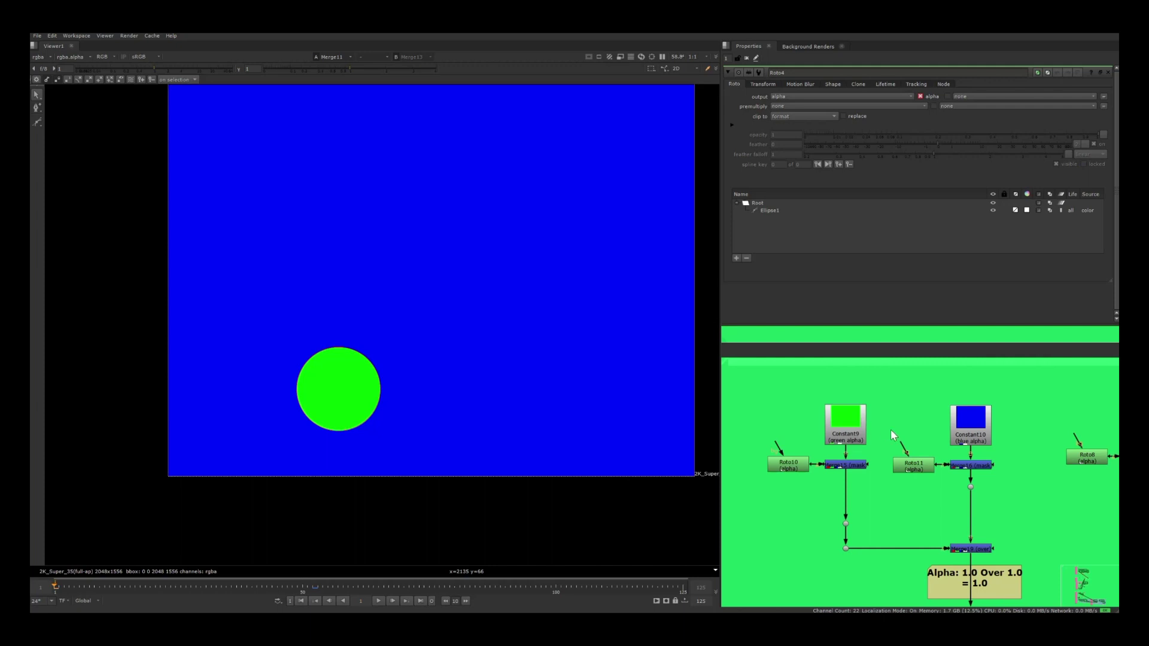
middle_drag(891, 430, 891, 400)
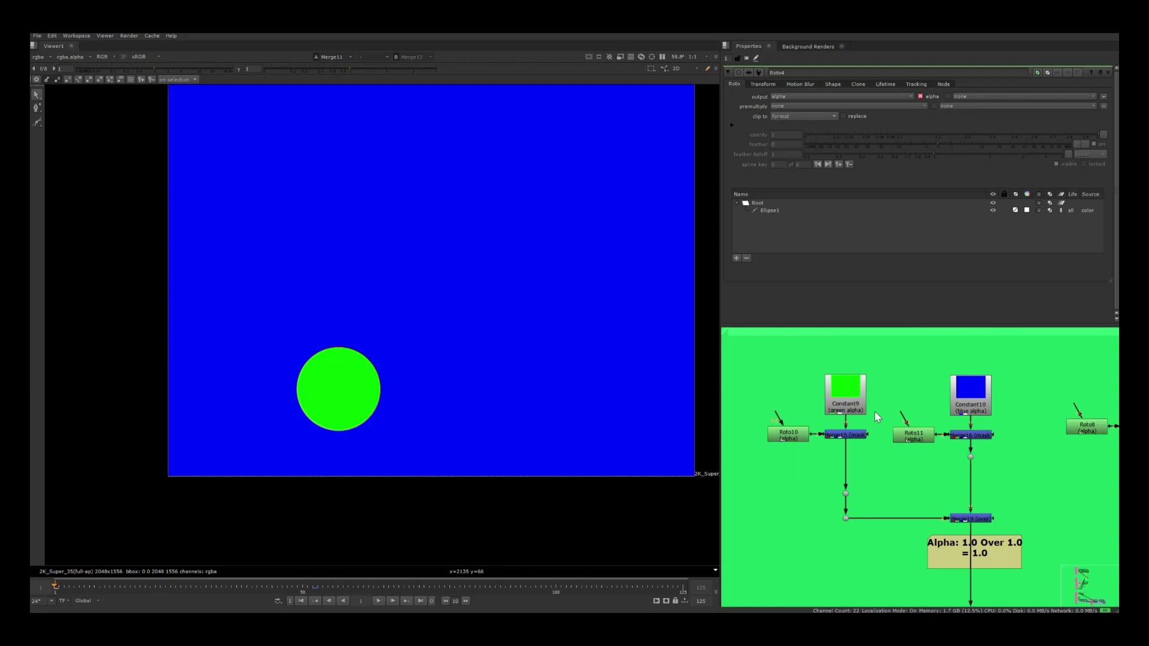
click(856, 435)
key(1)
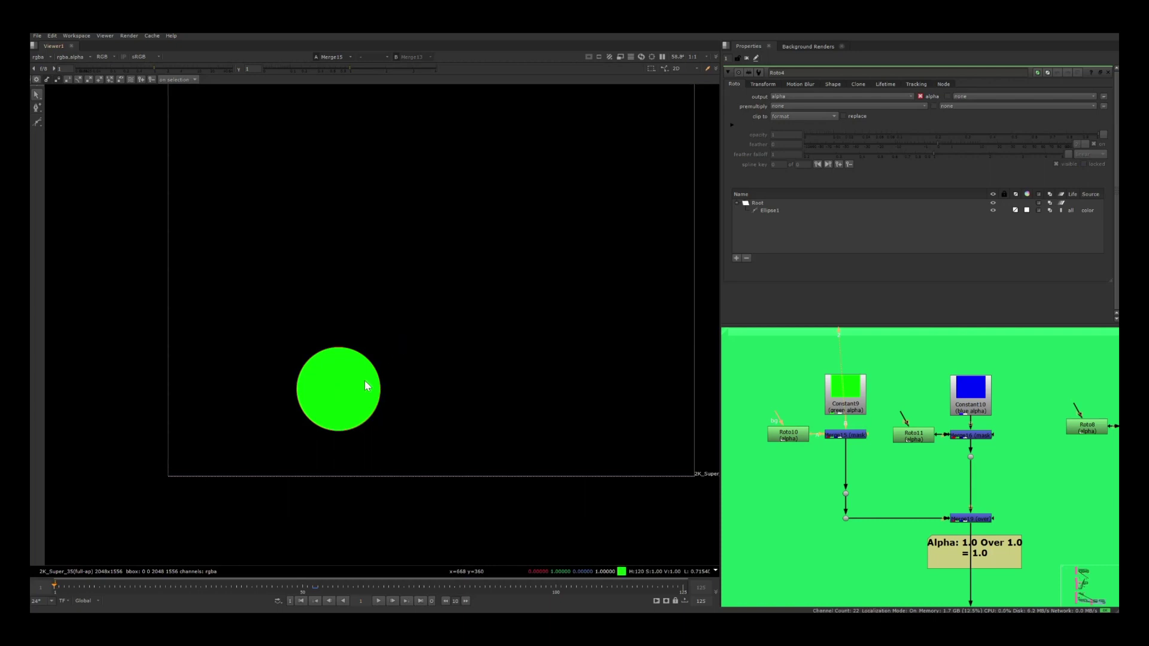
click(985, 435)
key(1)
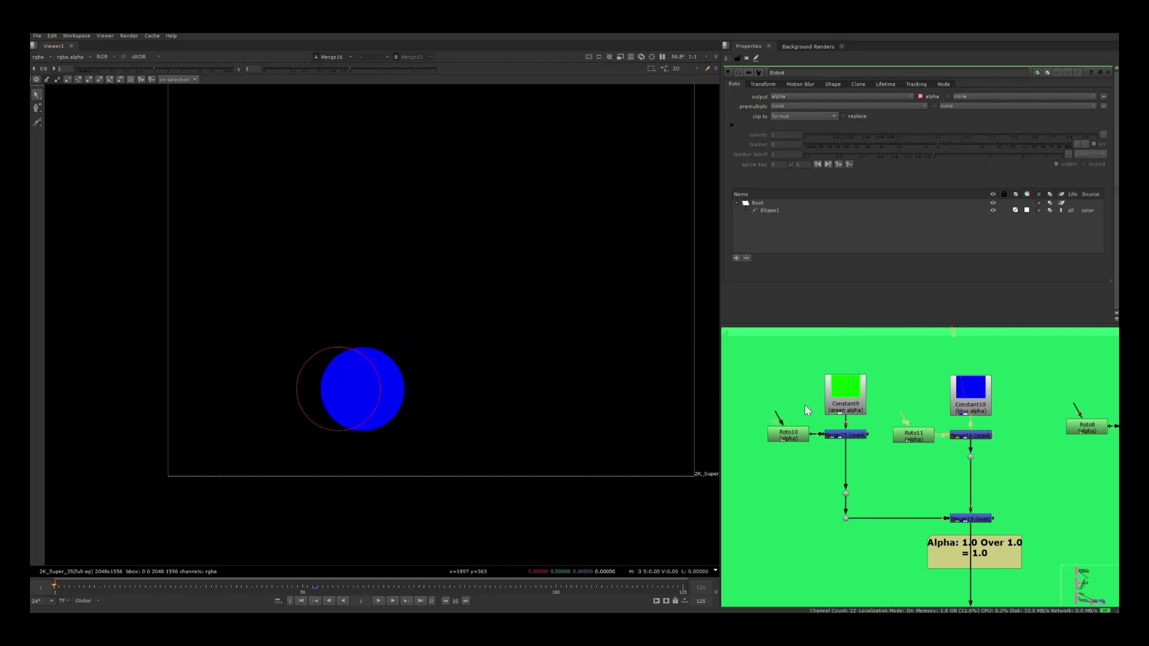
click(979, 519)
key(1)
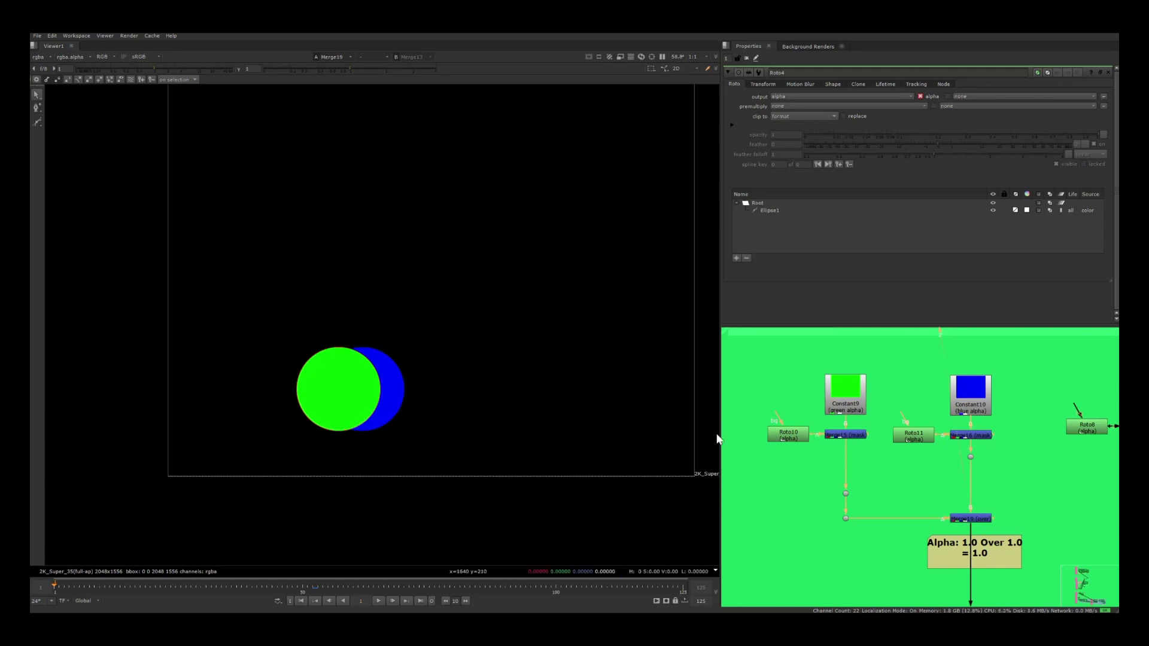
- View both mask Merges and the plus Merge in the "Alpha: 1.0 Plus 1.0 = 2.0" example, checking the plus result's alpha channel
middle_drag(1041, 498, 936, 422)
scroll(936, 421, down, 1)
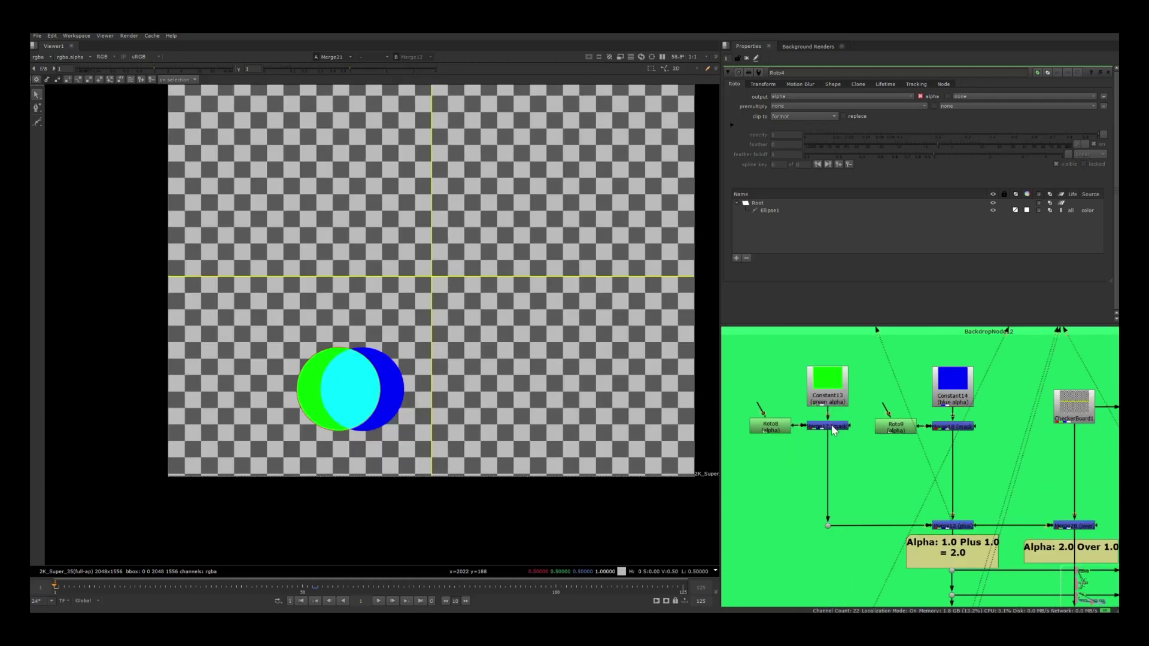
click(830, 426)
key(1)
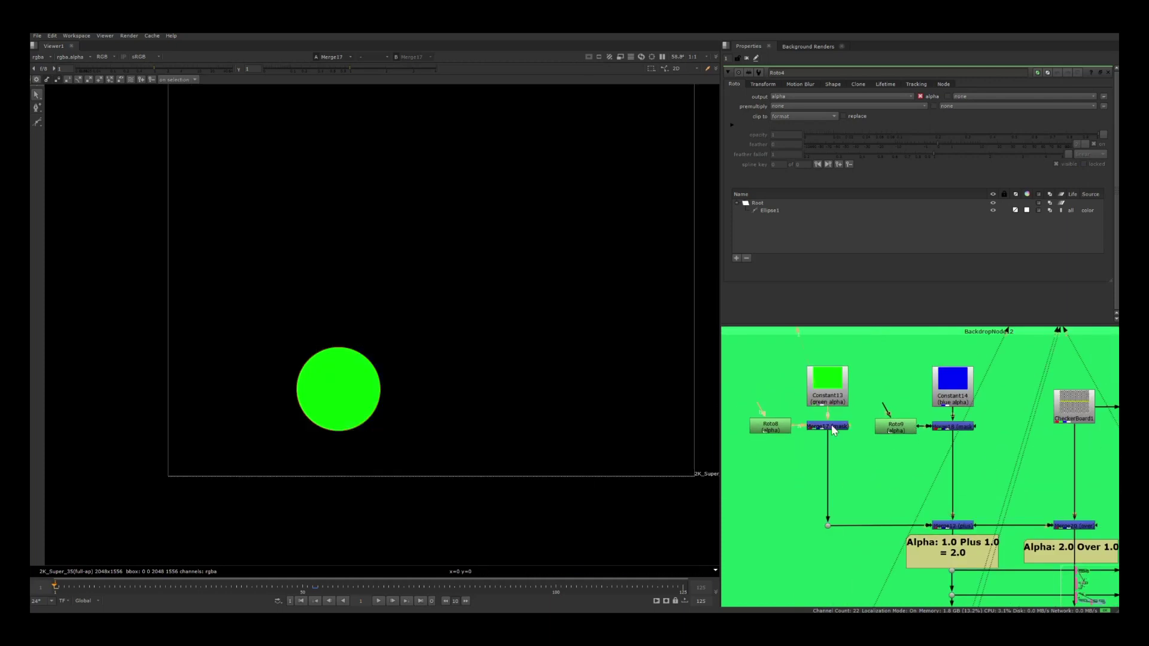
click(962, 426)
key(1)
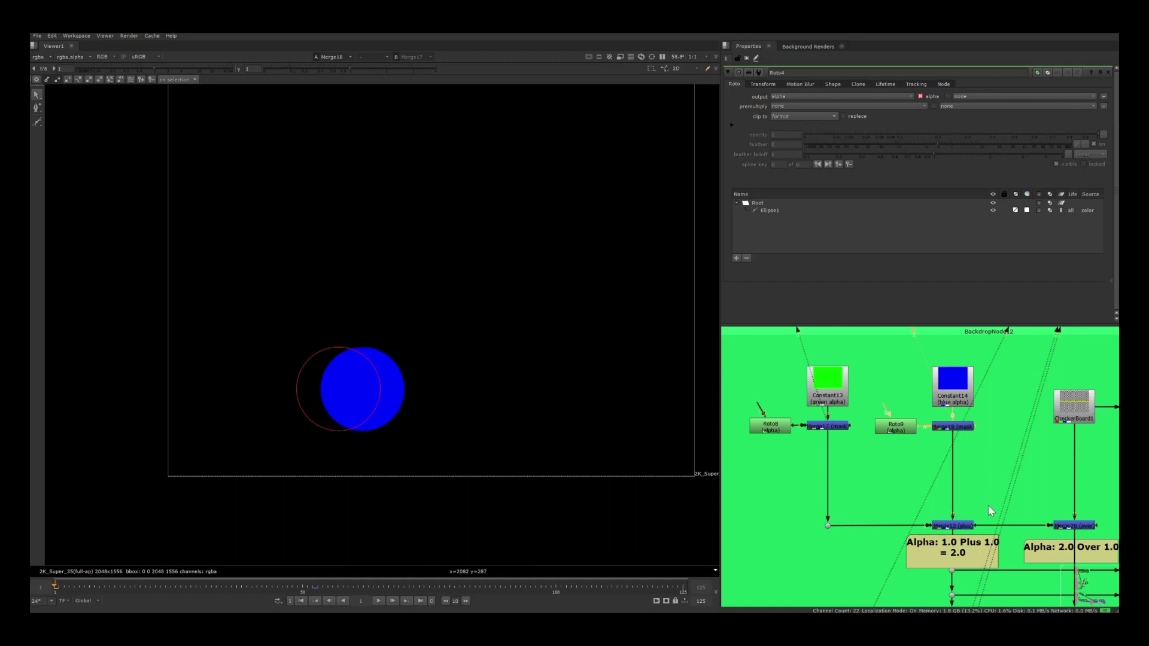
click(969, 526)
key(1)
key(a)
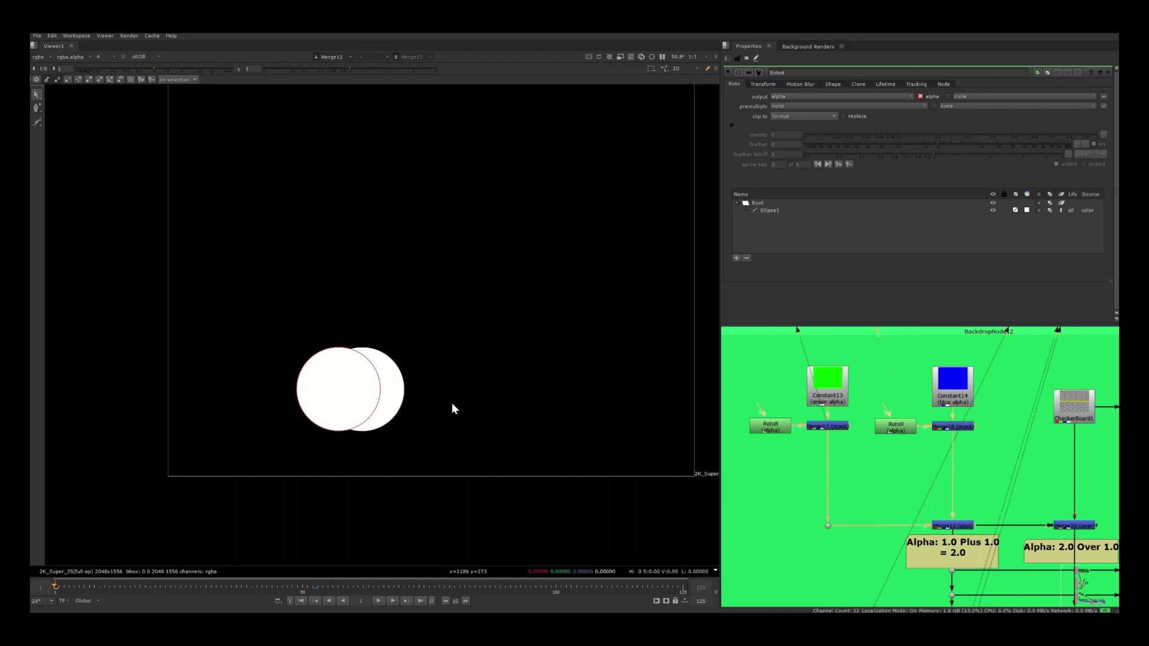
key(a)
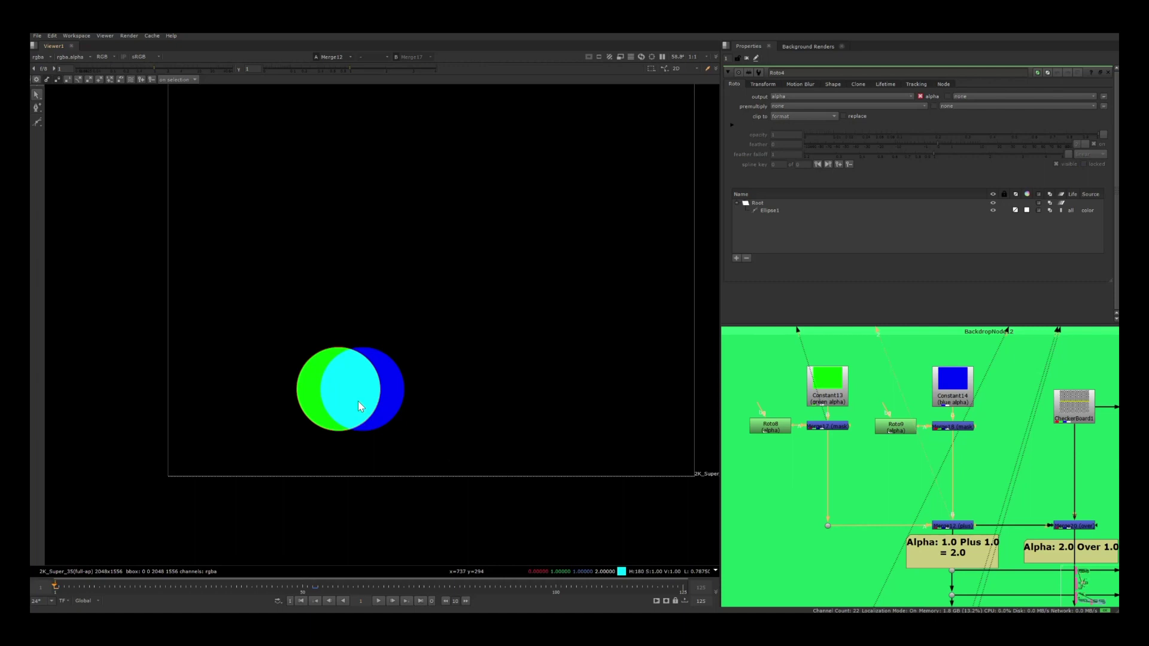
- View the "Alpha: 2.0 Over 1.0" Merge over the checkerboard and highlight the nodes feeding it
middle_drag(1014, 486, 909, 409)
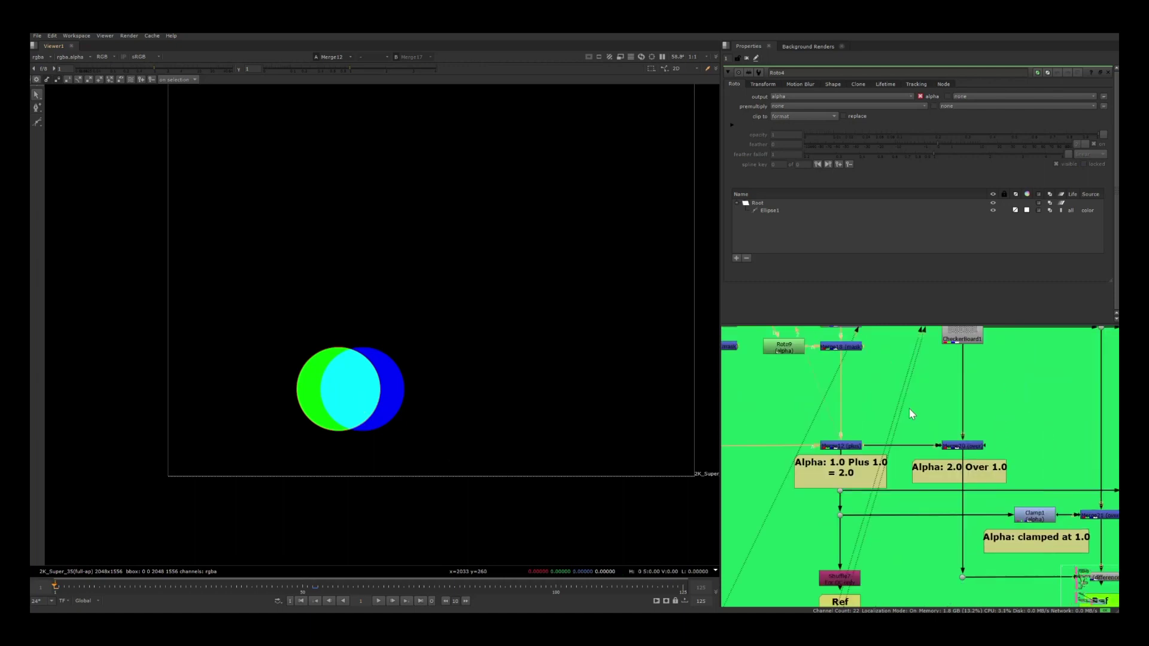
click(960, 444)
key(1)
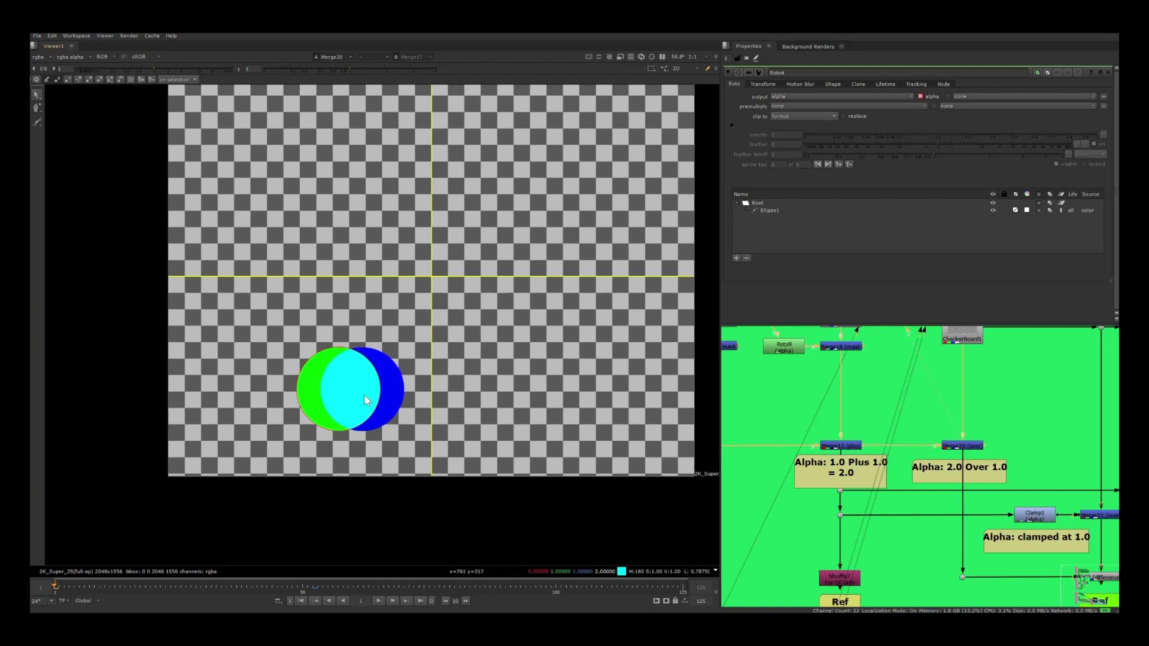
scroll(947, 451, down, 4)
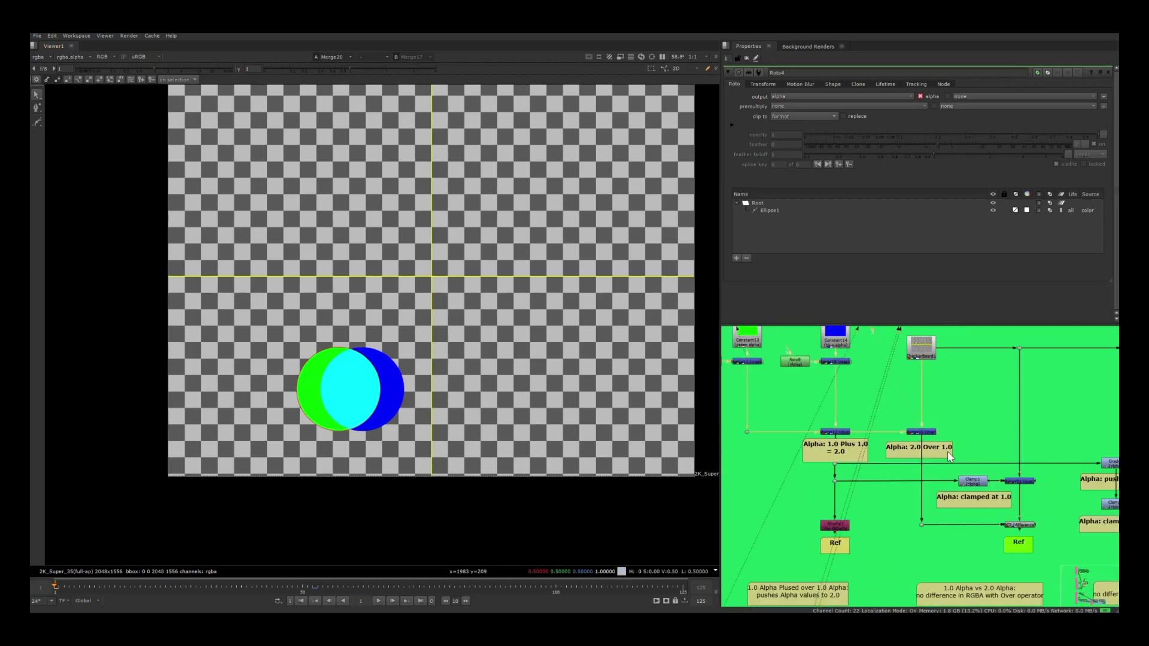
drag(963, 349, 721, 479)
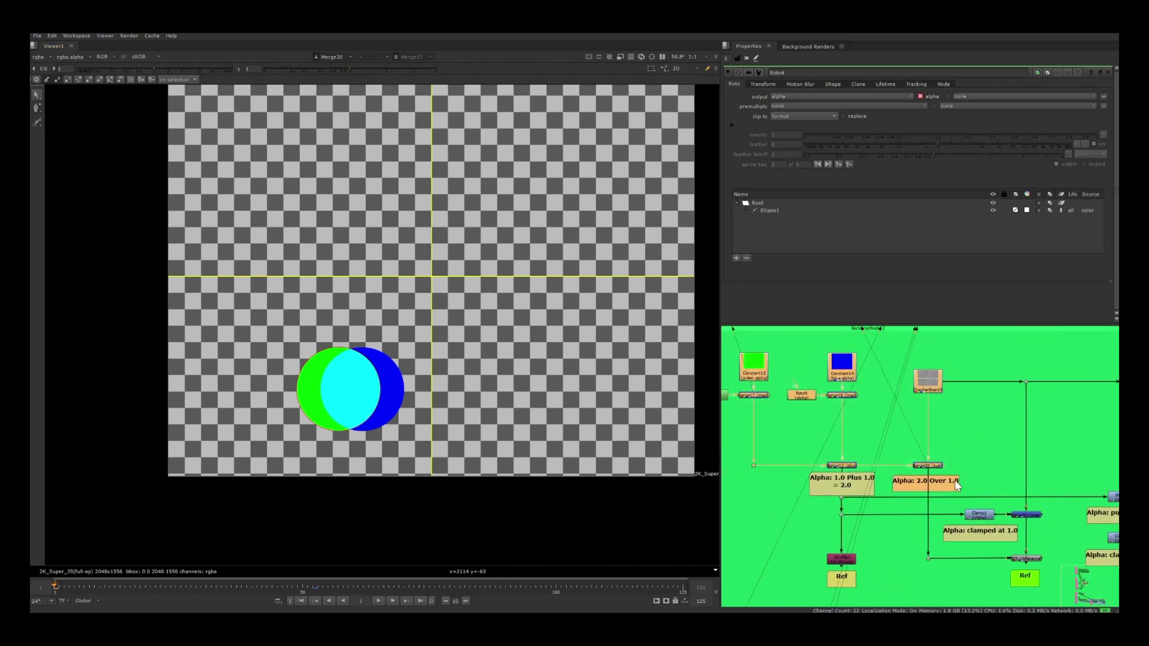
middle_drag(906, 471, 897, 441)
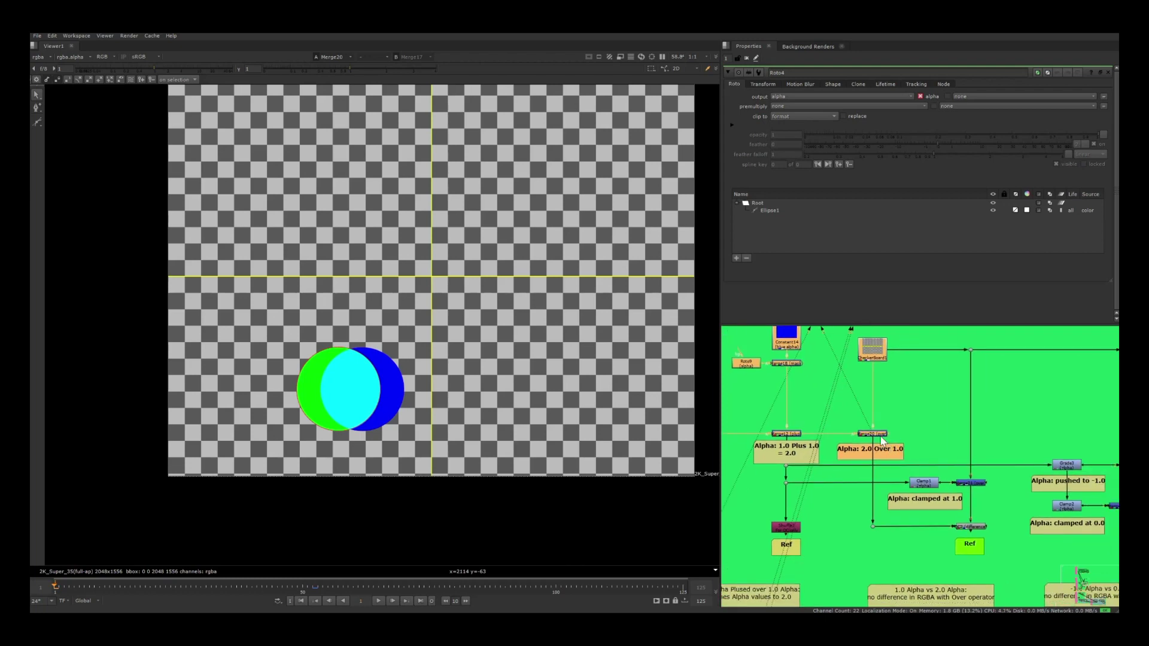
click(881, 437)
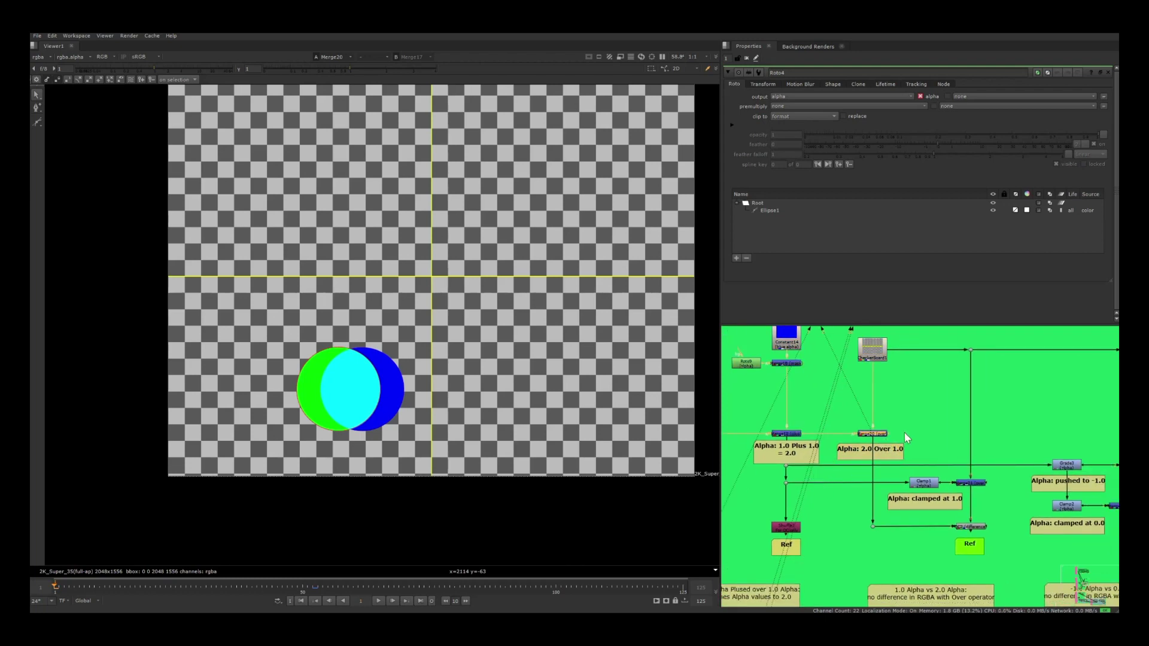
- Open the settings of Clamp1 and compare its over Merge, Merge21, with the unclamped Merge20, ending on Merge20
click(932, 485)
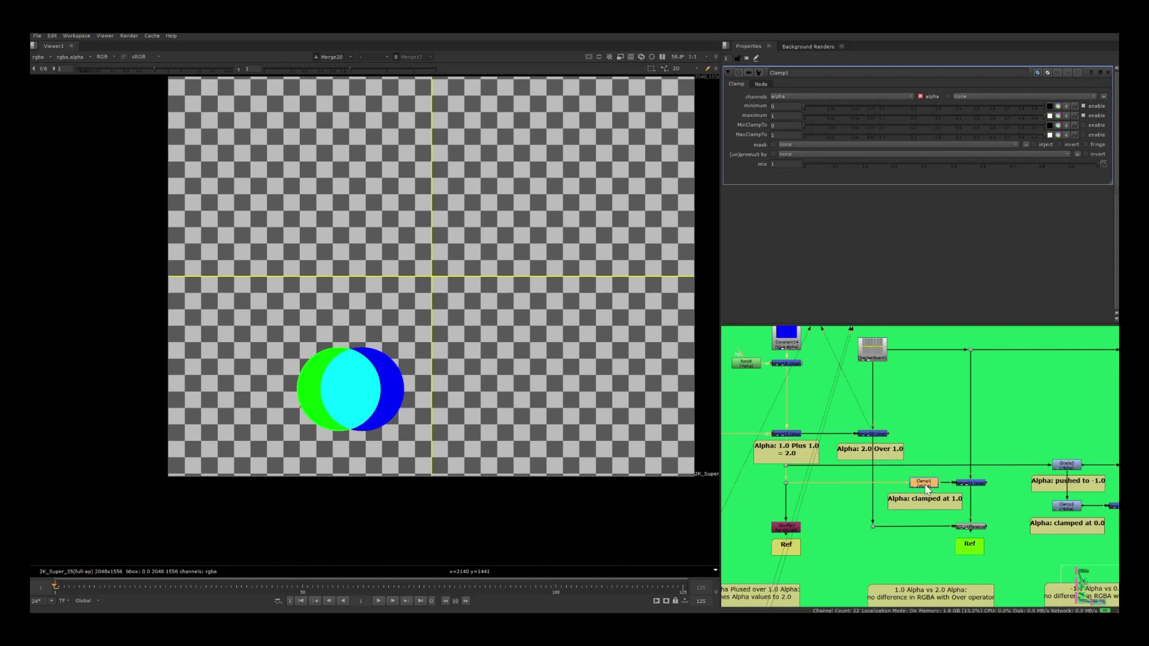
click(874, 434)
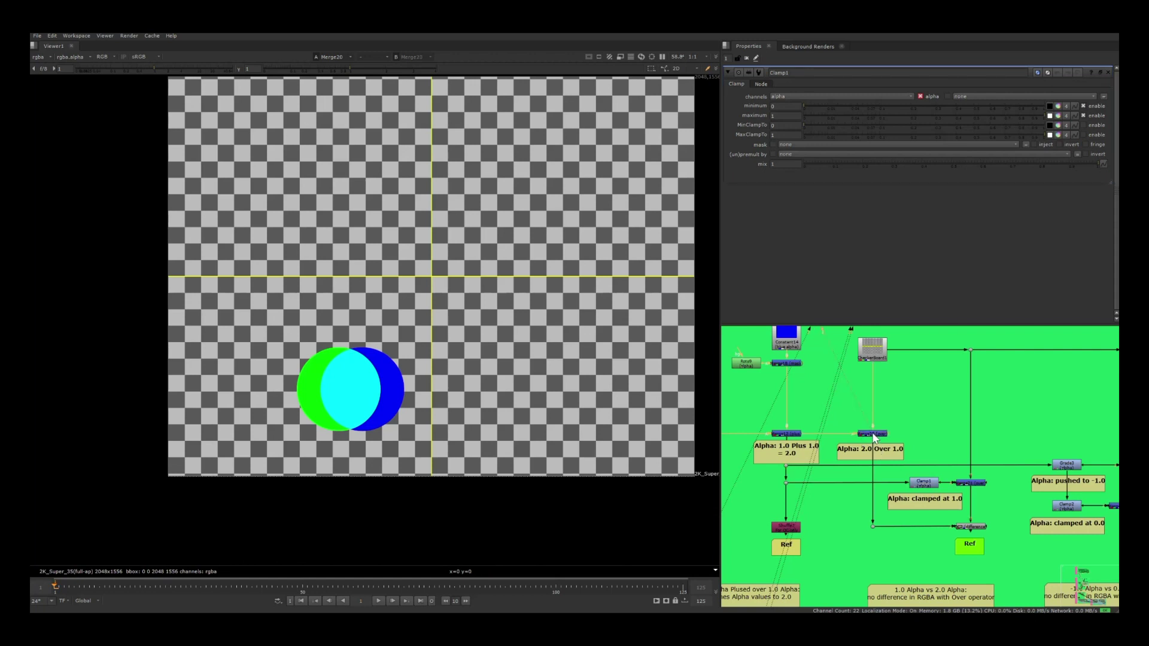
click(969, 482)
key(1)
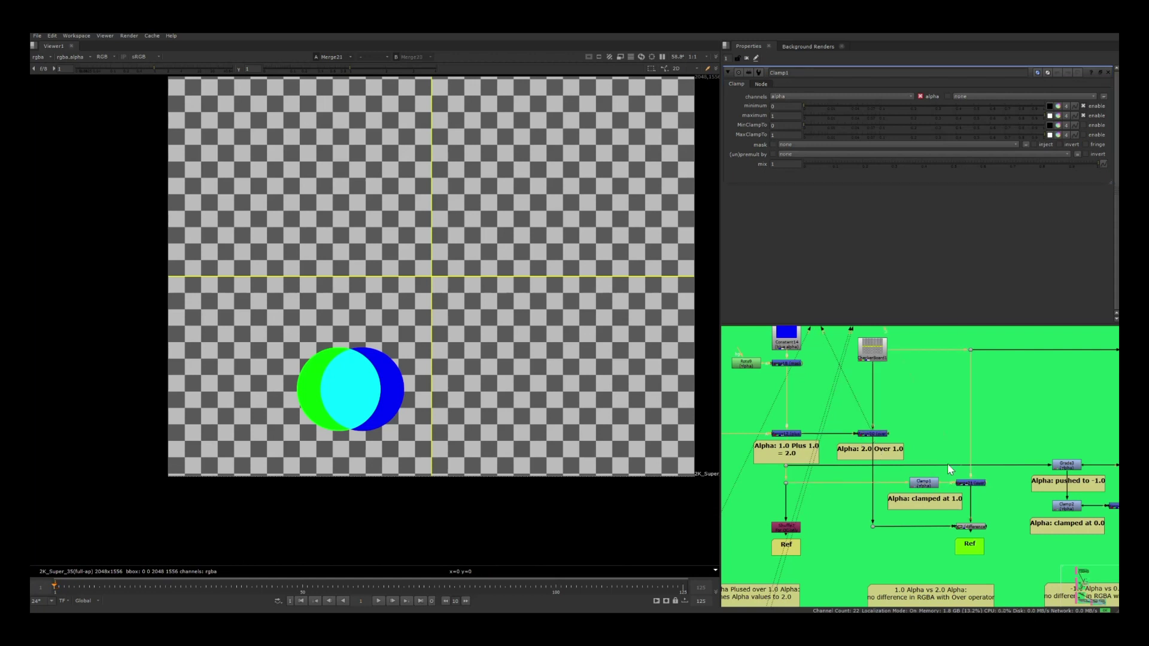
click(874, 433)
key(1)
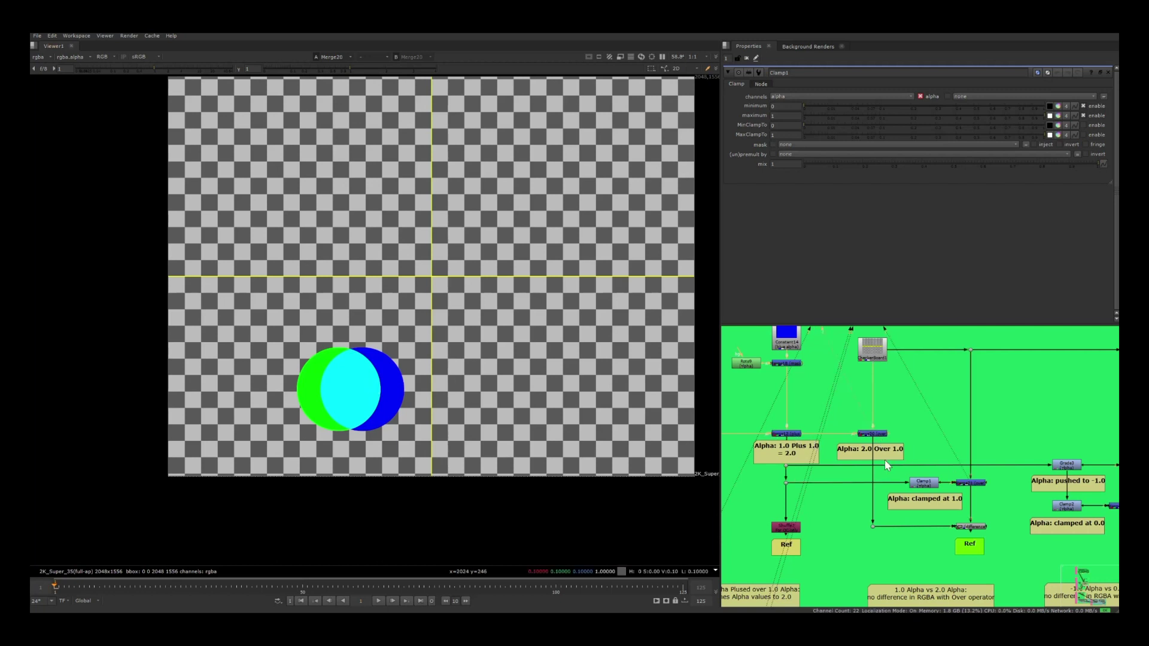
- Switch between the clamped over Merge21 and the unclamped Merge20 to compare them, ending on Merge21
click(971, 483)
key(1)
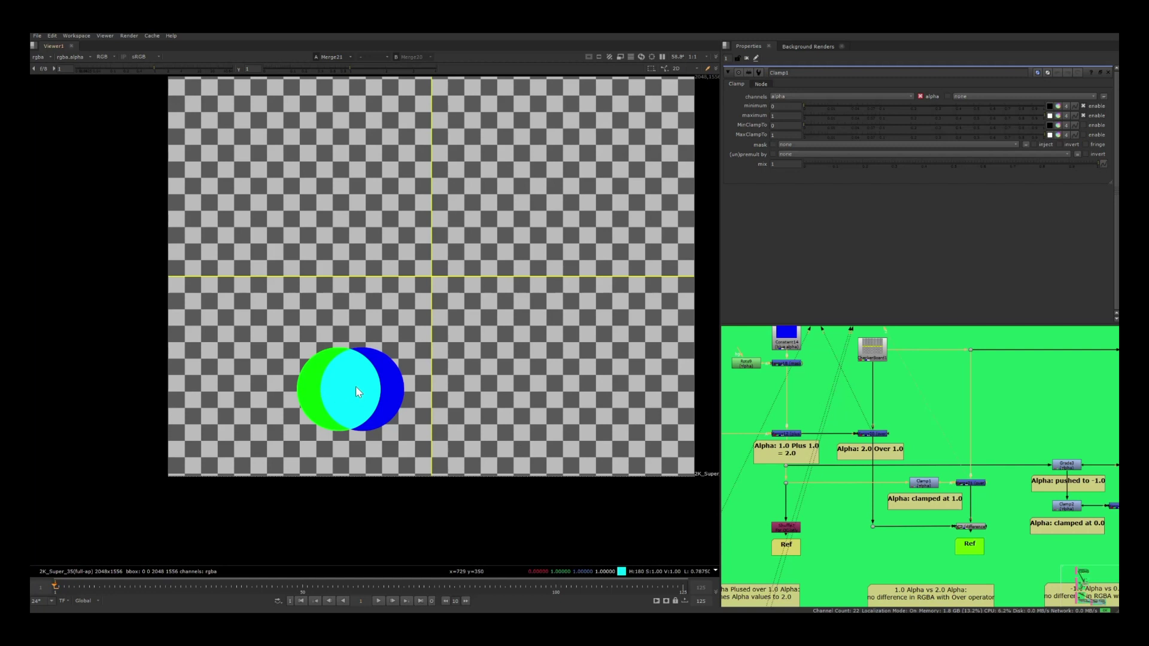
click(882, 437)
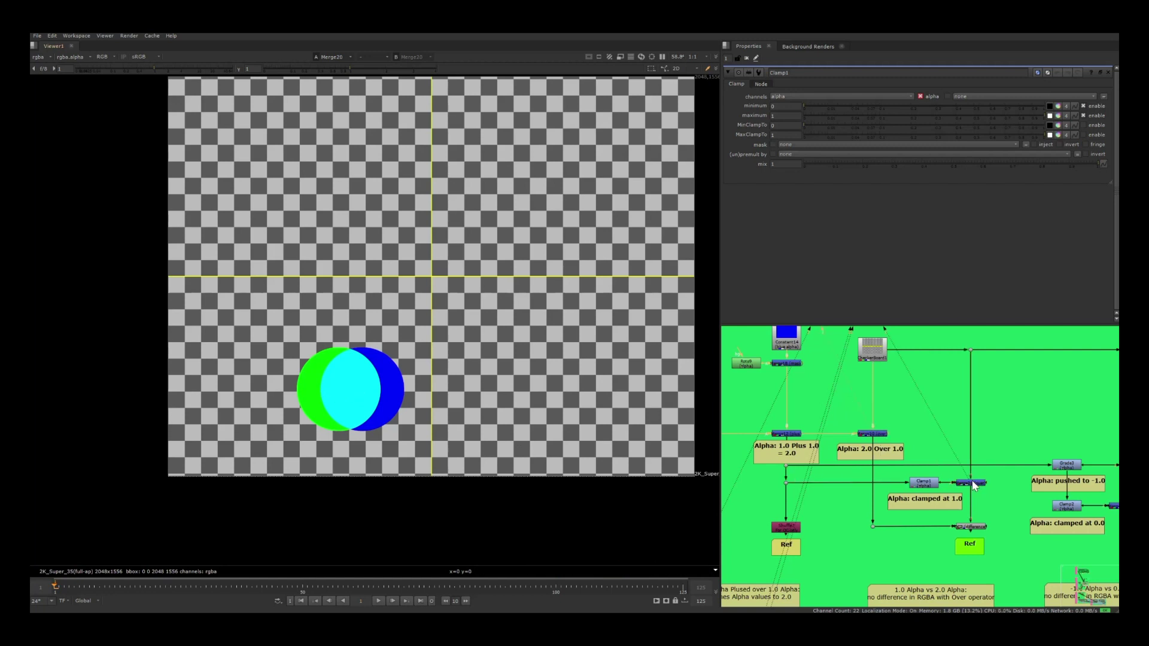
key(1)
click(977, 484)
key(1)
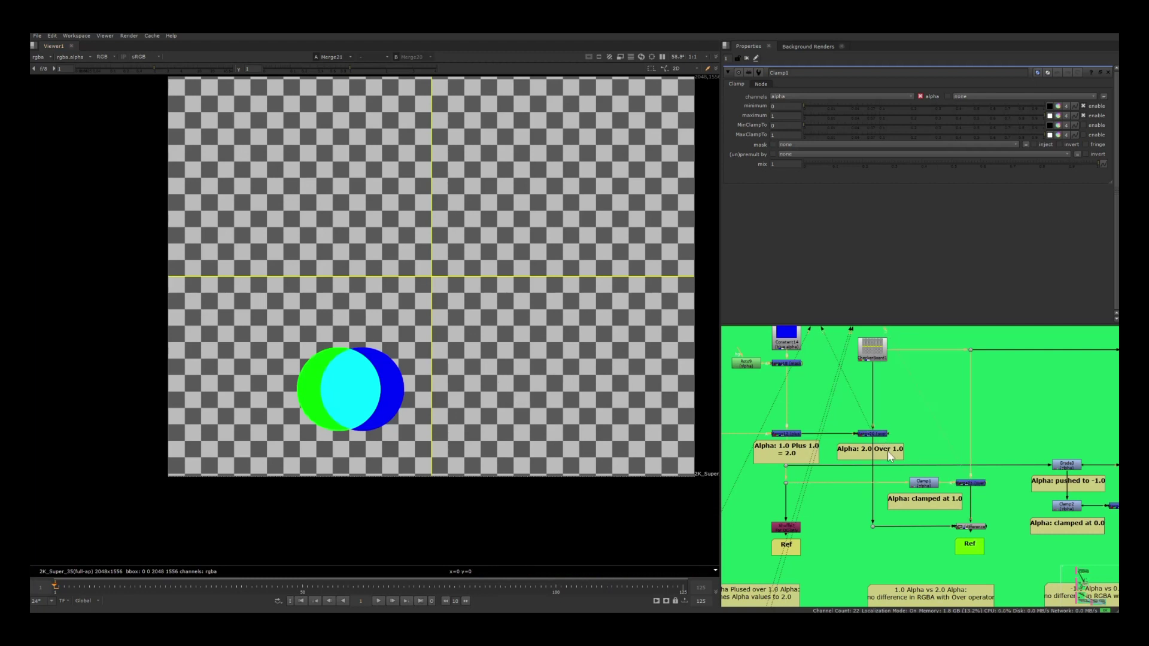
- View the Grade node labelled "Alpha: pushed to -1.0" and check its alpha
middle_drag(910, 453, 916, 478)
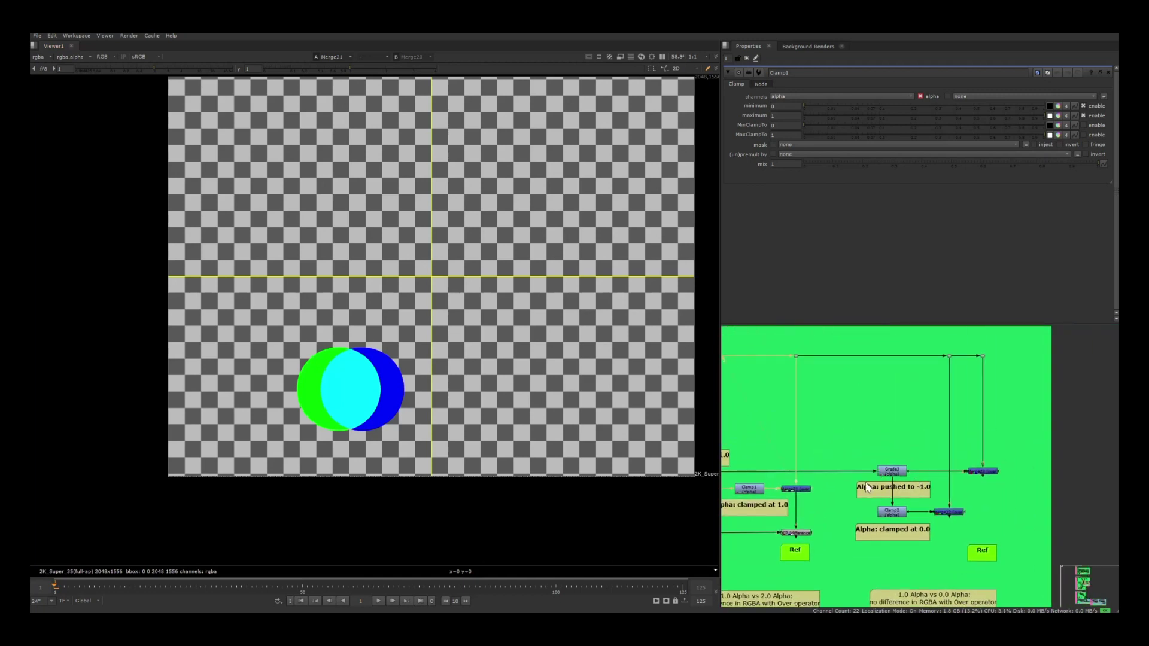
click(896, 476)
key(1)
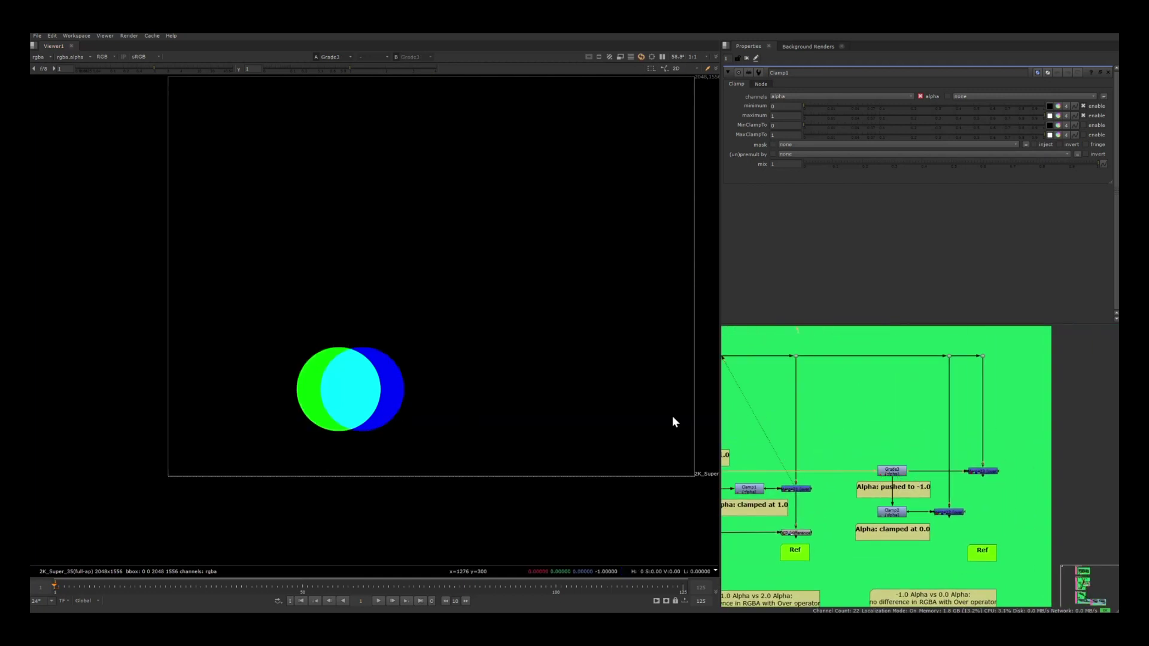
key(2)
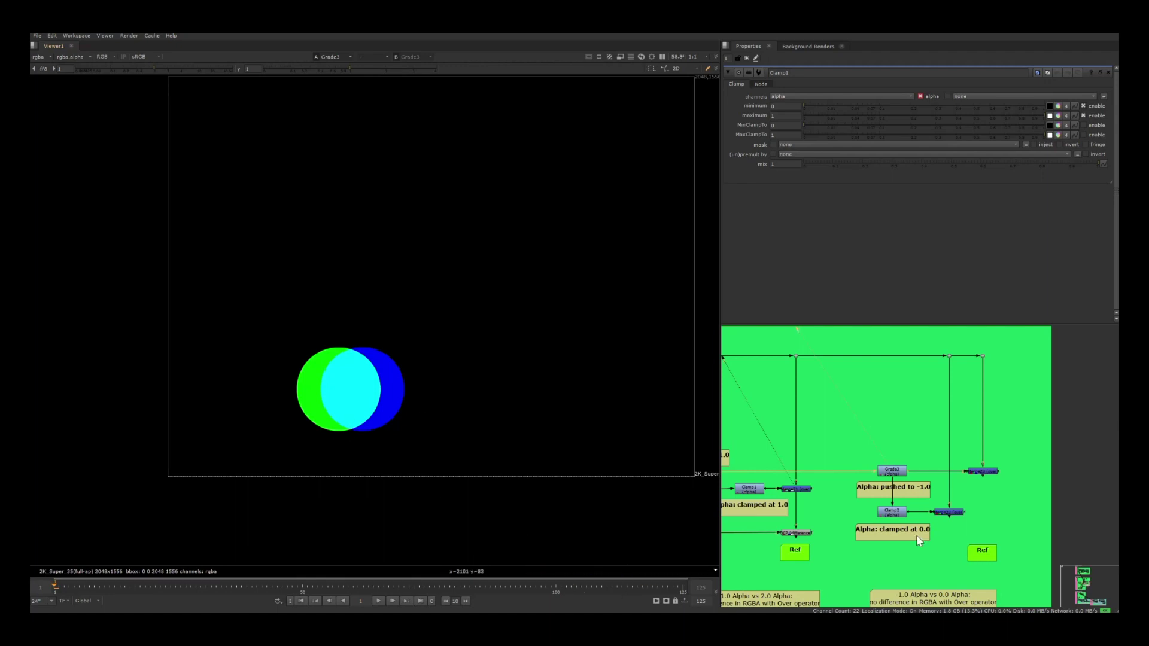
- Compare Merge22, fed by the -1.0 alpha Grade, with Merge23, fed by the alpha clamped at 0.0, over the checkerboard
click(983, 472)
key(1)
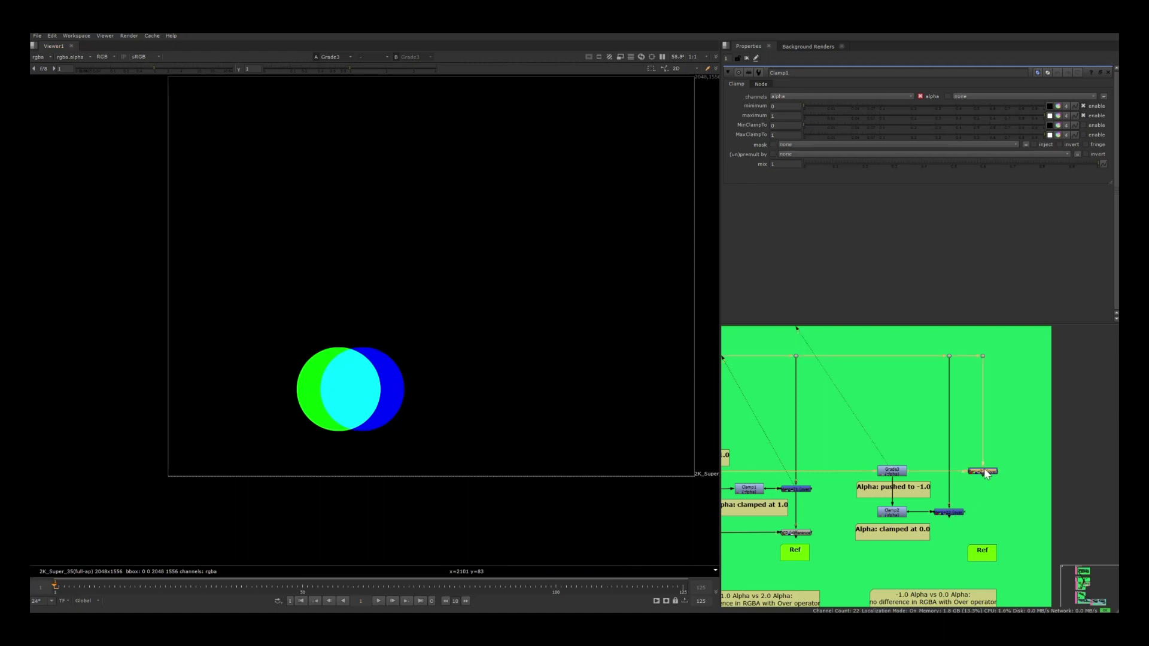
click(958, 512)
key(2)
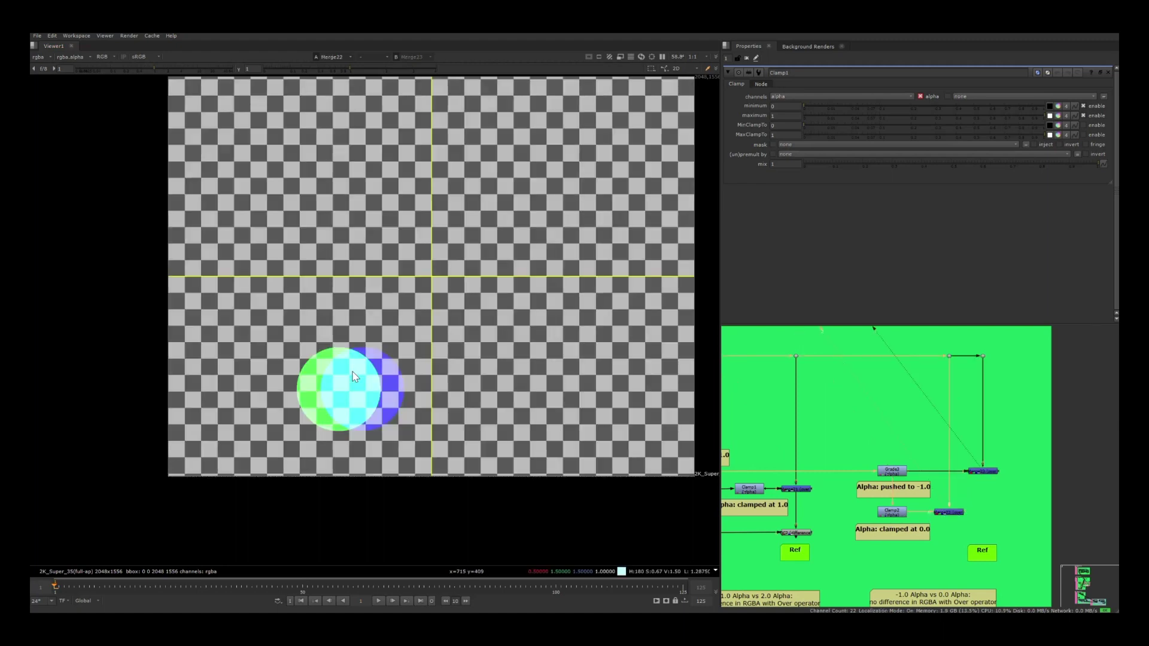
click(982, 472)
key(1)
click(957, 518)
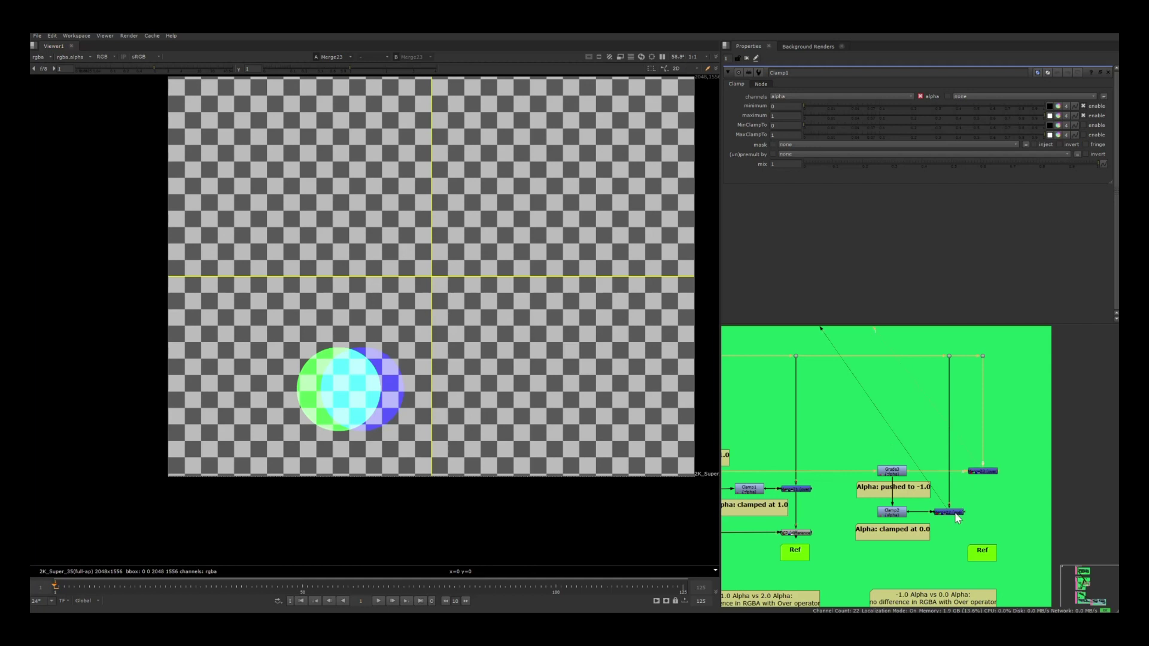
key(2)
key(1)
key(2)
key(1)
key(2)
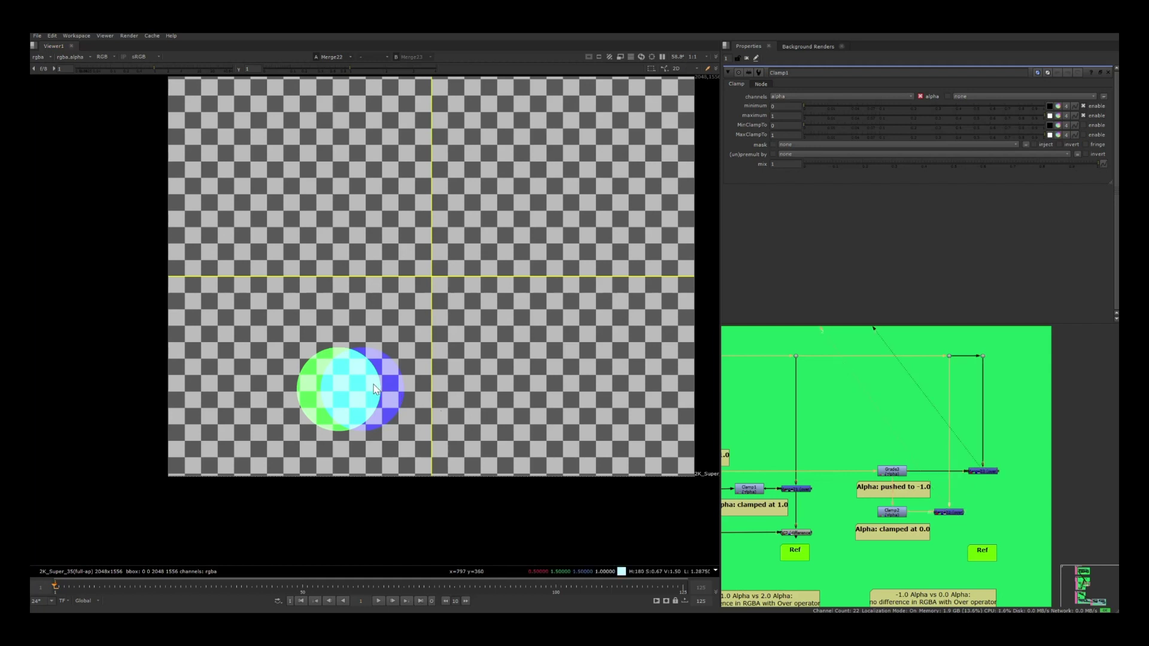
- View the 8-bit Greece.jpeg Read node in the example comparing .jpeg and .exr images
middle_drag(892, 459, 942, 425)
scroll(942, 420, down, 3)
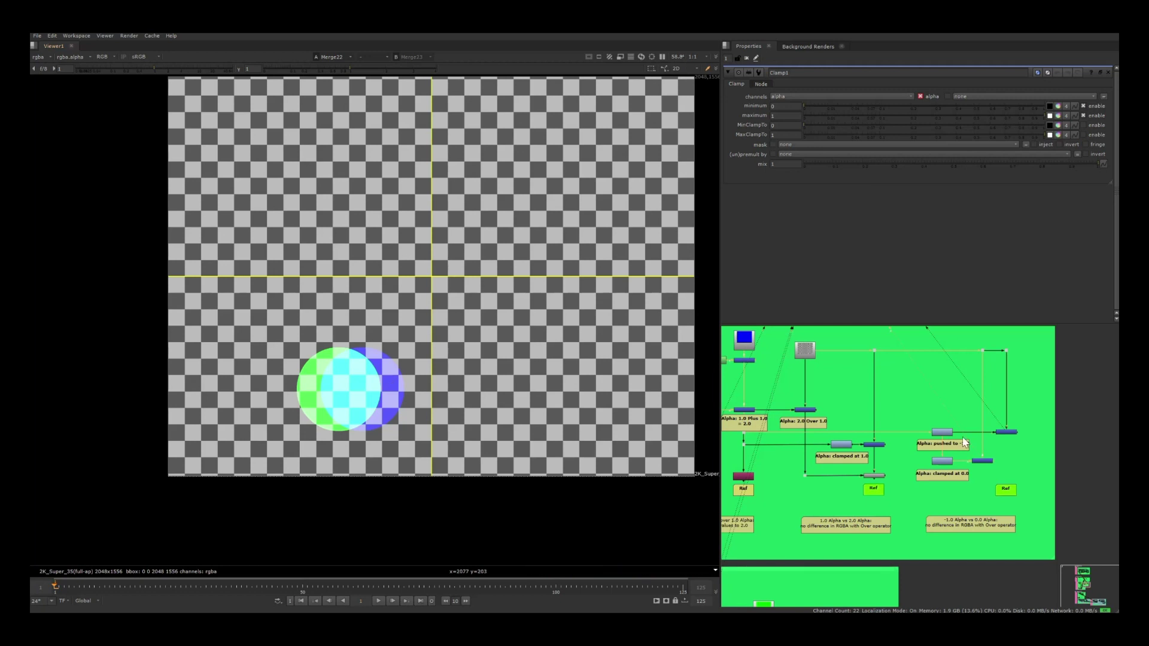
scroll(963, 440, down, 2)
middle_drag(963, 440, 1108, 370)
middle_drag(793, 504, 840, 397)
scroll(932, 417, up, 1)
scroll(932, 421, up, 1)
key(1)
scroll(932, 421, up, 4)
scroll(839, 397, down, 1)
click(832, 390)
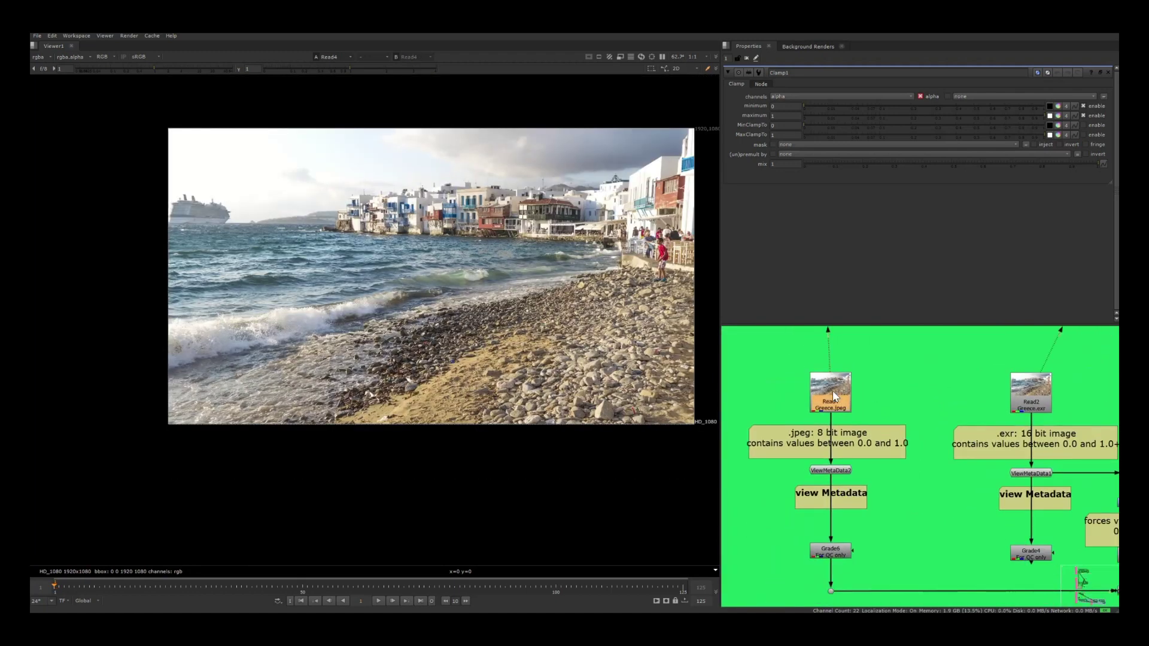
- Compare the 16-bit Greece.exr Read node with the Greece.jpeg one, ending on the .jpeg
click(966, 378)
click(1027, 395)
key(2)
click(970, 385)
click(821, 393)
key(1)
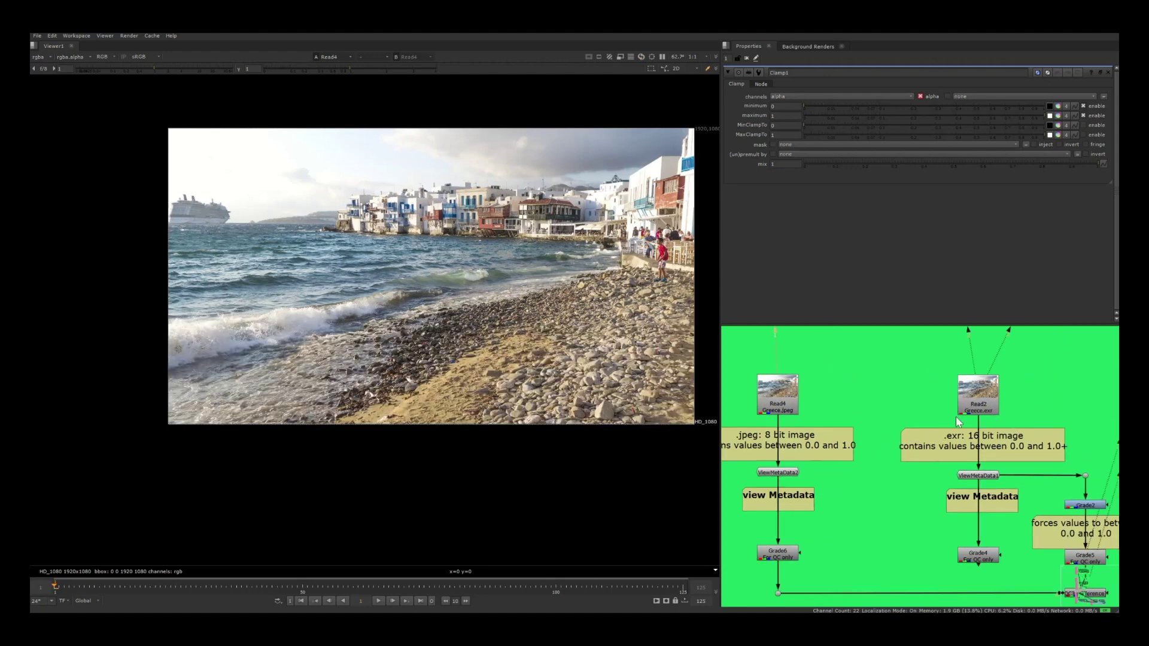
middle_drag(908, 449, 975, 446)
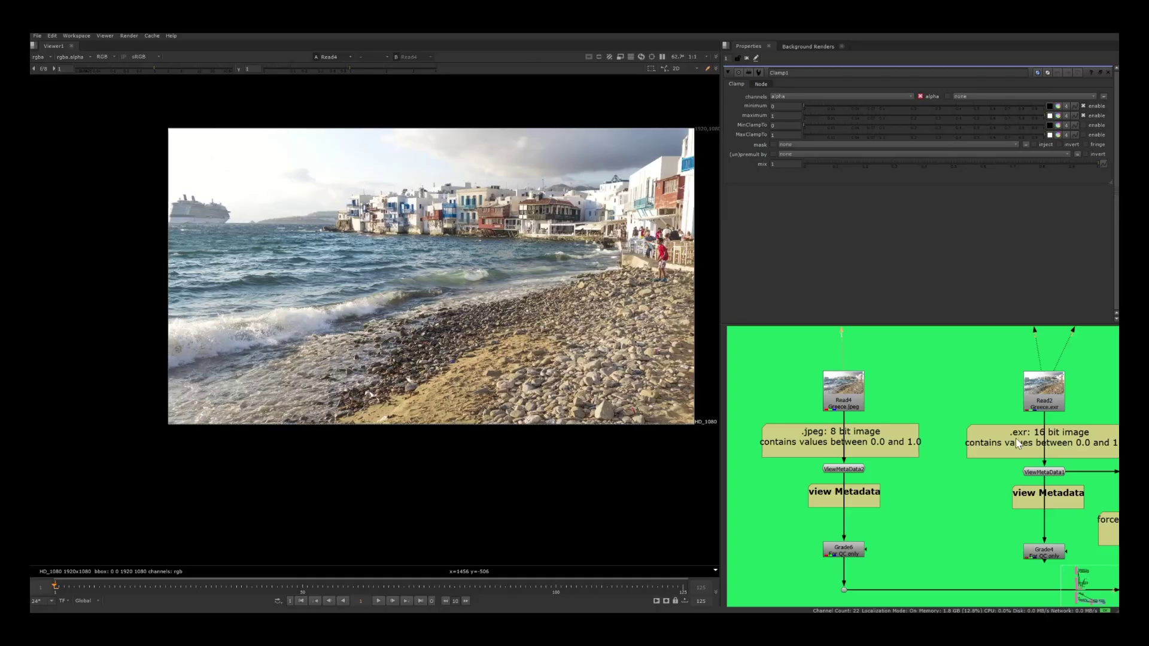
middle_drag(1016, 438, 916, 437)
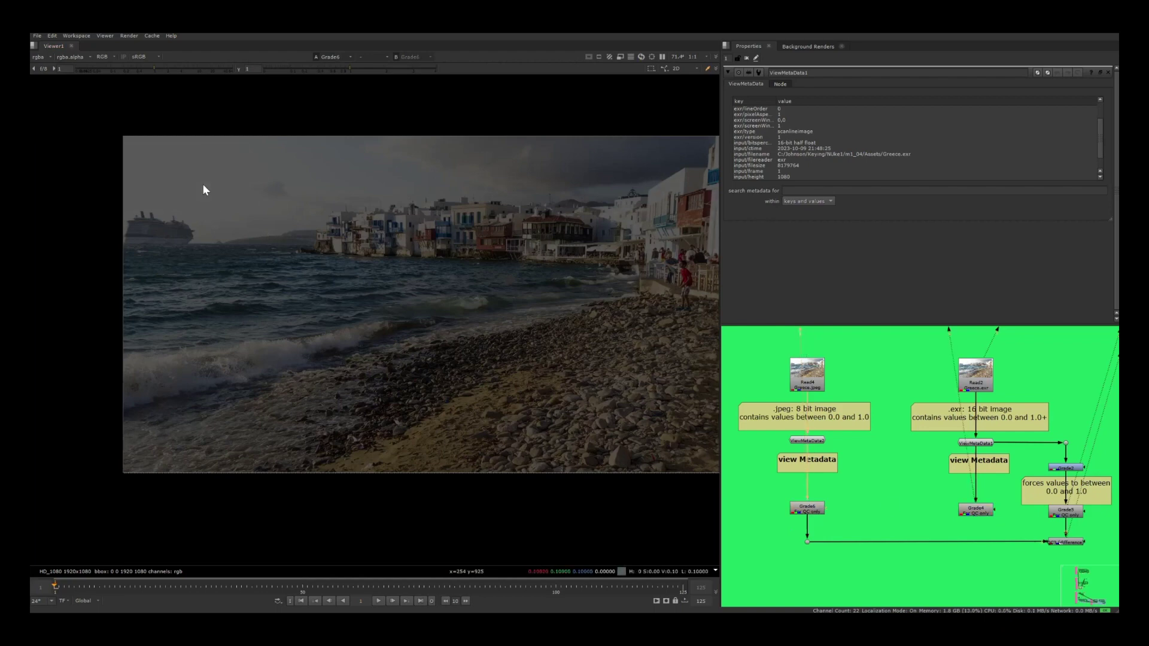
middle_drag(964, 382, 890, 389)
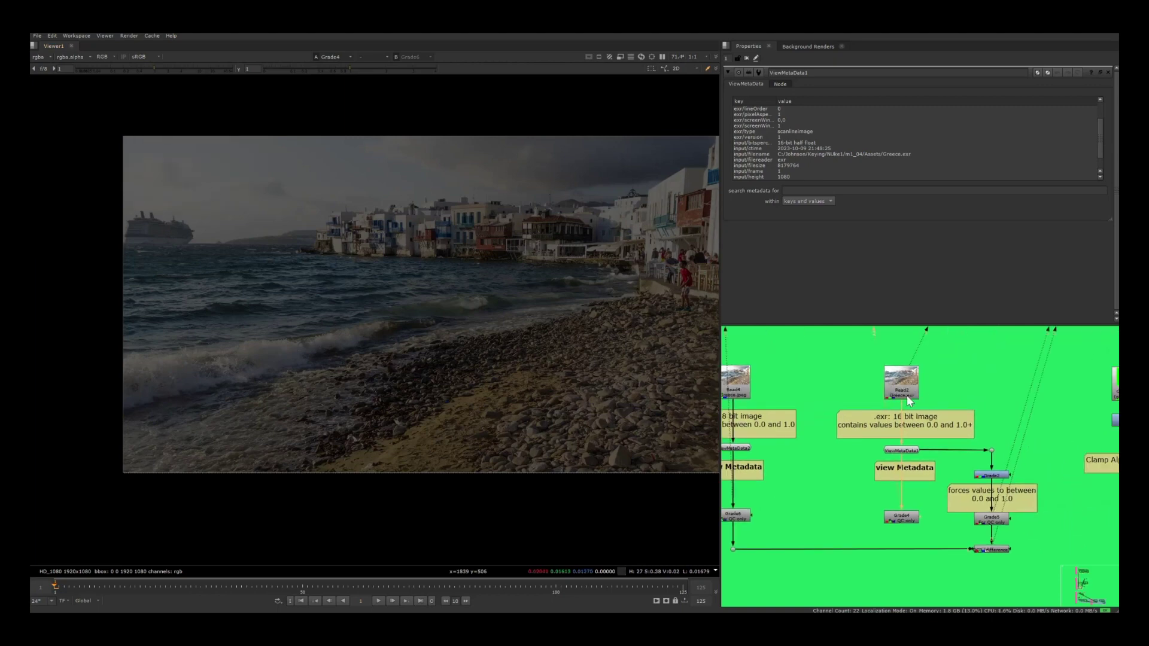
middle_drag(800, 413, 881, 405)
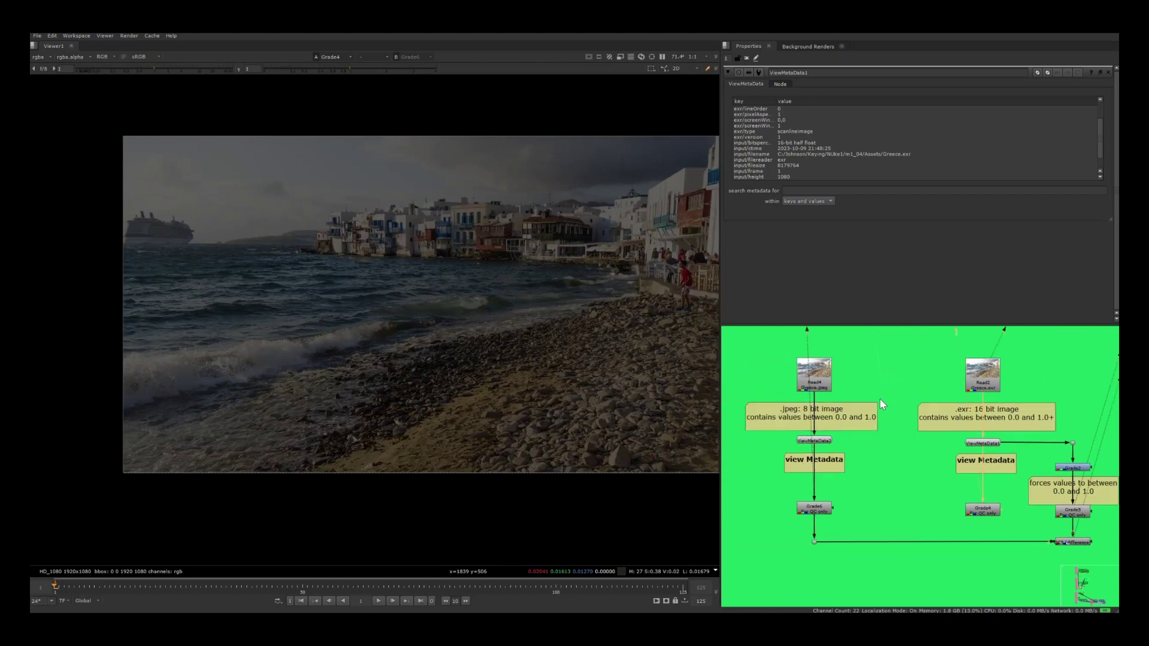